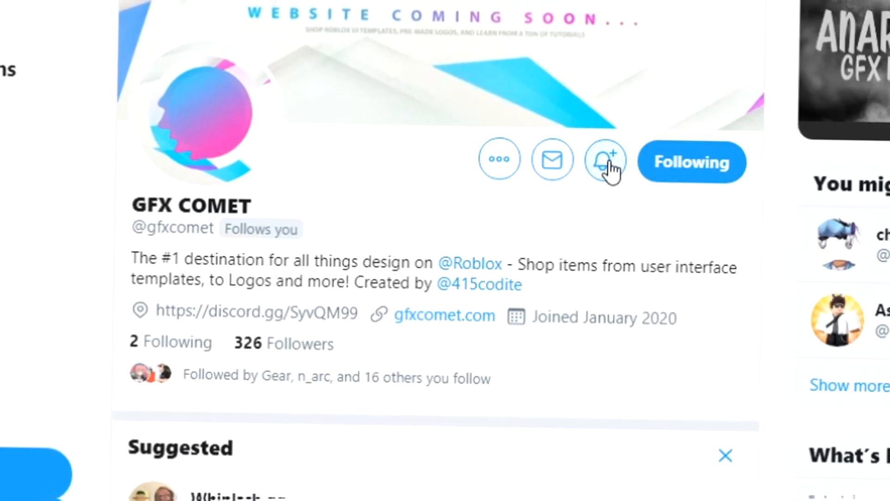
{"action": "left_click", "coordinate": [595, 167]}
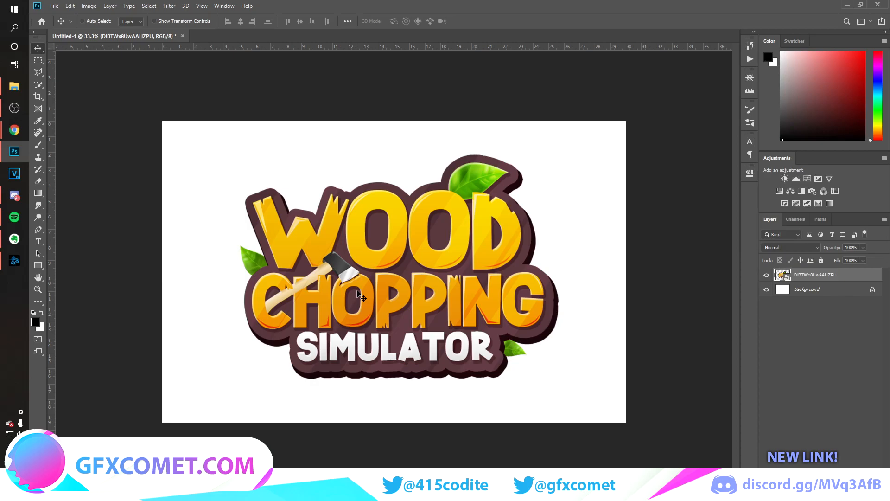
Nudge the Wood Chopping Simulator logo slightly to the left and add a new empty layer above it
{"action": "left_click_drag", "start_coordinate": [361, 294], "coordinate": [355, 295]}
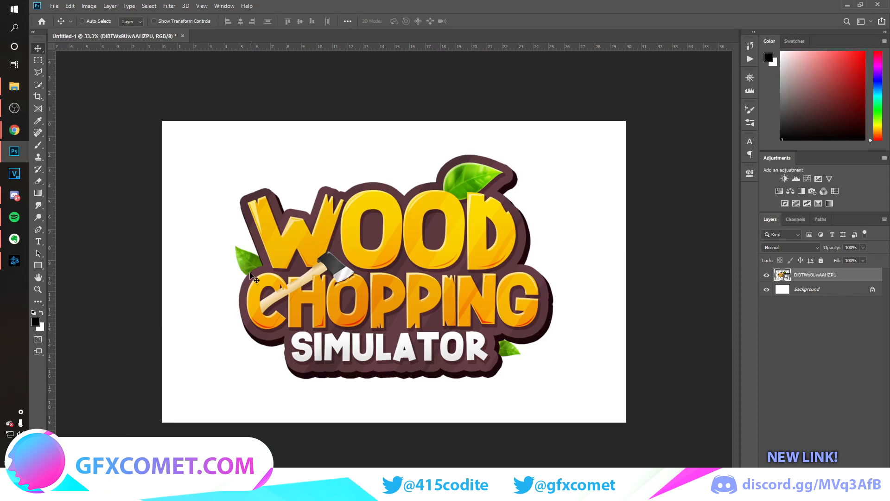
{"action": "key", "text": "p"}
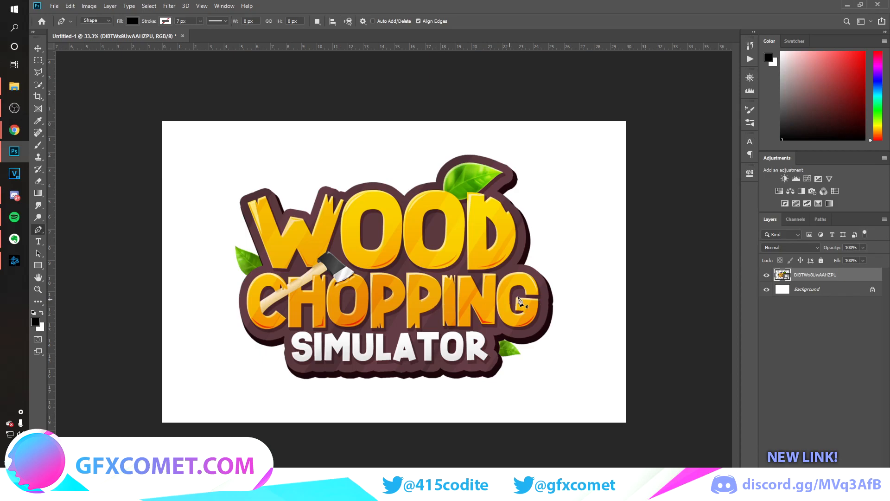
{"action": "key", "text": "ctrl+shift+alt+n"}
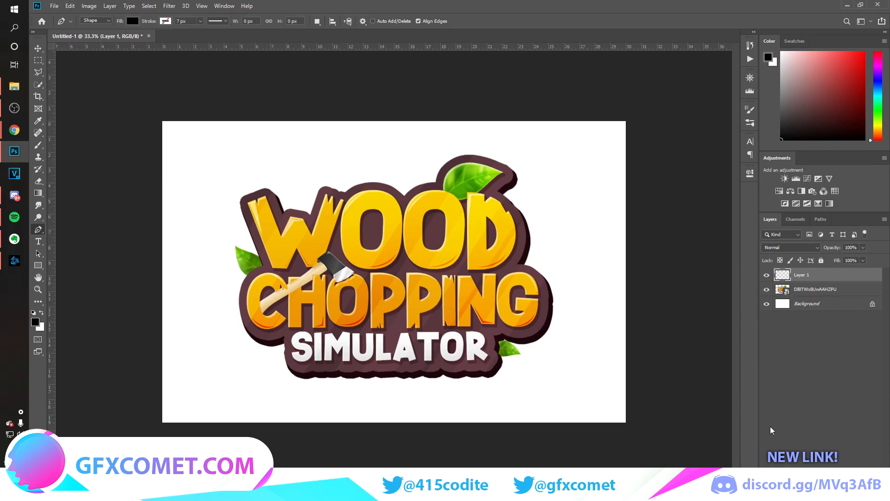
Set the foreground colour to #1a1a1a and fill the Background layer with it
{"action": "left_click", "coordinate": [824, 305]}
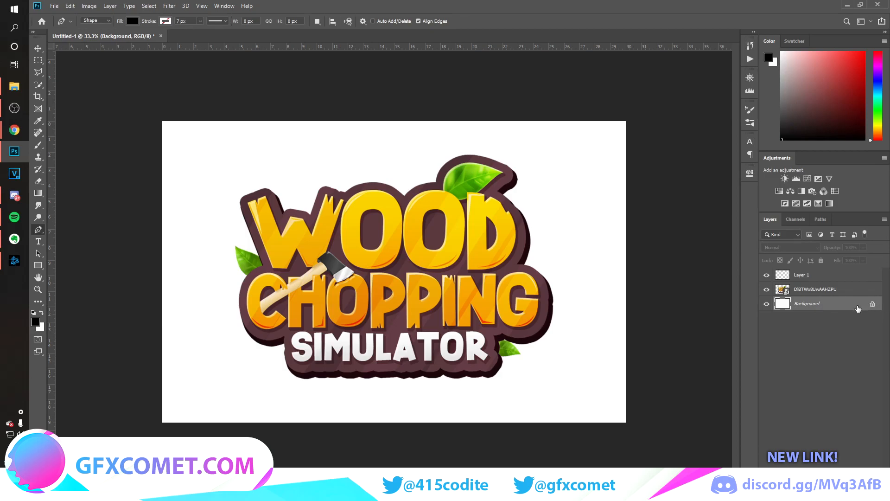
{"action": "left_click", "coordinate": [35, 321]}
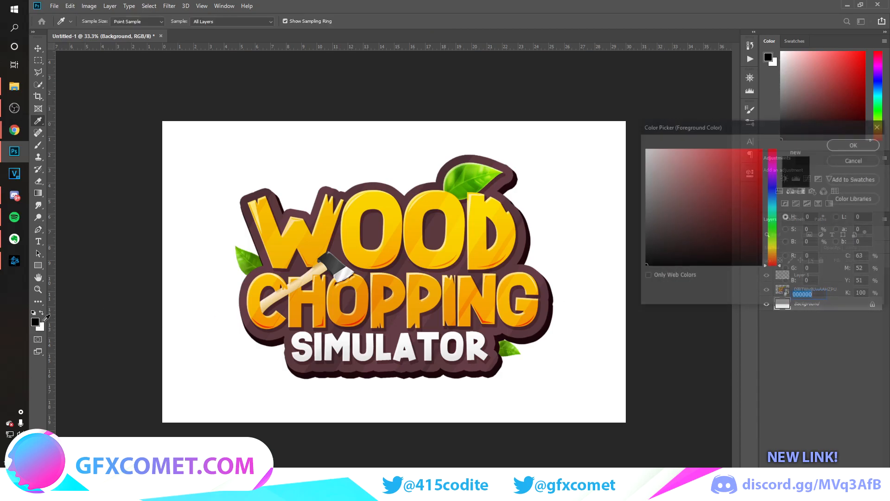
{"action": "type", "text": "171717"}
{"action": "left_click_drag", "start_coordinate": [644, 256], "coordinate": [639, 254]}
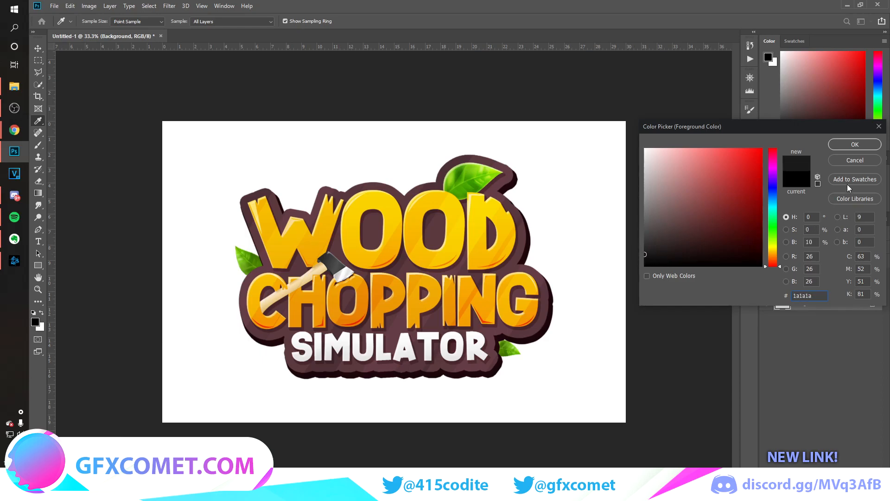
{"action": "left_click", "coordinate": [854, 144]}
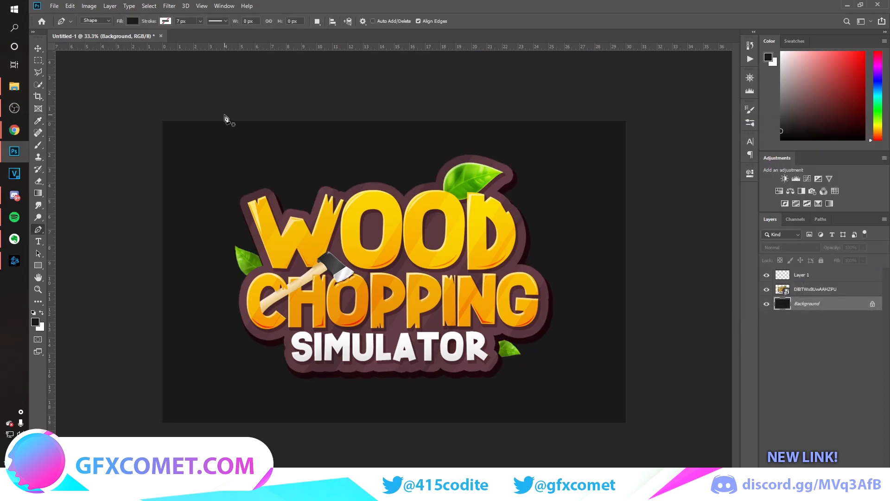
On Layer 1, start a Pen tool shape tracing the large green leaf from its base over its upper edge, ending in a corner point
{"action": "left_click", "coordinate": [38, 48]}
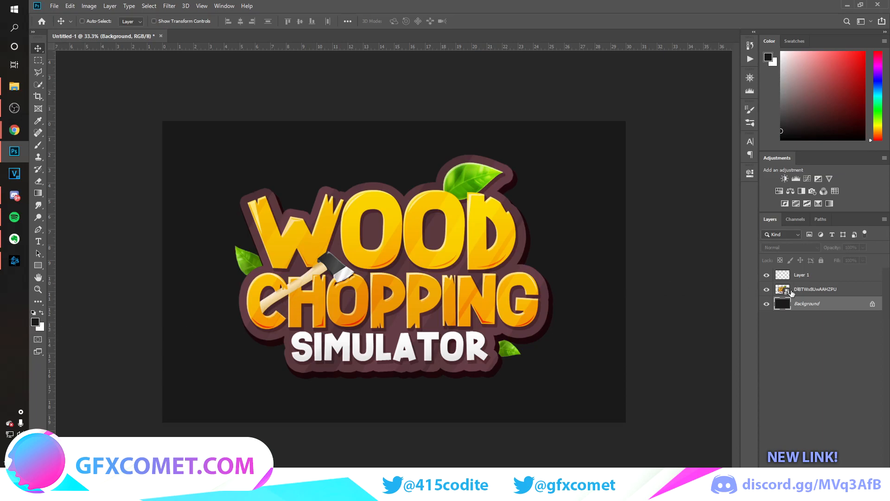
{"action": "left_click", "coordinate": [771, 274]}
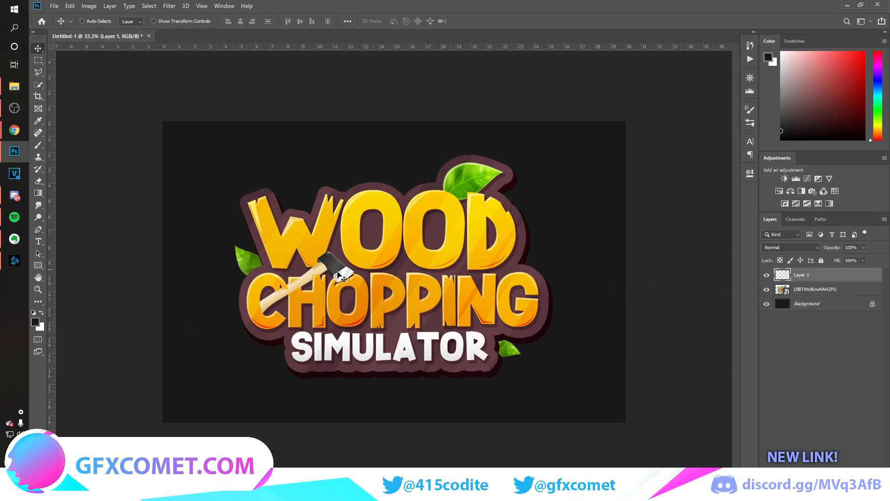
{"action": "left_click", "coordinate": [40, 232]}
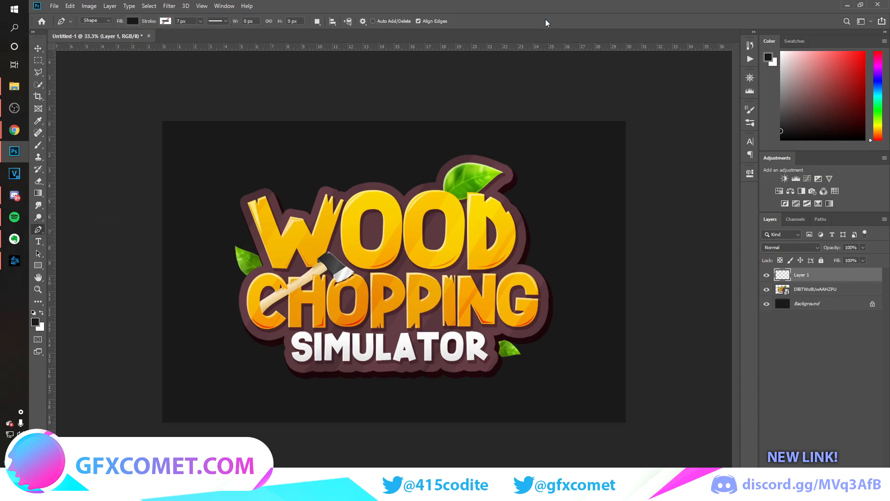
{"action": "key", "text": "ctrl+plus"}
{"action": "scroll", "coordinate": [511, 221], "scroll_direction": "up", "scroll_amount": 5}
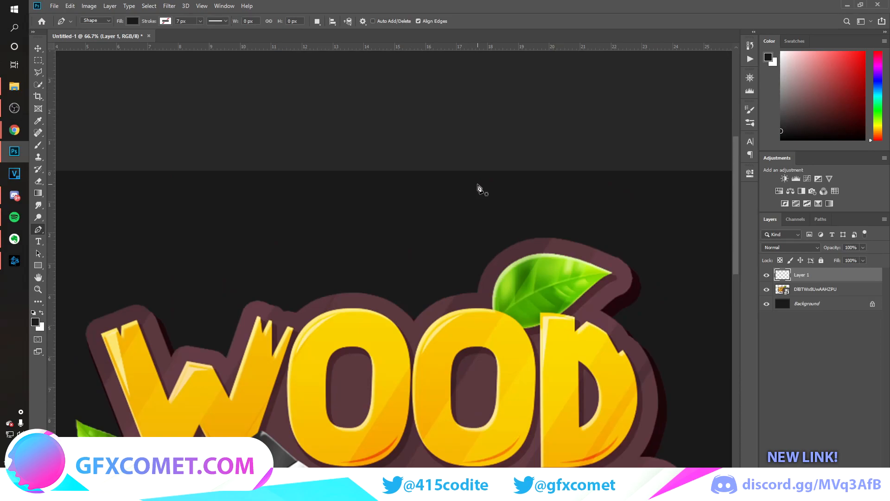
{"action": "scroll", "coordinate": [469, 423], "scroll_direction": "right", "scroll_amount": 3}
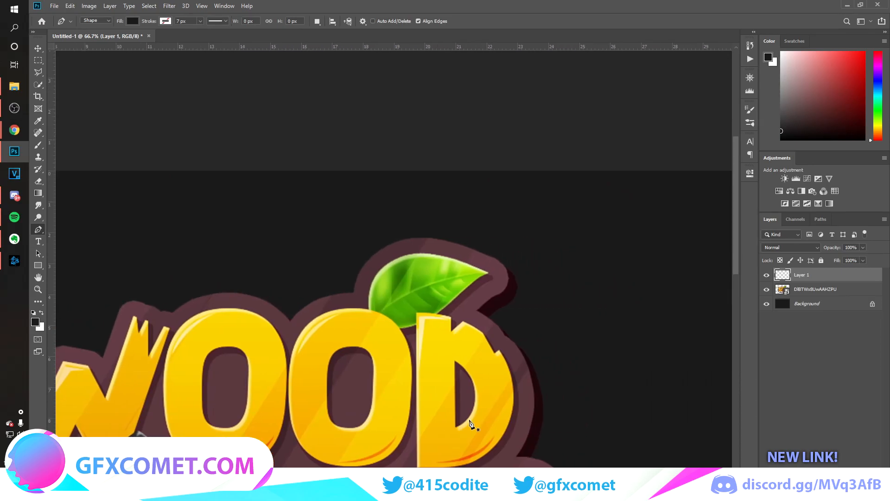
{"action": "left_click", "coordinate": [109, 22]}
{"action": "left_click", "coordinate": [104, 28]}
{"action": "left_click", "coordinate": [368, 323]}
{"action": "left_click_drag", "start_coordinate": [426, 253], "coordinate": [501, 254]}
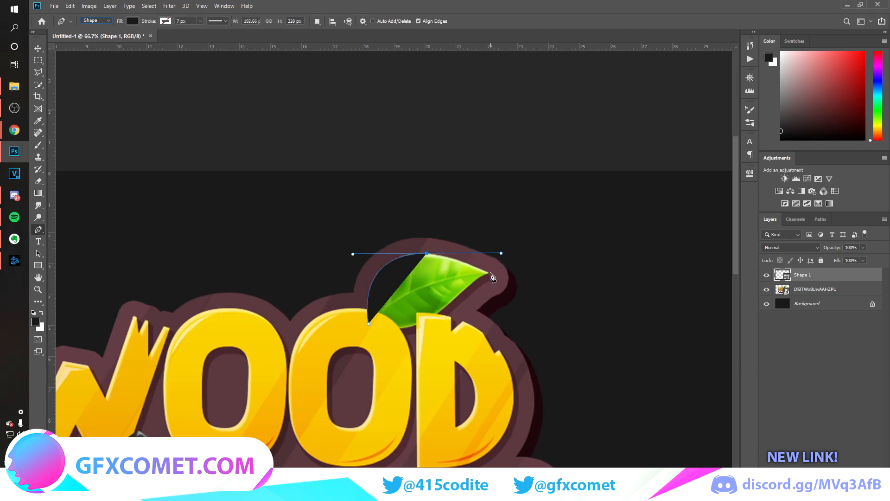
{"action": "left_click", "coordinate": [426, 255]}
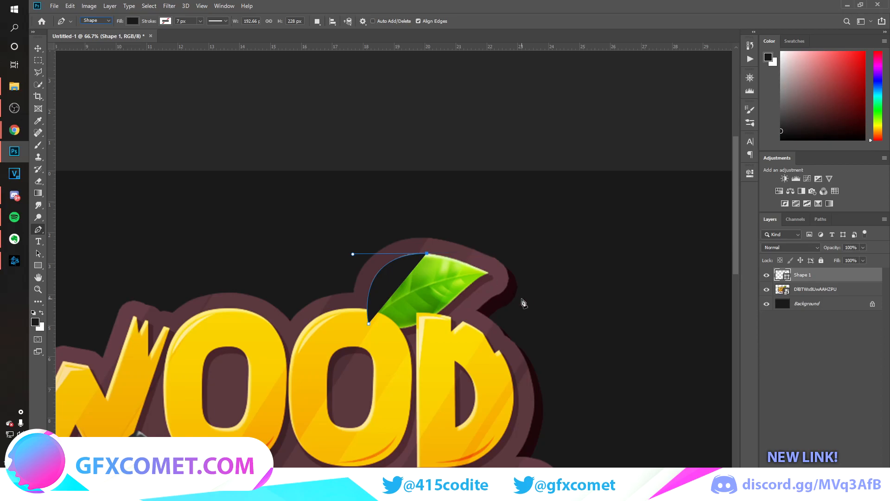
Continue the leaf outline around the pointed tip and back along the lower edge, closing the shape at the base
{"action": "left_click", "coordinate": [487, 273]}
{"action": "left_click_drag", "start_coordinate": [492, 276], "coordinate": [520, 294]}
{"action": "left_click", "coordinate": [488, 273]}
{"action": "left_click_drag", "start_coordinate": [465, 289], "coordinate": [461, 298]}
{"action": "mouse_move", "coordinate": [369, 324]}
{"action": "left_mouse_down"}
{"action": "mouse_move", "coordinate": [320, 302]}
{"action": "mouse_move", "coordinate": [368, 324]}
{"action": "left_mouse_up"}
{"action": "key", "text": "ctrl+z"}
{"action": "key", "text": "ctrl+shift+z"}
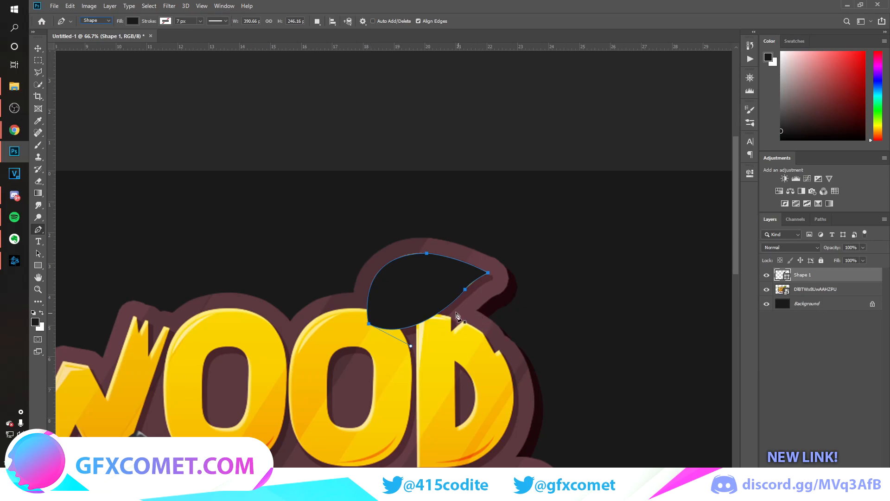
Move the traced leaf shape down over the letter D and fill it with green #6ec00b sampled from the original leaf
{"action": "left_click", "coordinate": [39, 48]}
{"action": "left_click_drag", "start_coordinate": [482, 258], "coordinate": [538, 346]}
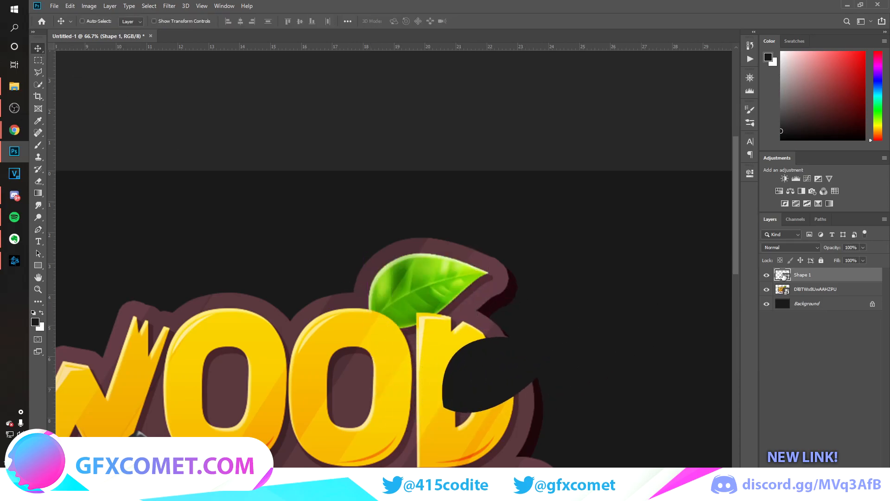
{"action": "double_click", "coordinate": [782, 275]}
{"action": "left_click", "coordinate": [419, 272]}
{"action": "left_click", "coordinate": [419, 271]}
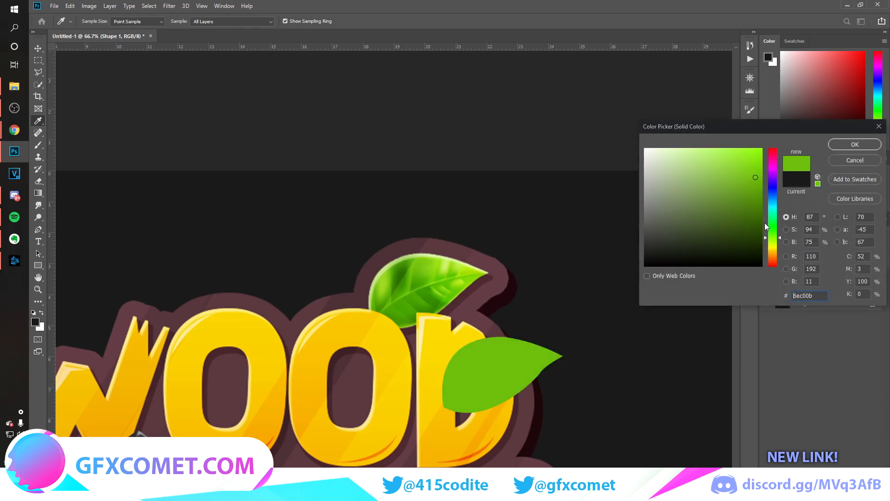
{"action": "left_click", "coordinate": [855, 145]}
{"action": "key", "text": "v"}
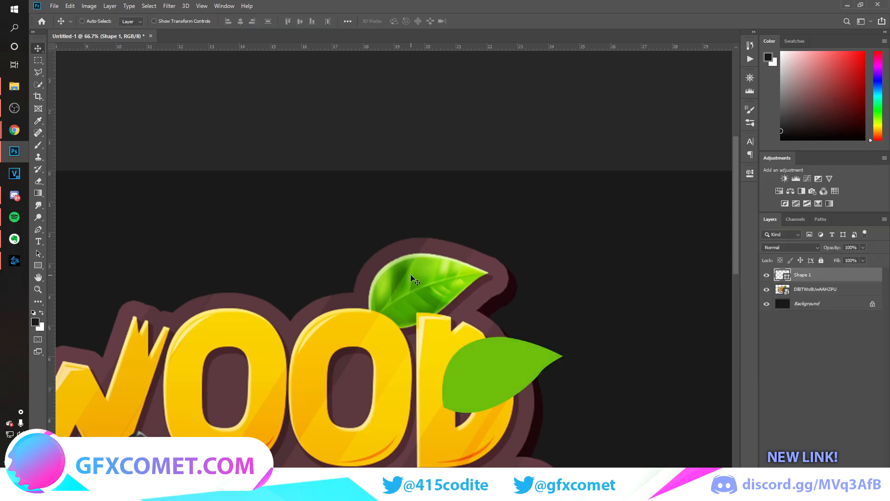
Add a new layer above the leaf shape and clip it to the leaf
{"action": "left_click", "coordinate": [37, 229]}
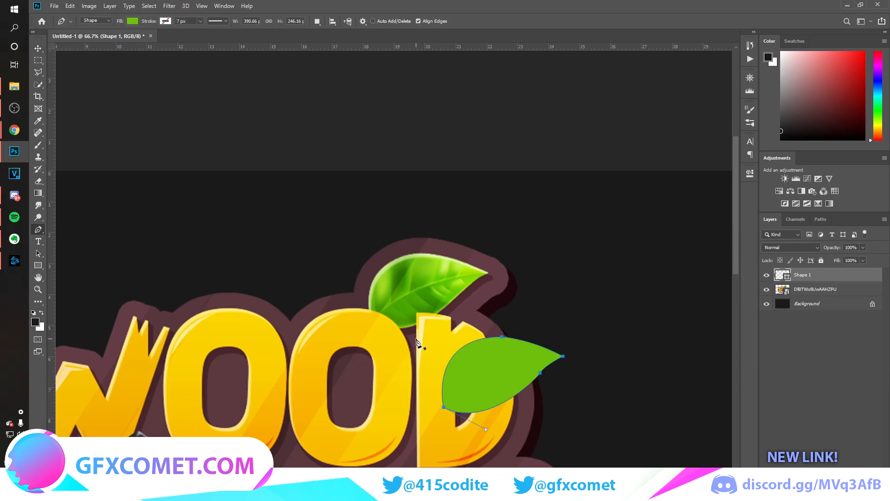
{"action": "key", "text": "Return"}
{"action": "key", "text": "ctrl+shift+alt+n"}
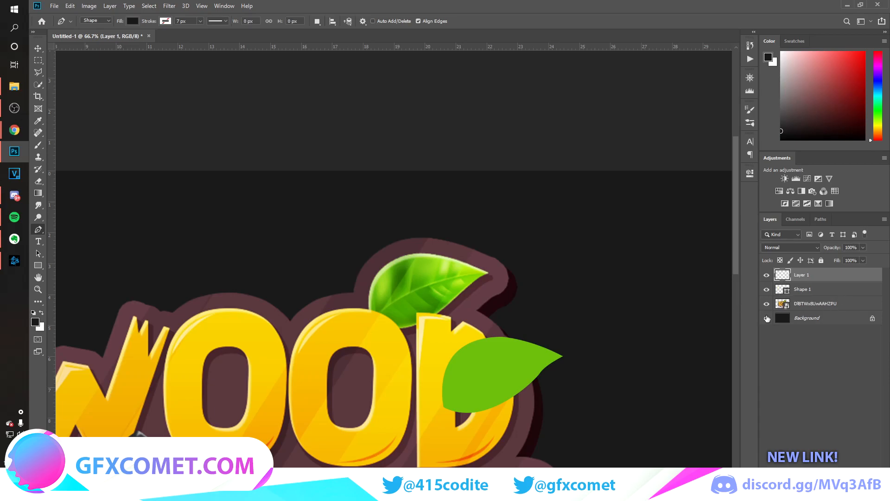
{"action": "left_click", "coordinate": [813, 278], "text": "alt"}
Draw a closed Pen shape over the leaf's lower half, clipped to the leaf, with a curved upper edge from base to tip
{"action": "left_click", "coordinate": [813, 290]}
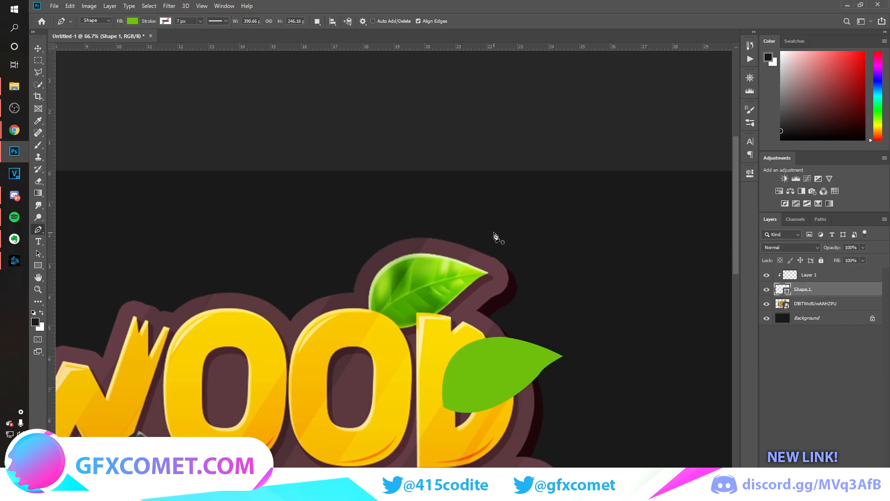
{"action": "left_click", "coordinate": [439, 408]}
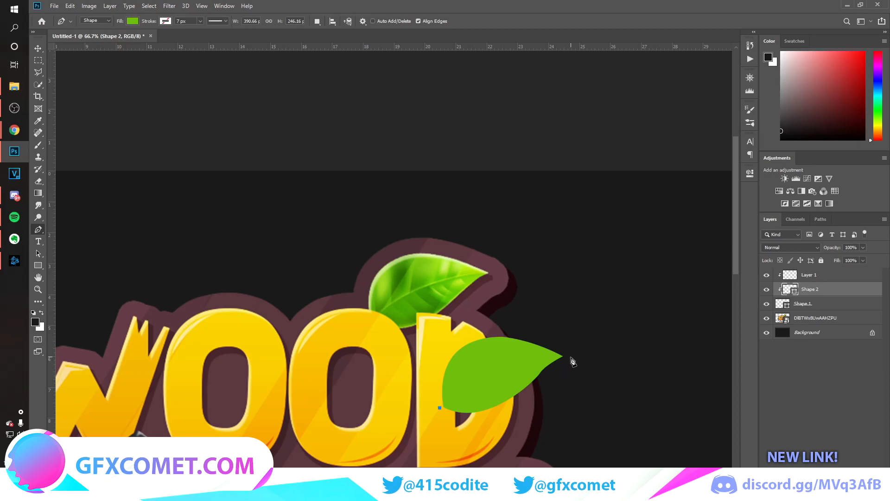
{"action": "left_click_drag", "start_coordinate": [568, 357], "coordinate": [655, 371]}
{"action": "left_click", "coordinate": [568, 357], "text": "alt"}
{"action": "left_click", "coordinate": [533, 399]}
{"action": "left_click", "coordinate": [494, 424]}
{"action": "left_click", "coordinate": [462, 421]}
{"action": "left_click", "coordinate": [439, 408]}
{"action": "key", "text": "Return"}
Recolour the leaf's lower-half shape to the darker green #62a70e
{"action": "double_click", "coordinate": [790, 288]}
{"action": "left_click", "coordinate": [752, 191]}
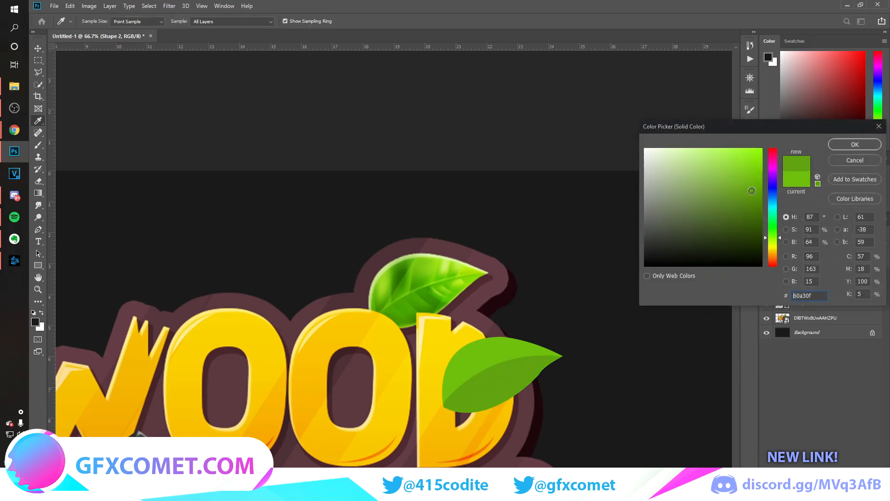
{"action": "left_click_drag", "start_coordinate": [752, 193], "coordinate": [752, 191]}
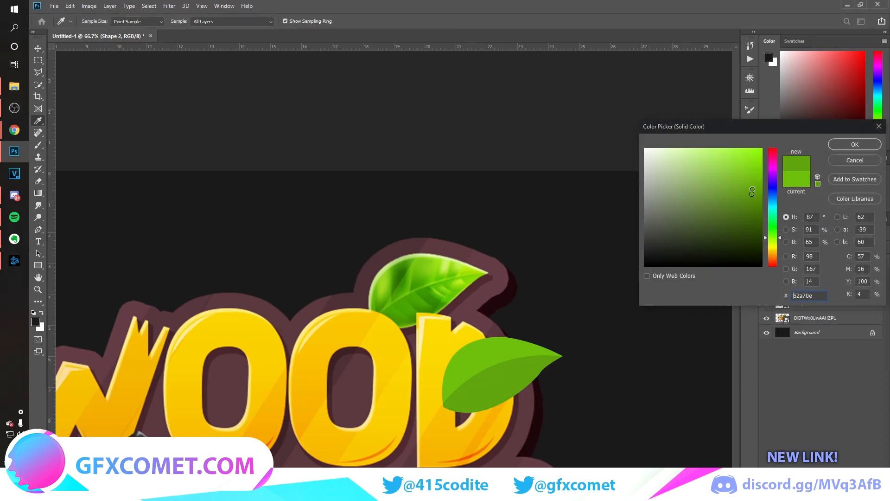
{"action": "left_click", "coordinate": [853, 146]}
On a new clipped layer, draw a closed Pen shape covering the leaf's tip, with its inner edge angled at the midrib
{"action": "key", "text": "ctrl+shift+alt+n"}
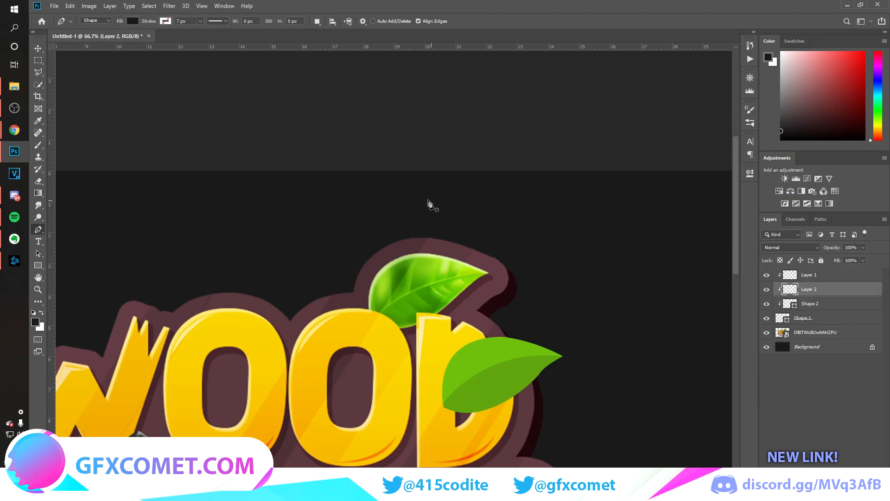
{"action": "left_click", "coordinate": [519, 334]}
{"action": "left_click", "coordinate": [515, 358]}
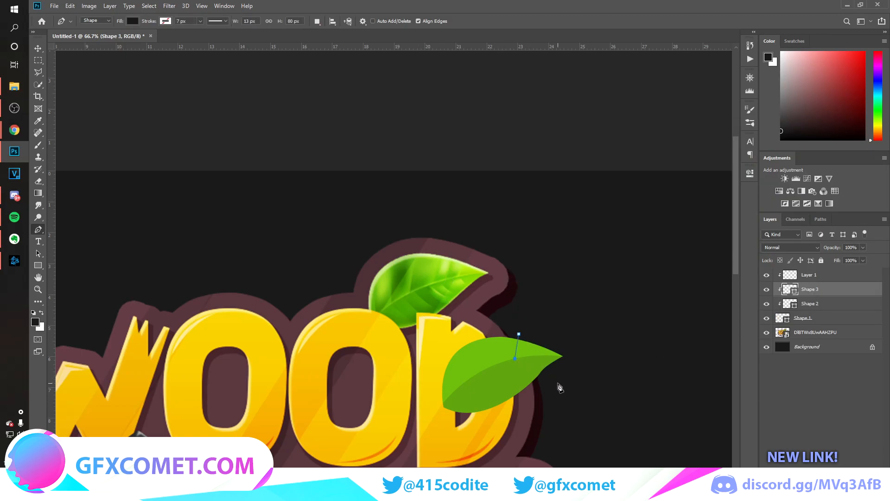
{"action": "left_click", "coordinate": [558, 387]}
{"action": "left_click", "coordinate": [590, 372]}
{"action": "left_click", "coordinate": [568, 328]}
{"action": "left_click", "coordinate": [530, 321]}
{"action": "left_click", "coordinate": [519, 335]}
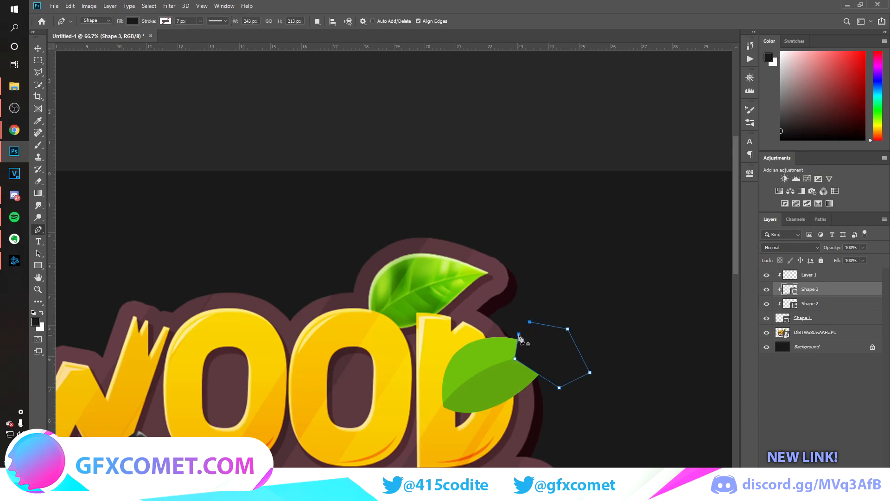
{"action": "key", "text": "Return"}
Recolour the tip shape to white #ffffff and set its layer to Overlay blending at 56% opacity
{"action": "key", "text": "v"}
{"action": "double_click", "coordinate": [791, 290]}
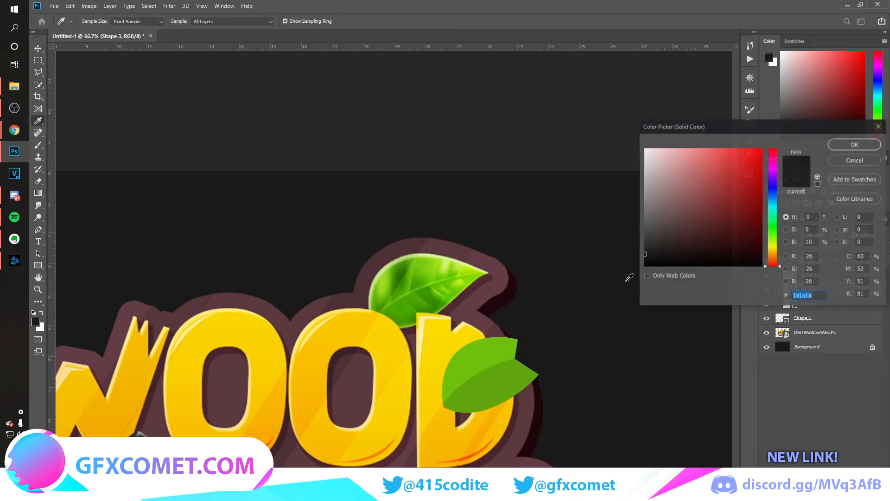
{"action": "type", "text": "ffffff"}
{"action": "key", "text": "Return"}
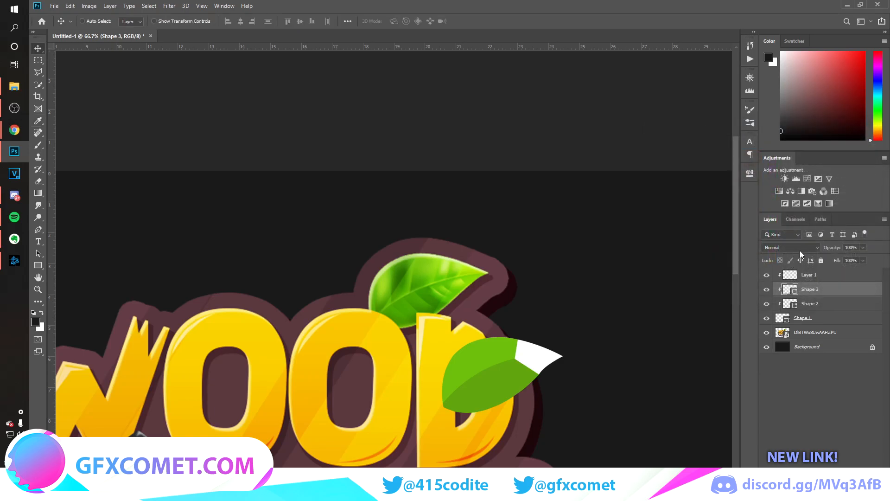
{"action": "left_click", "coordinate": [793, 247]}
{"action": "left_click", "coordinate": [779, 361]}
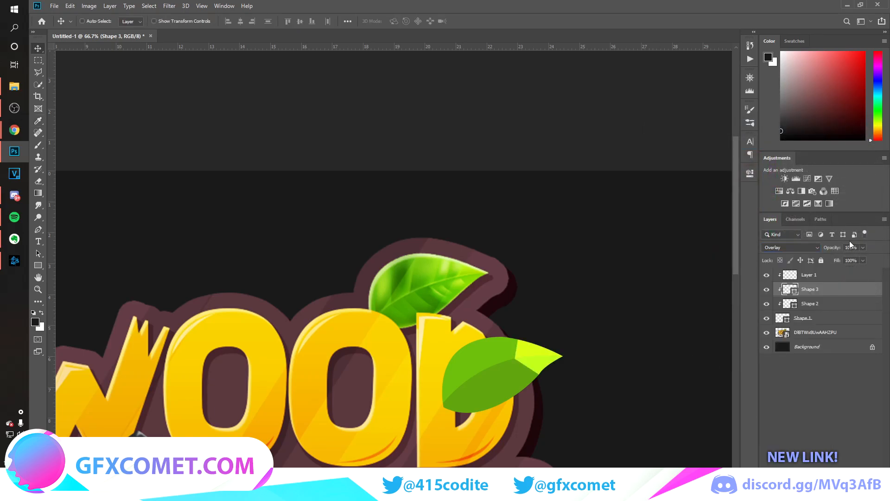
{"action": "left_click_drag", "start_coordinate": [839, 248], "coordinate": [819, 250]}
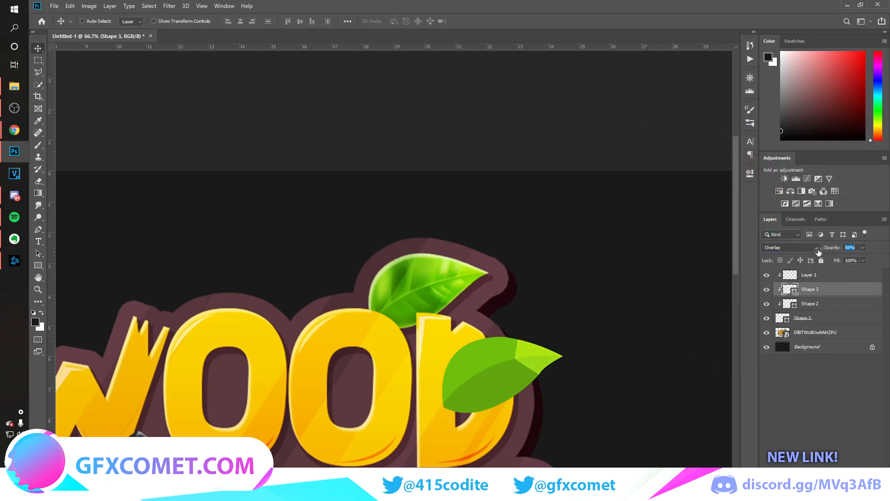
Rasterize the tip highlight layer and fade part of it with a soft 130 px Eraser at 41% opacity
{"action": "key", "text": "e"}
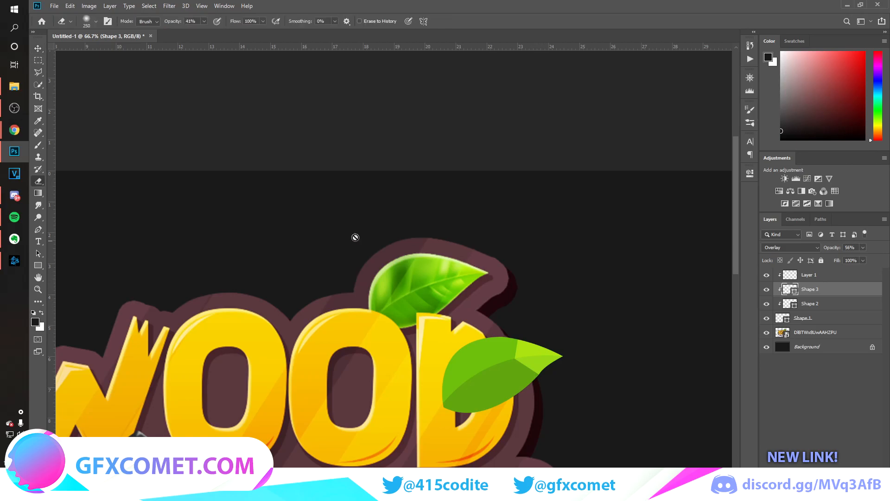
{"action": "left_click", "coordinate": [455, 289]}
{"action": "left_click", "coordinate": [422, 189]}
{"action": "key", "text": "bracketleft"}
{"action": "key", "text": "bracketleft"}
{"action": "key", "text": "bracketleft"}
{"action": "key", "text": "bracketleft"}
{"action": "key", "text": "bracketleft"}
{"action": "key", "text": "bracketleft"}
{"action": "key", "text": "bracketleft"}
{"action": "key", "text": "bracketright"}
{"action": "key", "text": "bracketright"}
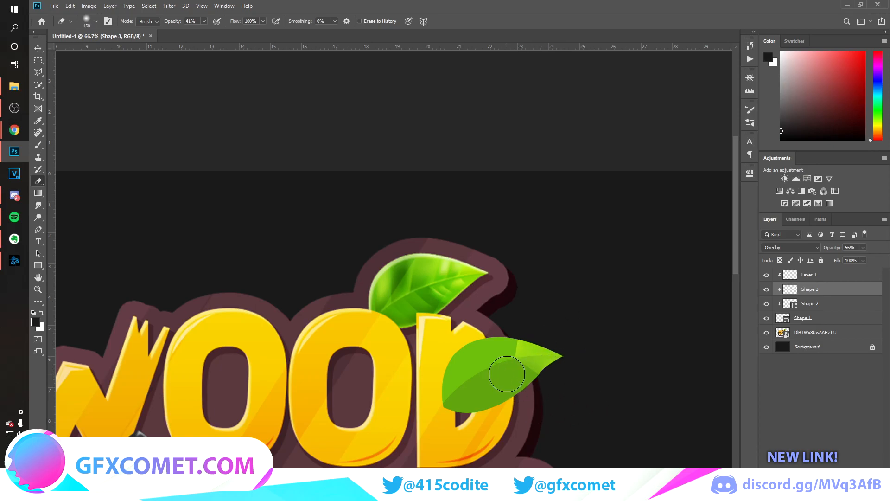
Duplicate the leaf-tip highlight, move the copy toward the stem, and enlarge it to about 104%
{"action": "key", "text": "v"}
{"action": "left_click_drag", "start_coordinate": [567, 356], "coordinate": [535, 356]}
{"action": "key", "text": "ctrl+t"}
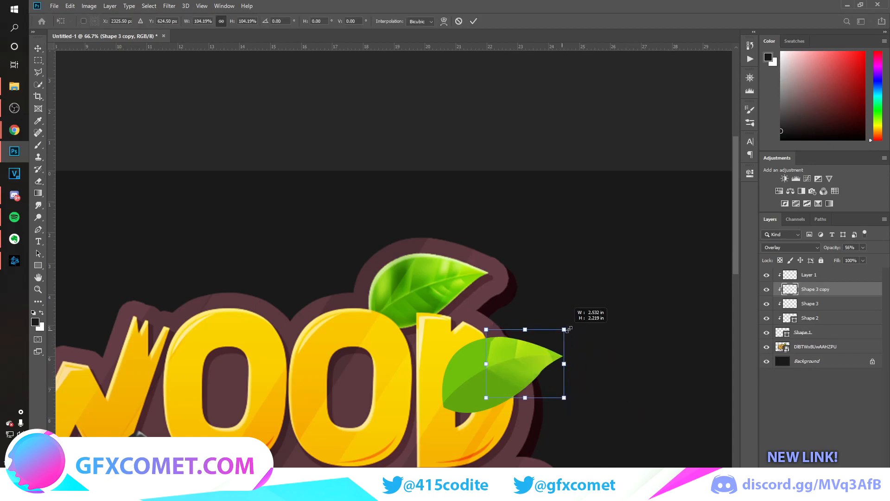
{"action": "key", "text": "Return"}
{"action": "key", "text": "e"}
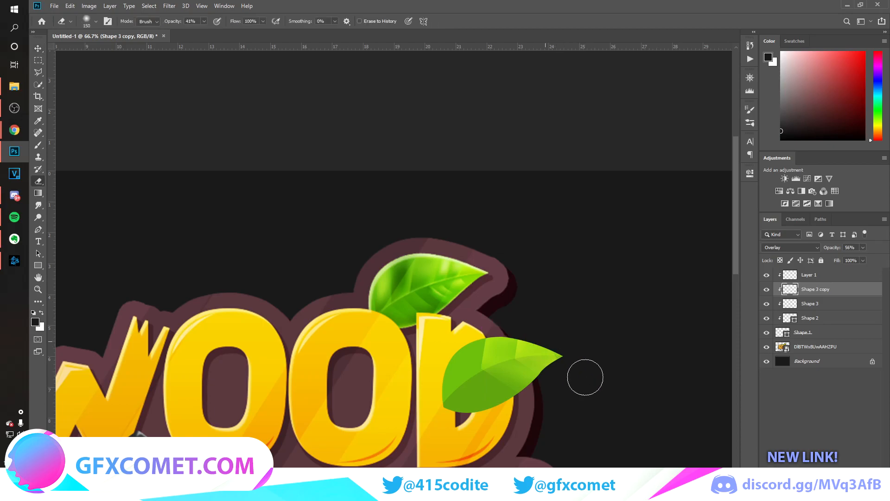
Duplicate the enlarged highlight again and position the new copy farther toward the stem, spaced like a leaf vein
{"action": "key", "text": "v"}
{"action": "left_click", "coordinate": [536, 363]}
{"action": "mouse_move", "coordinate": [538, 354]}
{"action": "left_mouse_down"}
{"action": "mouse_move", "coordinate": [503, 374]}
{"action": "mouse_move", "coordinate": [502, 363]}
{"action": "left_mouse_up"}
{"action": "key", "text": "e"}
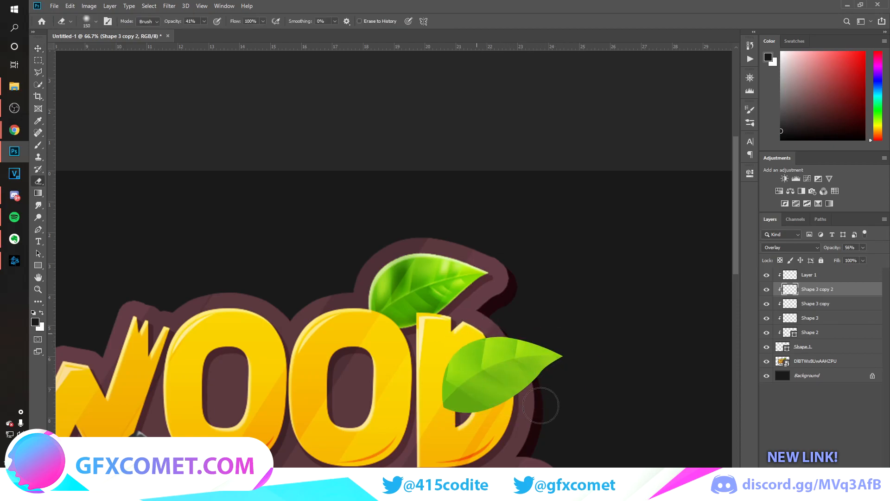
{"action": "key", "text": "v"}
{"action": "left_click_drag", "start_coordinate": [522, 366], "coordinate": [577, 372]}
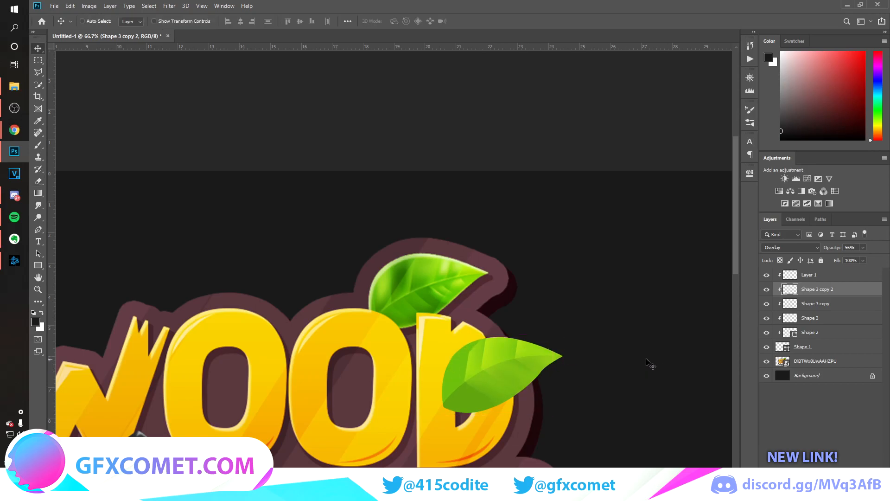
{"action": "key", "text": "e"}
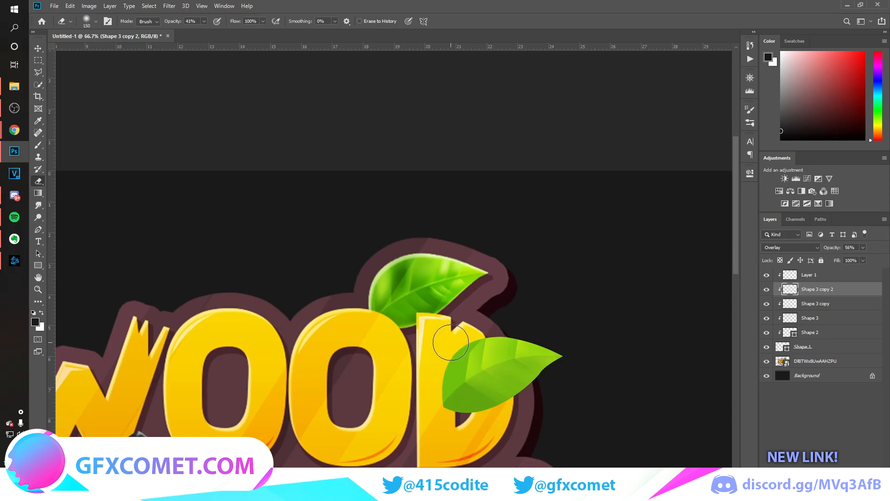
Select the Shape 3 copy layer and nudge that highlight slightly toward the leaf's tip
{"action": "key", "text": "v"}
{"action": "key", "text": "alt+bracketleft"}
{"action": "left_click_drag", "start_coordinate": [530, 336], "coordinate": [536, 336]}
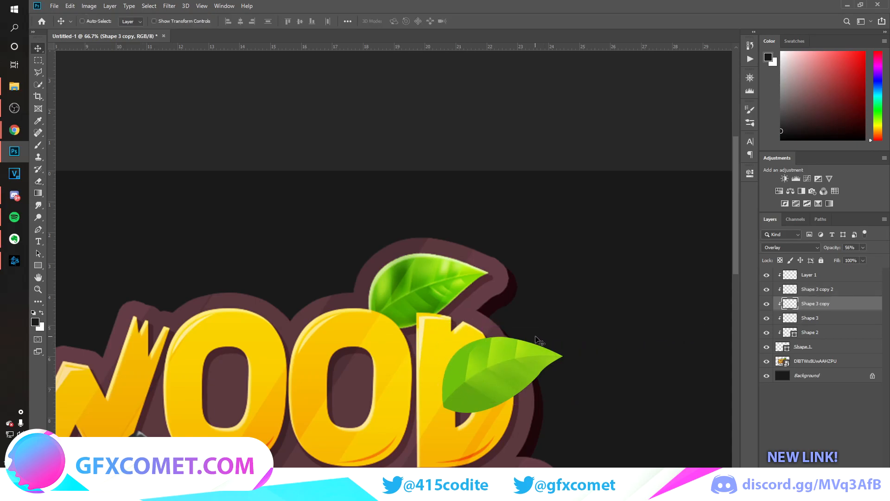
{"action": "left_click", "coordinate": [814, 319]}
{"action": "left_click_drag", "start_coordinate": [443, 373], "coordinate": [462, 380]}
{"action": "key", "text": "ctrl+z"}
Duplicate the Shape 3 copy 2 highlight, rotate the duplicate counterclockwise, and move it toward the leaf's stem end
{"action": "left_click", "coordinate": [828, 291]}
{"action": "key", "text": "ctrl+alt+t"}
{"action": "left_click_drag", "start_coordinate": [565, 364], "coordinate": [572, 341]}
{"action": "key", "text": "Return"}
{"action": "left_click_drag", "start_coordinate": [512, 371], "coordinate": [493, 369]}
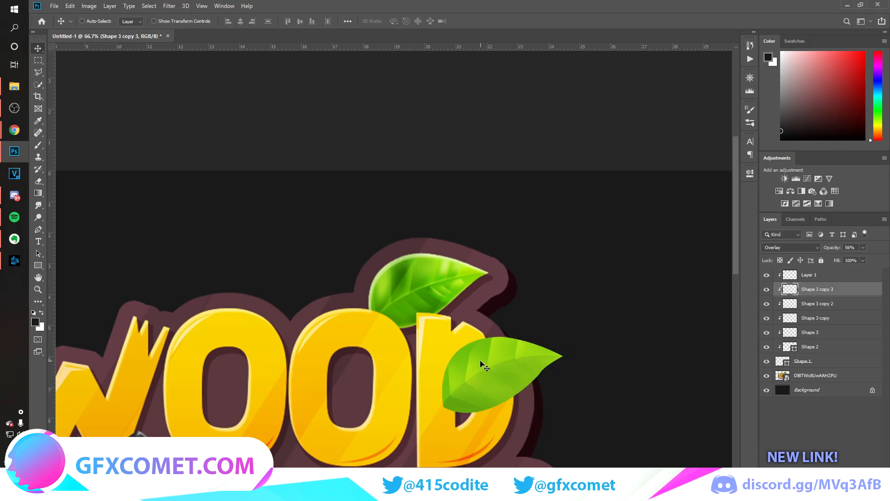
Rotate the Shape 3 copy 2 highlight about -8° and shift it slightly upward to match the neighbouring veins
{"action": "key", "text": "alt+bracketleft"}
{"action": "key", "text": "ctrl+t"}
{"action": "left_click_drag", "start_coordinate": [575, 348], "coordinate": [574, 338]}
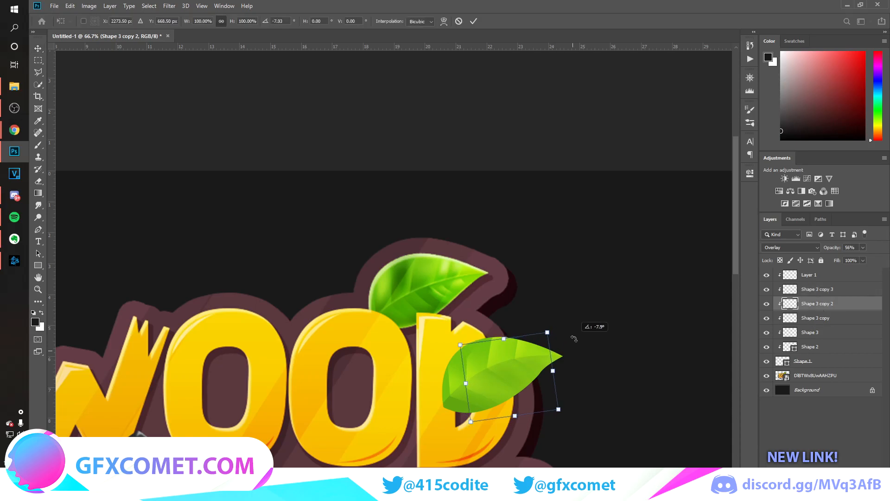
{"action": "key", "text": "Return"}
{"action": "left_click_drag", "start_coordinate": [520, 366], "coordinate": [518, 360]}
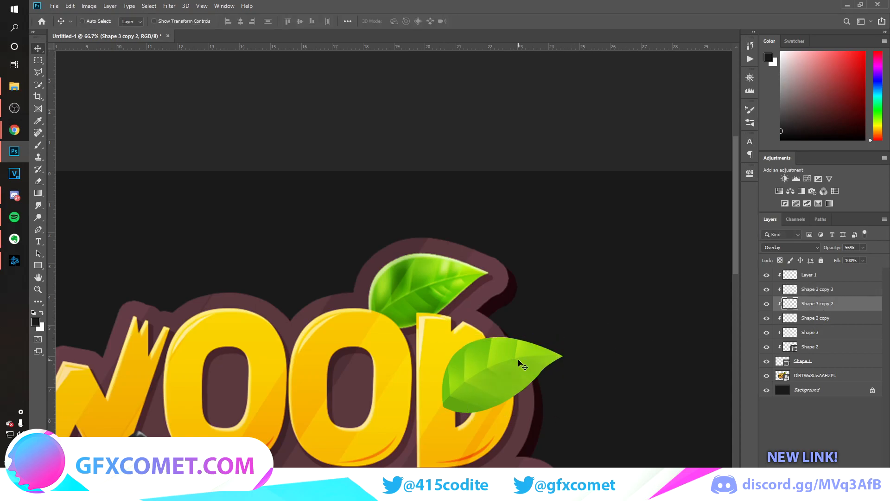
{"action": "key", "text": "e"}
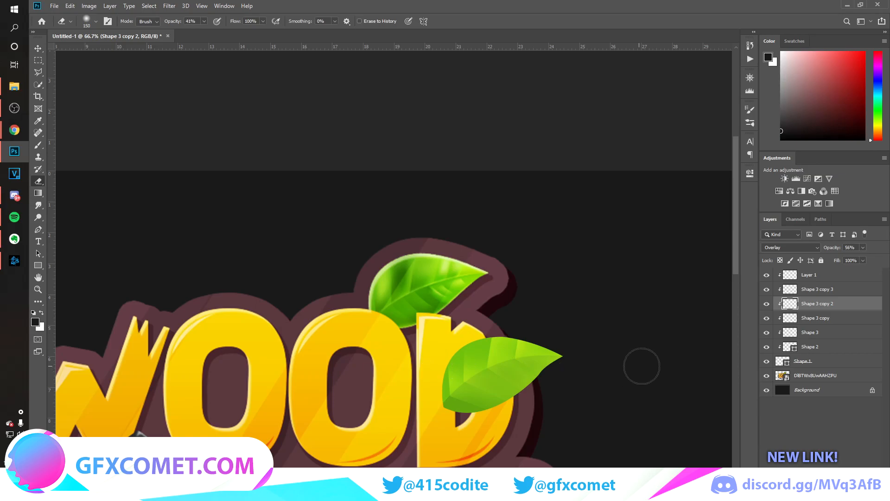
{"action": "key", "text": "v"}
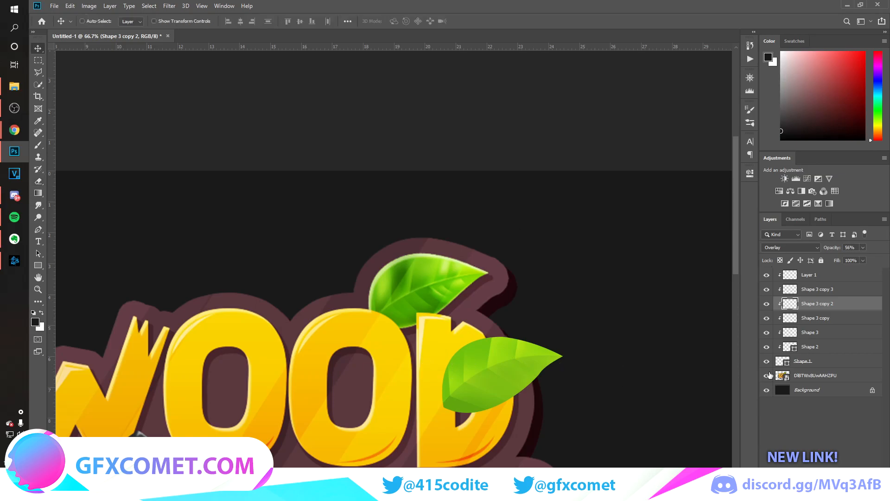
Duplicate the lower-half Shape 2 layer above the highlights and set the copy to Overlay blending at 20% opacity
{"action": "left_click", "coordinate": [767, 346]}
{"action": "left_click_drag", "start_coordinate": [818, 348], "coordinate": [822, 287]}
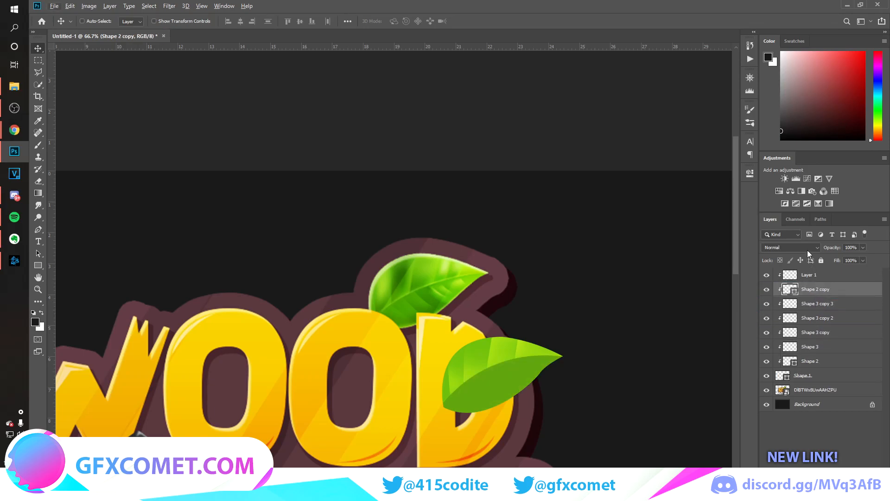
{"action": "left_click", "coordinate": [791, 247]}
{"action": "left_click", "coordinate": [784, 343]}
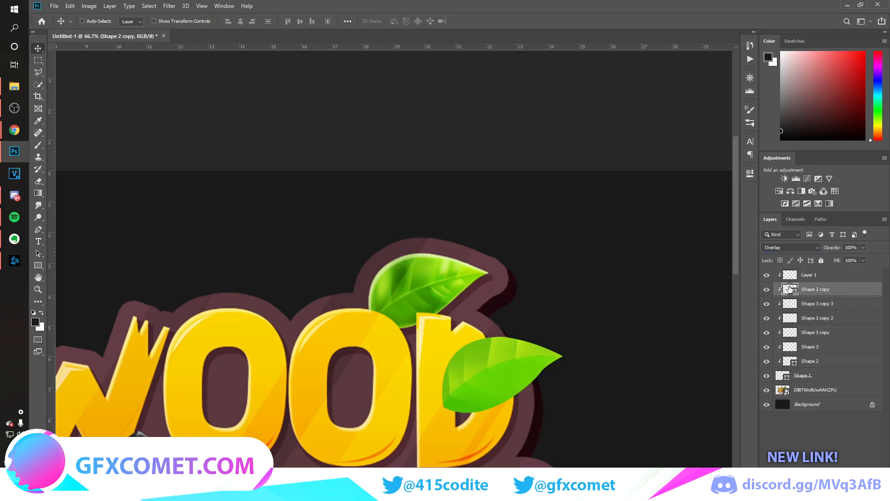
{"action": "double_click", "coordinate": [789, 289]}
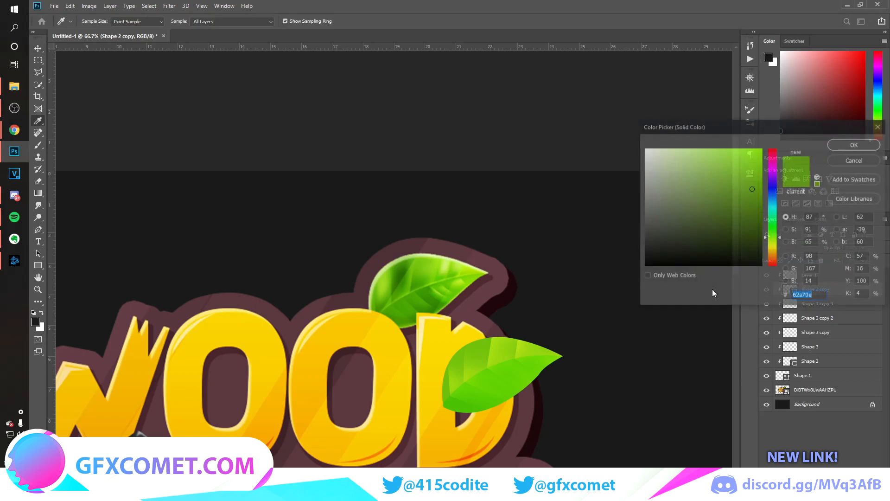
{"action": "left_click", "coordinate": [855, 144]}
{"action": "left_click_drag", "start_coordinate": [832, 250], "coordinate": [667, 271]}
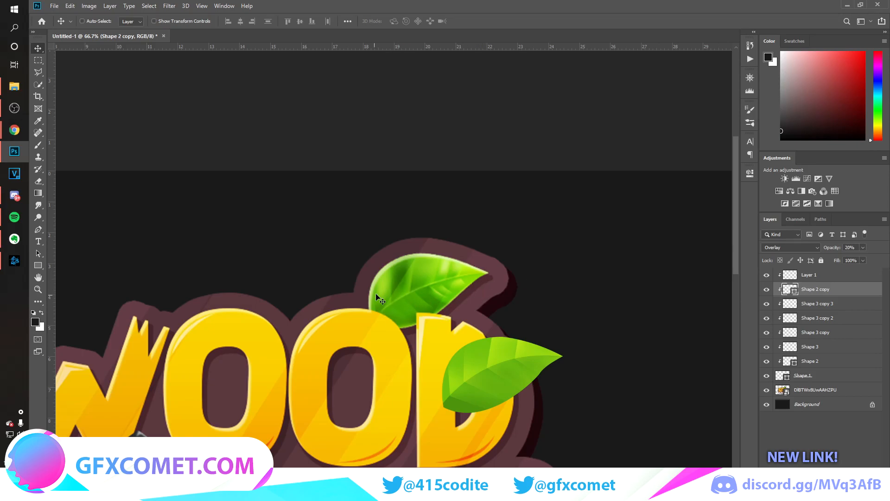
Add a clipped layer above Shape 2 copy and set the Pen tool to no fill with a green stroke sampled from the leaf
{"action": "left_click", "coordinate": [38, 229]}
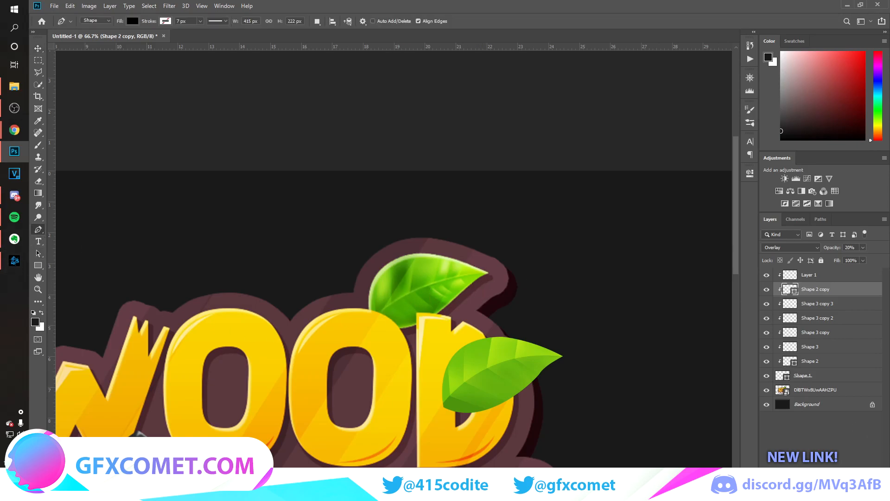
{"action": "left_click", "coordinate": [849, 495]}
{"action": "left_click", "coordinate": [767, 290]}
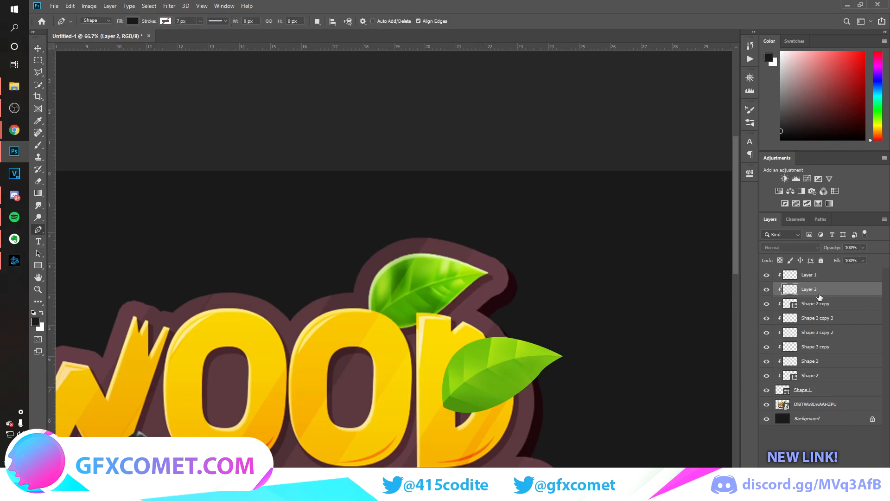
{"action": "left_click", "coordinate": [133, 21]}
{"action": "left_click", "coordinate": [99, 40]}
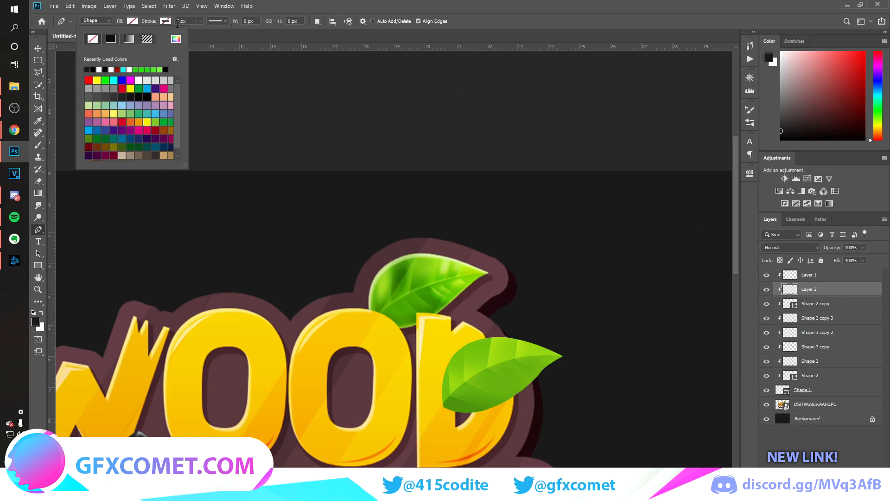
{"action": "left_click", "coordinate": [166, 21]}
{"action": "left_click", "coordinate": [143, 40]}
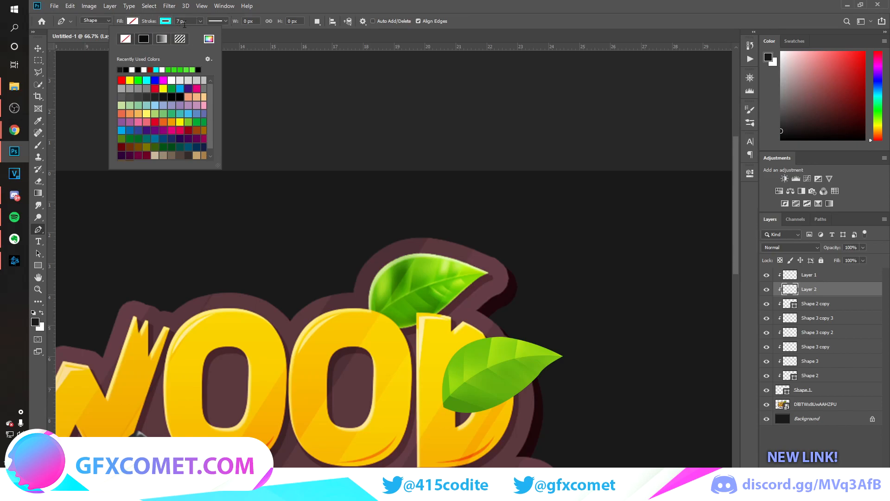
{"action": "left_click", "coordinate": [209, 38]}
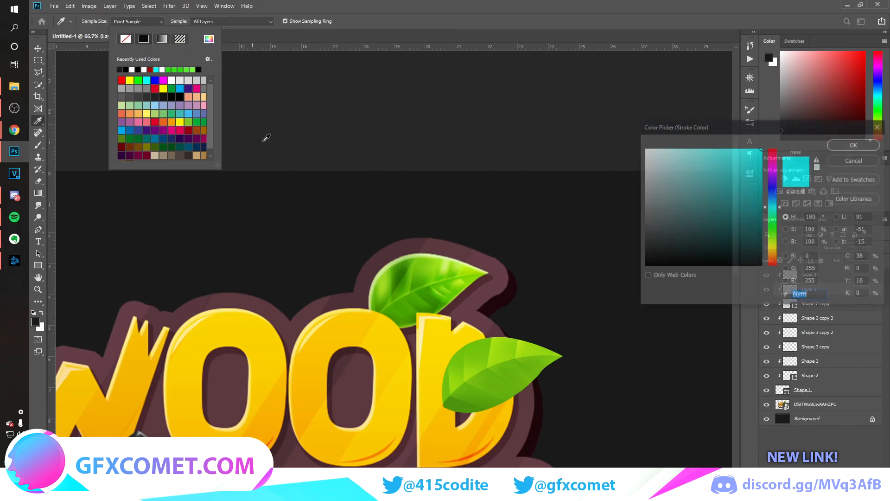
{"action": "left_click", "coordinate": [487, 370]}
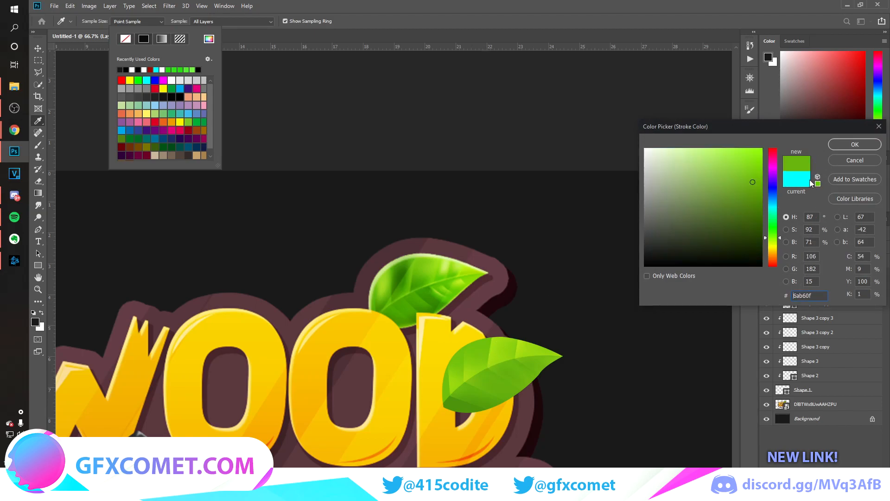
{"action": "left_click", "coordinate": [847, 146]}
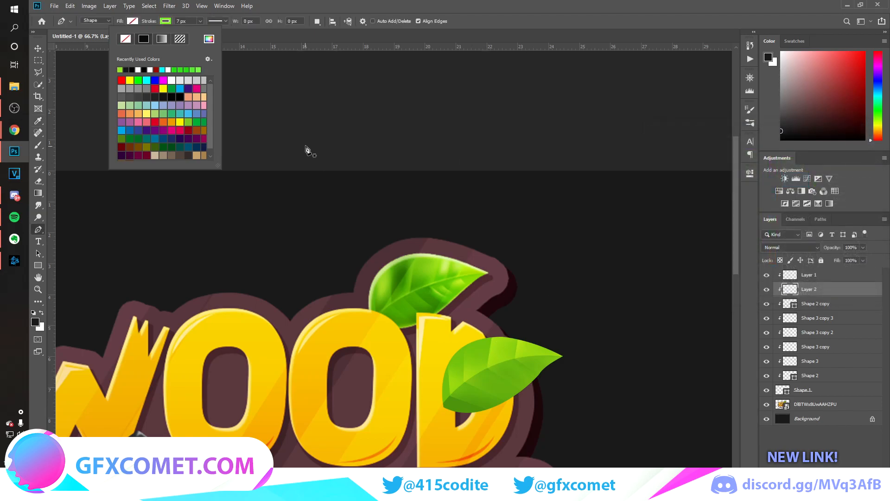
{"action": "left_click", "coordinate": [336, 4]}
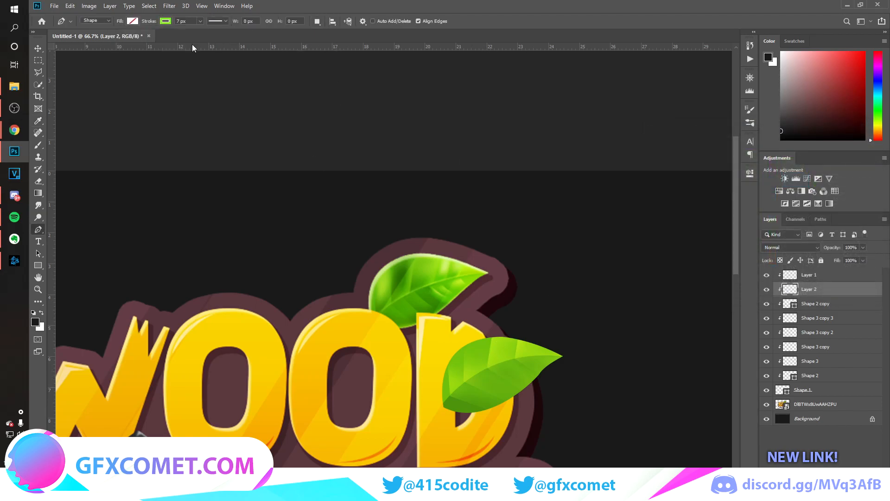
Draw a curved midrib line with the Pen from the leaf's stem end to just beyond its tip
{"action": "left_click", "coordinate": [441, 407]}
{"action": "left_click_drag", "start_coordinate": [569, 355], "coordinate": [674, 362]}
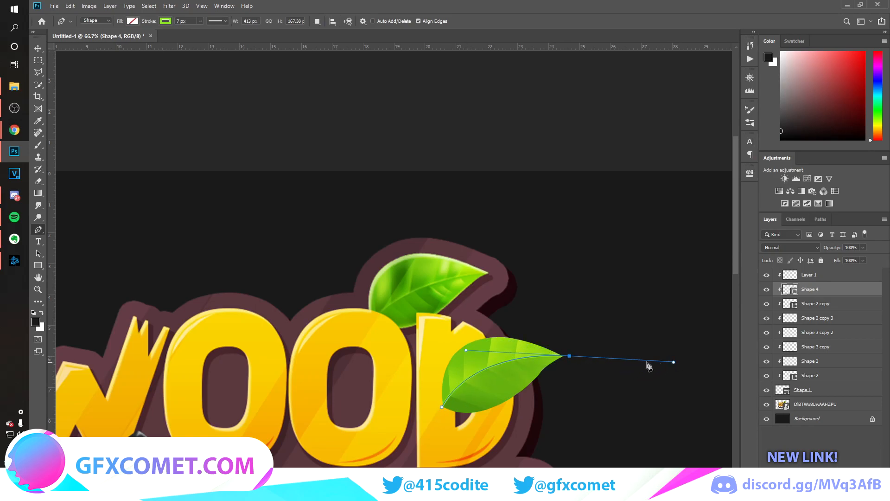
{"action": "left_click", "coordinate": [569, 356], "text": "alt"}
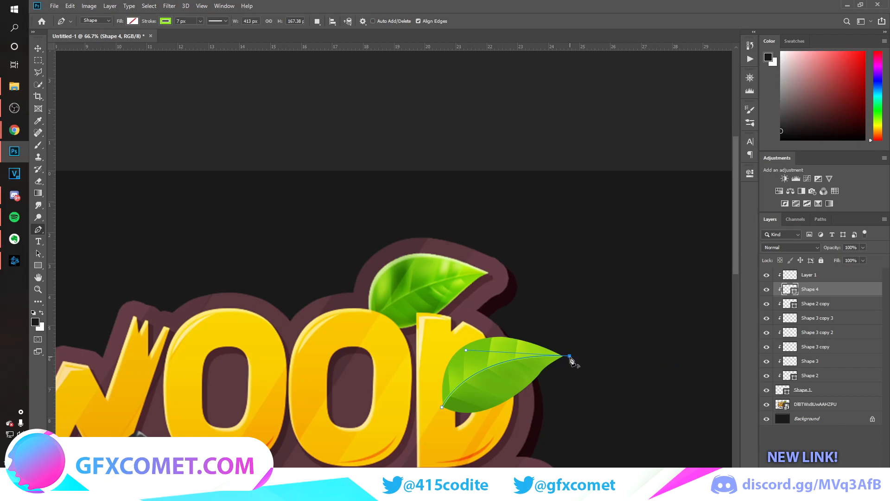
{"action": "left_click", "coordinate": [37, 49]}
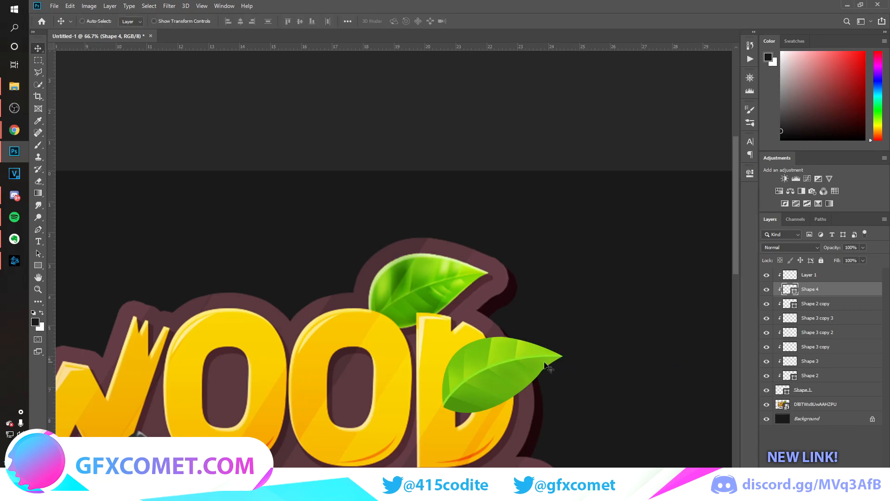
Give the midrib line Inner Glow, Outer Glow, and a lime-green Color Overlay
{"action": "right_click", "coordinate": [850, 291]}
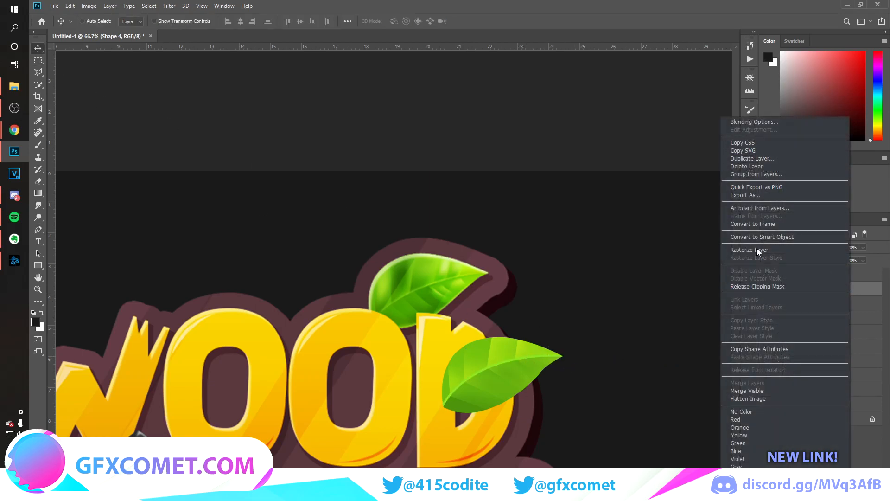
{"action": "left_click", "coordinate": [776, 122]}
{"action": "left_click_drag", "start_coordinate": [661, 160], "coordinate": [669, 160]}
{"action": "left_click", "coordinate": [630, 295]}
{"action": "left_click", "coordinate": [827, 192]}
{"action": "left_click", "coordinate": [740, 148]}
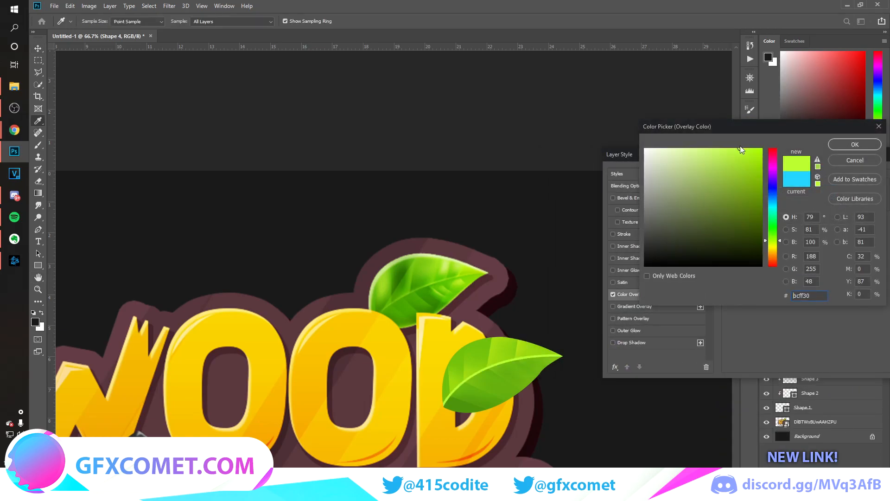
{"action": "left_click_drag", "start_coordinate": [747, 171], "coordinate": [748, 159]}
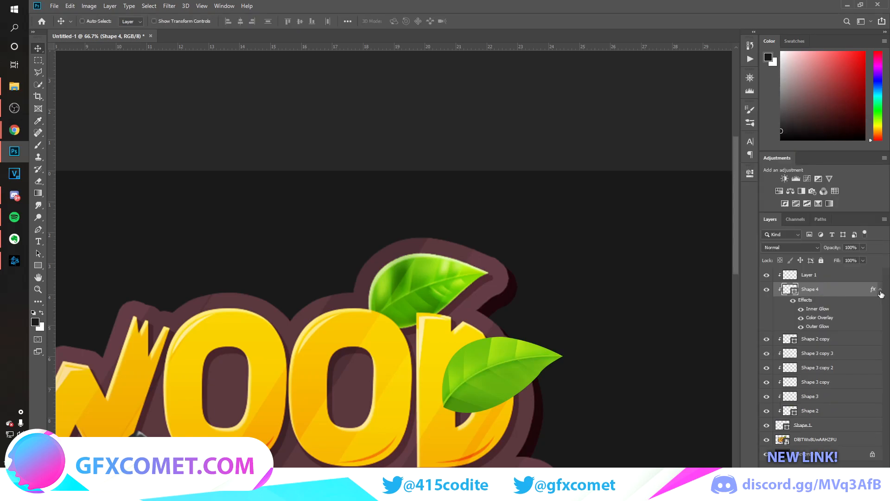
Collapse the midrib layer's effects list and hide the logo reference layer to isolate the leaf on the canvas
{"action": "left_click", "coordinate": [879, 291]}
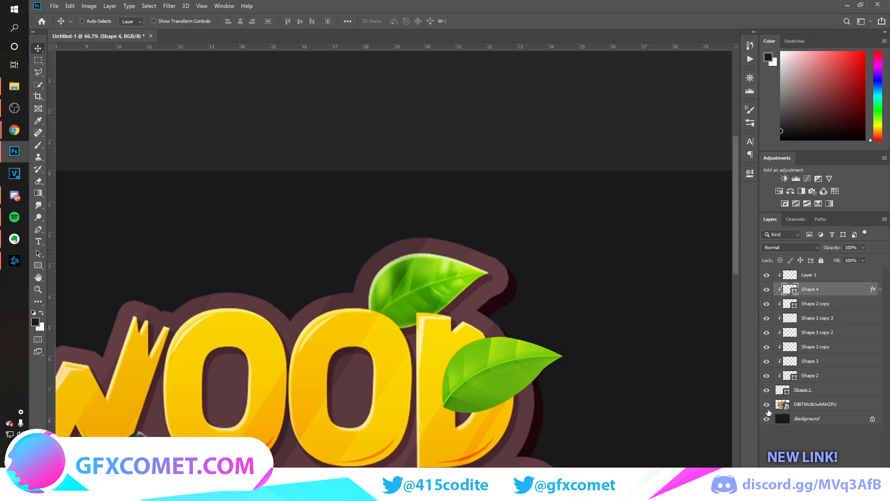
{"action": "left_click", "coordinate": [767, 406]}
{"action": "key", "text": "ctrl+minus"}
{"action": "key", "text": "ctrl+minus"}
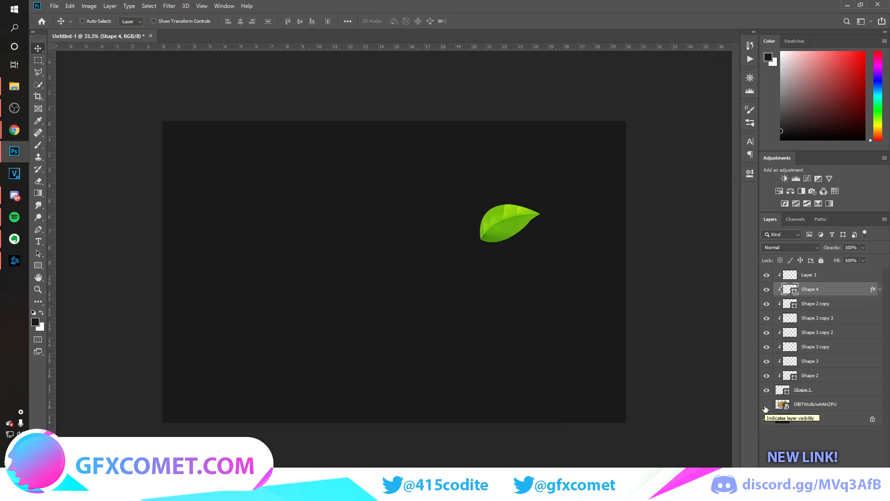
Group all leaf layers from Layer 1 to Shape 1, duplicate the group, merge the copy, and hide the original group
{"action": "left_click", "coordinate": [810, 277]}
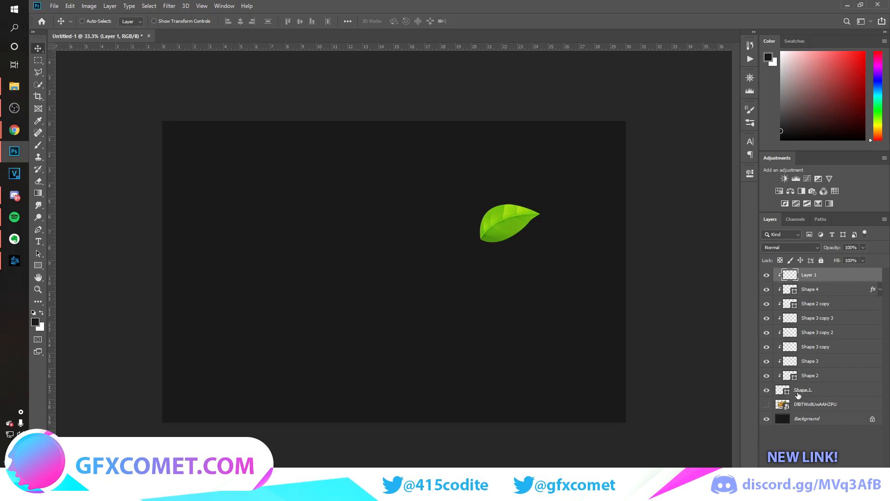
{"action": "left_click", "coordinate": [794, 392], "text": "shift"}
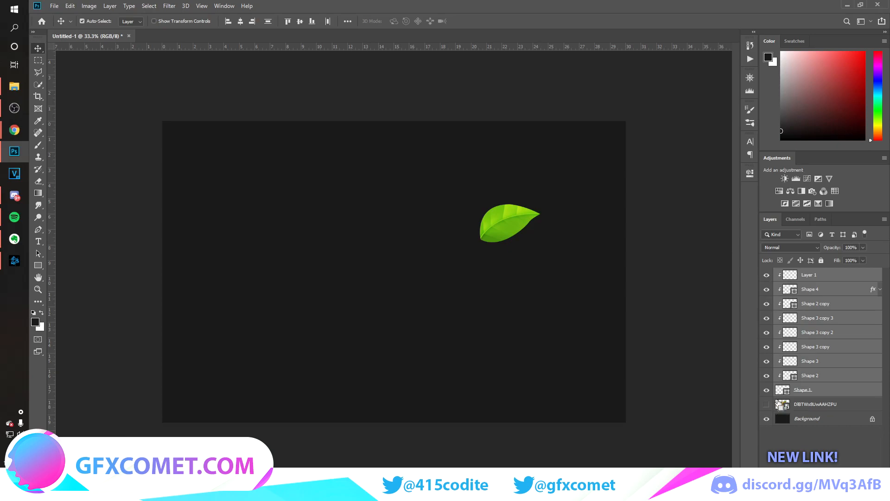
{"action": "key", "text": "ctrl+g"}
{"action": "key", "text": "ctrl+j"}
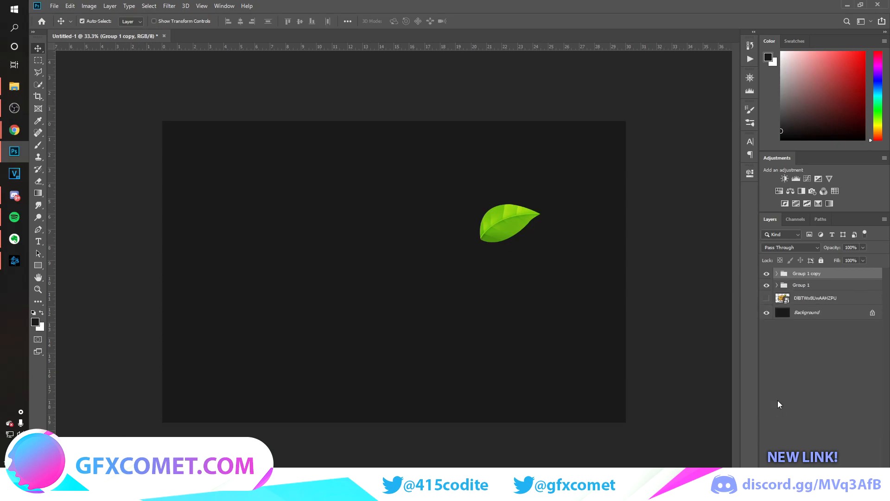
{"action": "key", "text": "ctrl+e"}
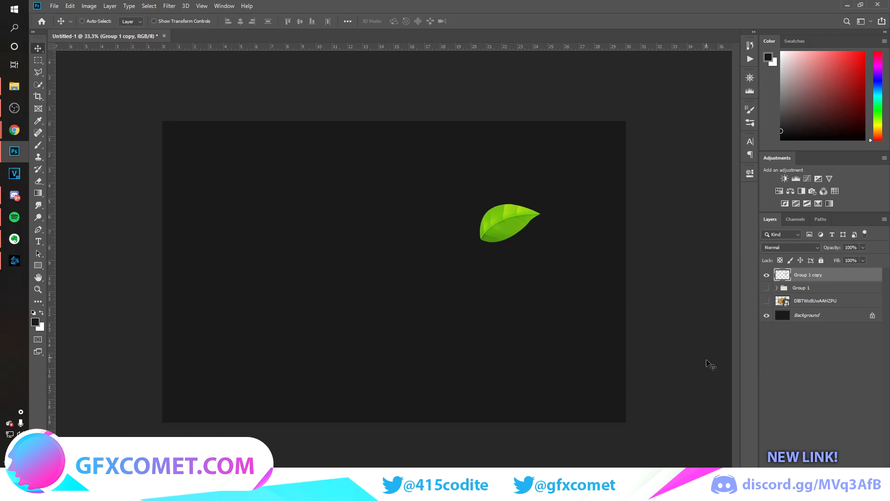
Hide the merged leaf layer and the original leaf group, and show and select the logo reference layer
{"action": "left_click_drag", "start_coordinate": [564, 250], "coordinate": [553, 298]}
{"action": "left_click", "coordinate": [767, 275]}
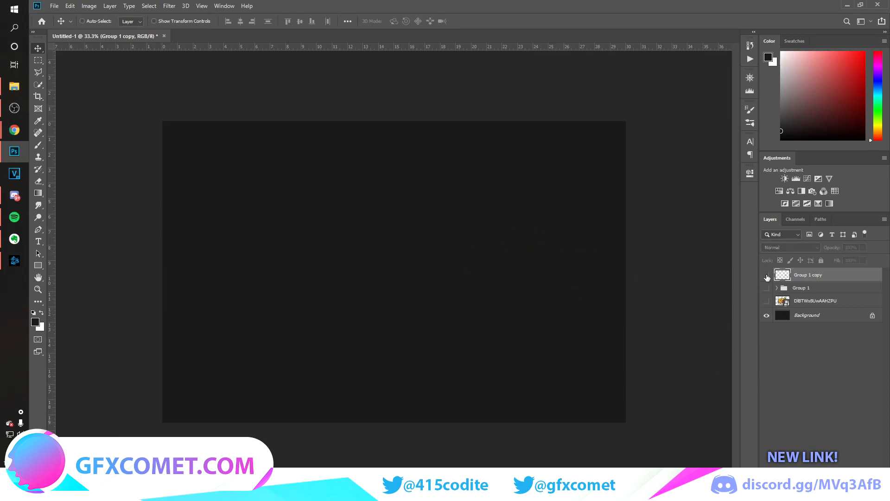
{"action": "left_click", "coordinate": [767, 287]}
{"action": "left_click", "coordinate": [777, 287]}
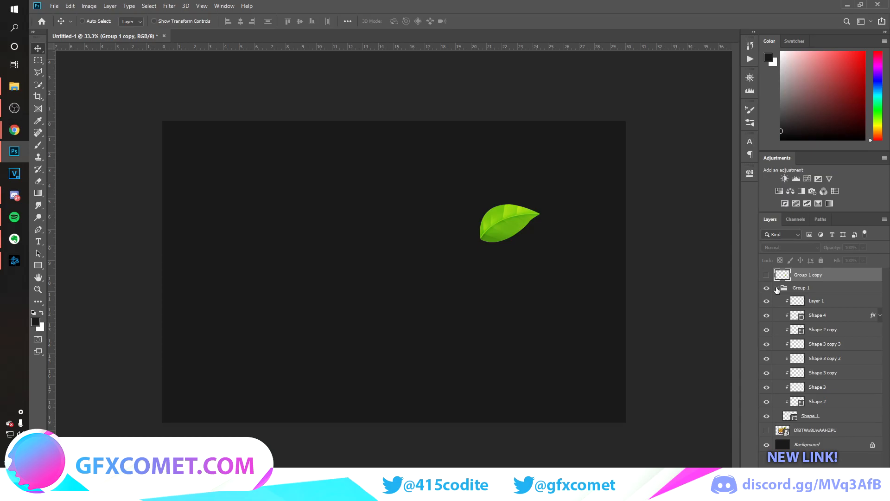
{"action": "left_click", "coordinate": [776, 288]}
{"action": "left_click", "coordinate": [766, 288]}
{"action": "left_click", "coordinate": [766, 301]}
{"action": "left_click", "coordinate": [810, 306]}
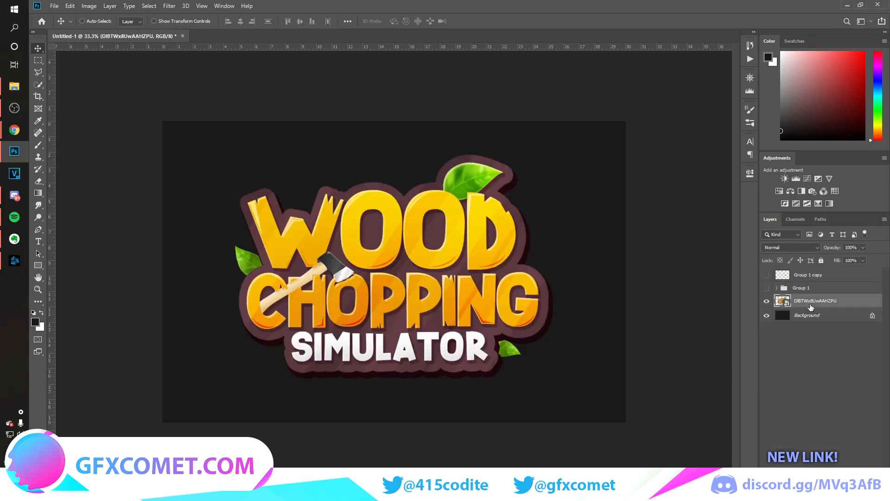
Set the Pen tool to draw shapes with a near-black fill and no stroke for tracing the logo's axe
{"action": "key", "text": "ctrl+plus"}
{"action": "key", "text": "ctrl+plus"}
{"action": "scroll", "coordinate": [726, 345], "scroll_direction": "down", "scroll_amount": 1}
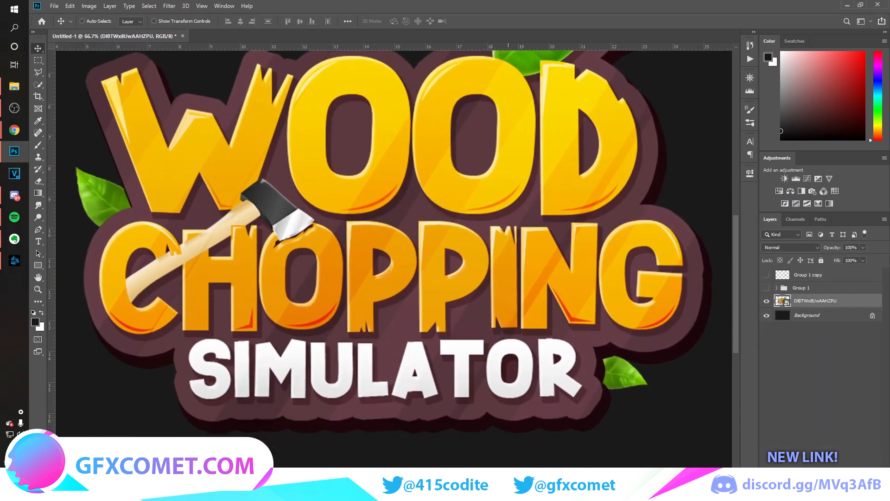
{"action": "left_click_drag", "start_coordinate": [491, 496], "coordinate": [436, 495]}
{"action": "key", "text": "ctrl+plus"}
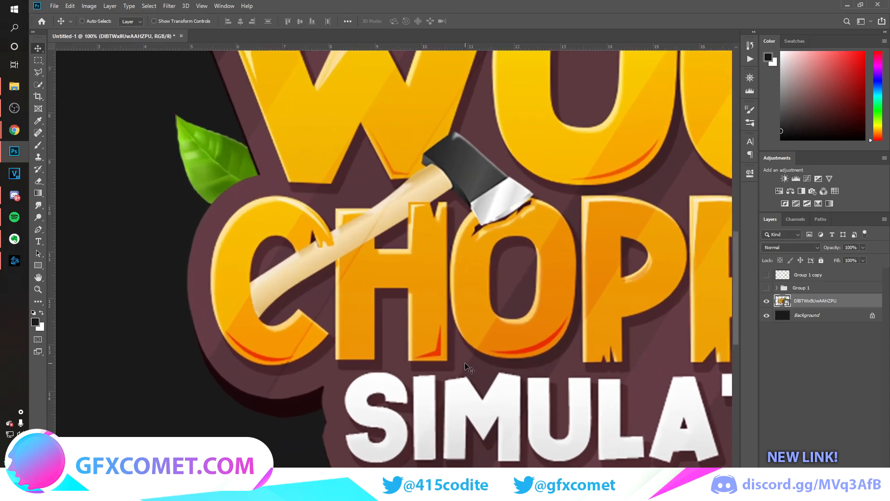
{"action": "left_click", "coordinate": [39, 229]}
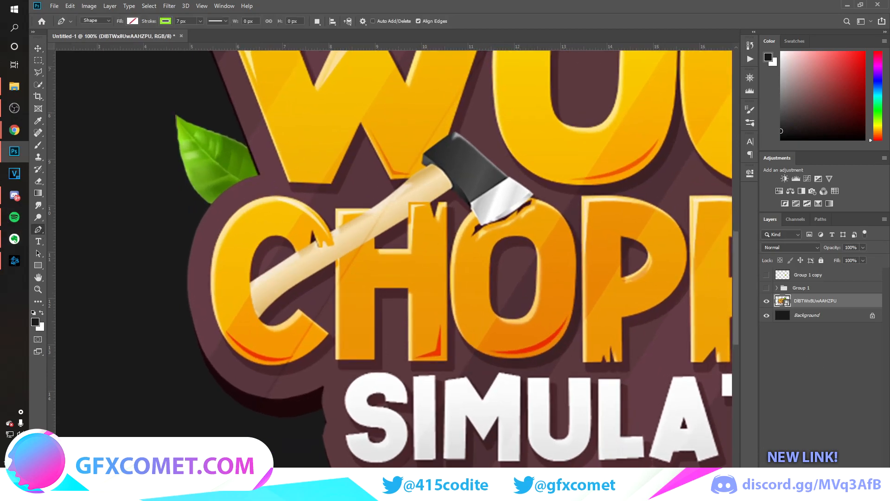
{"action": "left_click", "coordinate": [848, 496]}
{"action": "left_click", "coordinate": [165, 21]}
{"action": "left_click", "coordinate": [133, 20]}
{"action": "left_click", "coordinate": [88, 56]}
Trace the upper edge of the axe handle from its butt end to where it meets the axe head
{"action": "left_click", "coordinate": [245, 287]}
{"action": "key", "text": "ctrl+z"}
{"action": "left_click", "coordinate": [241, 285]}
{"action": "left_click_drag", "start_coordinate": [312, 244], "coordinate": [323, 238]}
{"action": "left_click_drag", "start_coordinate": [369, 208], "coordinate": [379, 201]}
{"action": "left_click", "coordinate": [424, 167]}
{"action": "left_click_drag", "start_coordinate": [403, 185], "coordinate": [457, 205]}
{"action": "left_click", "coordinate": [430, 164]}
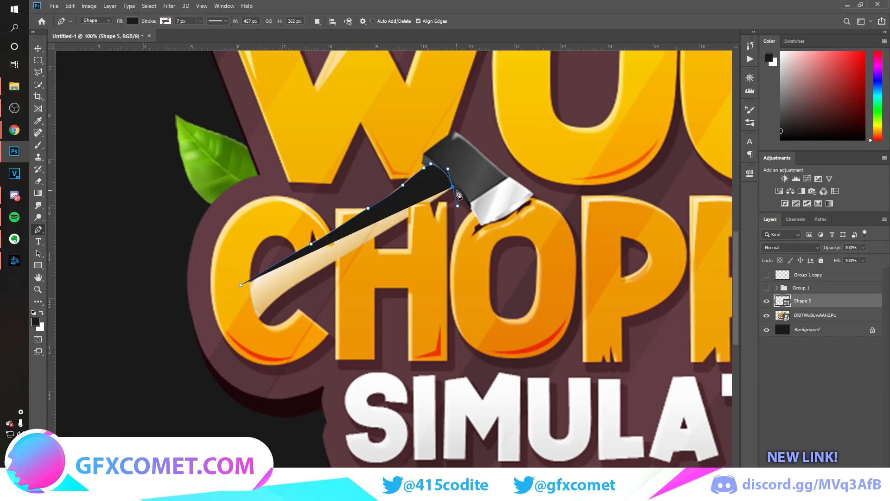
Complete the handle outline along its lower edge and rounded butt, and move the closed shape down off the logo's axe
{"action": "left_click", "coordinate": [395, 224]}
{"action": "left_click", "coordinate": [343, 255]}
{"action": "left_click", "coordinate": [306, 281]}
{"action": "left_click_drag", "start_coordinate": [272, 300], "coordinate": [237, 291]}
{"action": "left_click", "coordinate": [258, 320]}
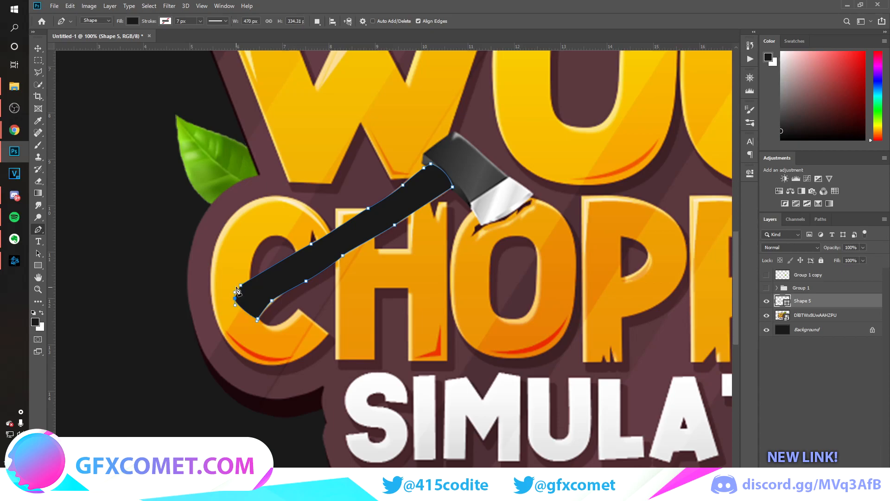
{"action": "left_click", "coordinate": [240, 285]}
{"action": "key", "text": "v"}
{"action": "left_click_drag", "start_coordinate": [448, 239], "coordinate": [562, 320]}
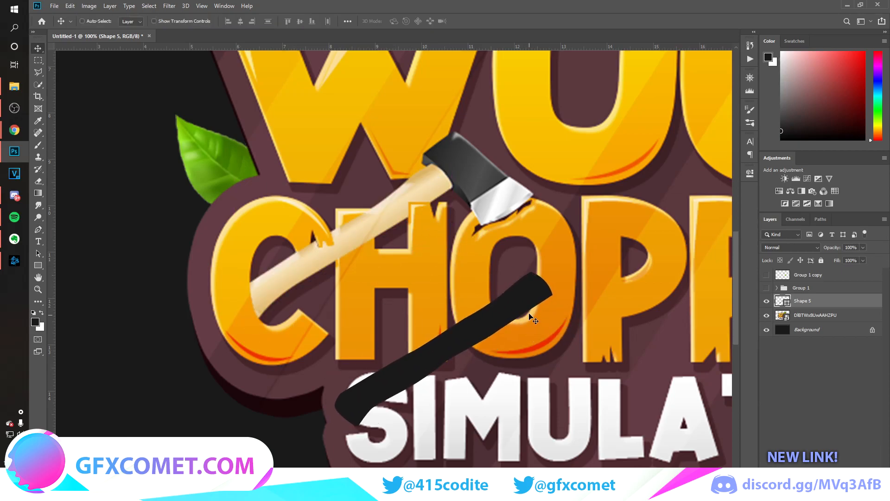
Trace the dark body of the axe head as a closed Pen shape on a new layer, with a curved inner edge
{"action": "key", "text": "ctrl+s"}
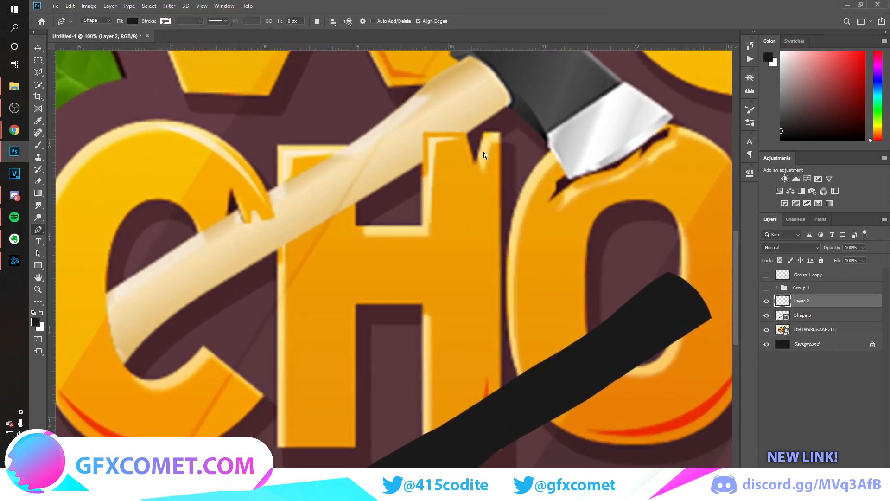
{"action": "scroll", "coordinate": [483, 152], "scroll_direction": "up", "scroll_amount": 3}
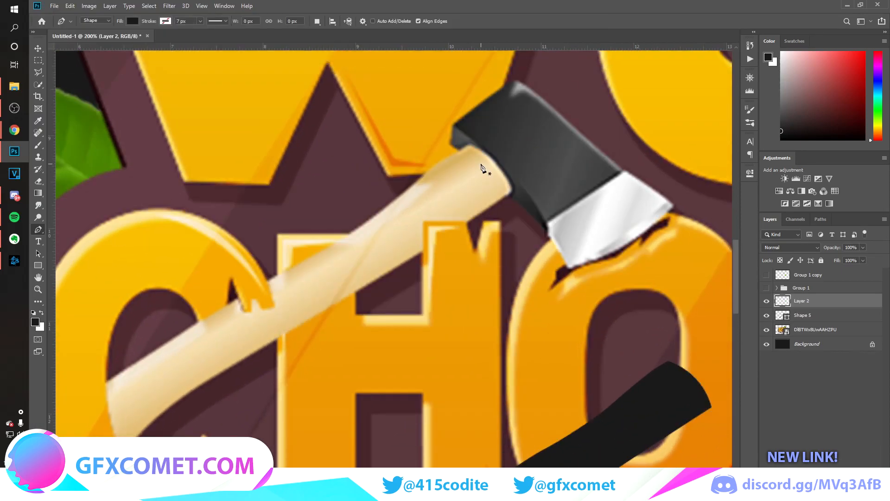
{"action": "left_click", "coordinate": [455, 185]}
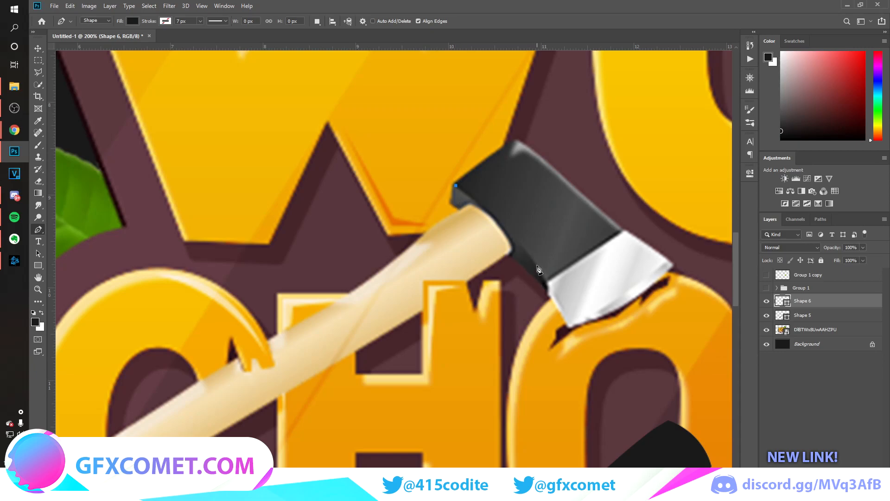
{"action": "left_click_drag", "start_coordinate": [546, 280], "coordinate": [586, 337]}
{"action": "left_click", "coordinate": [546, 280], "text": "alt"}
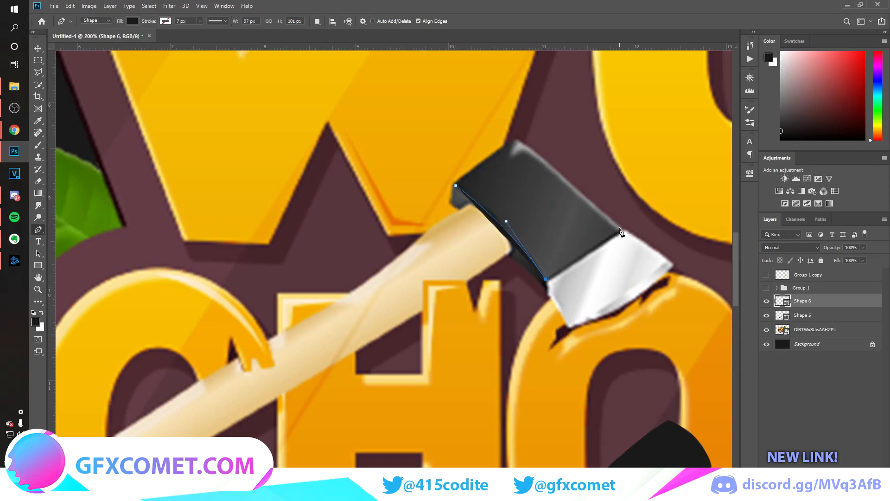
{"action": "left_click", "coordinate": [620, 229]}
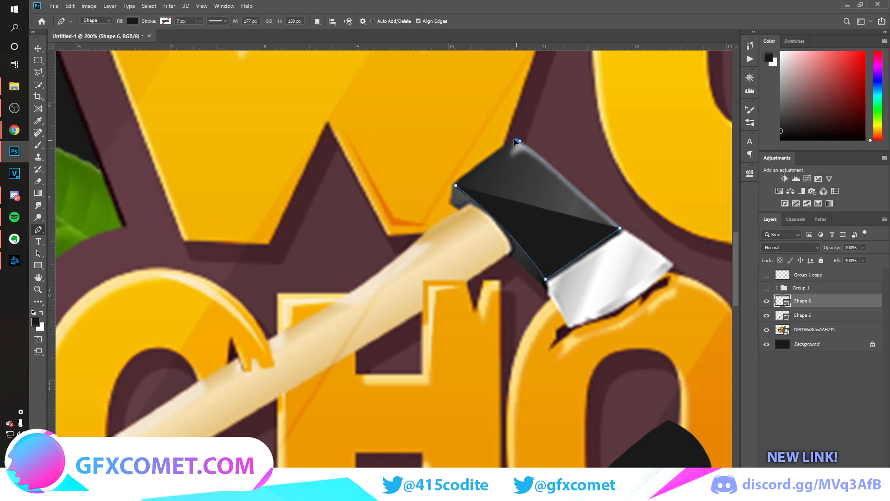
{"action": "left_click", "coordinate": [517, 140]}
{"action": "left_click", "coordinate": [517, 141], "text": "alt"}
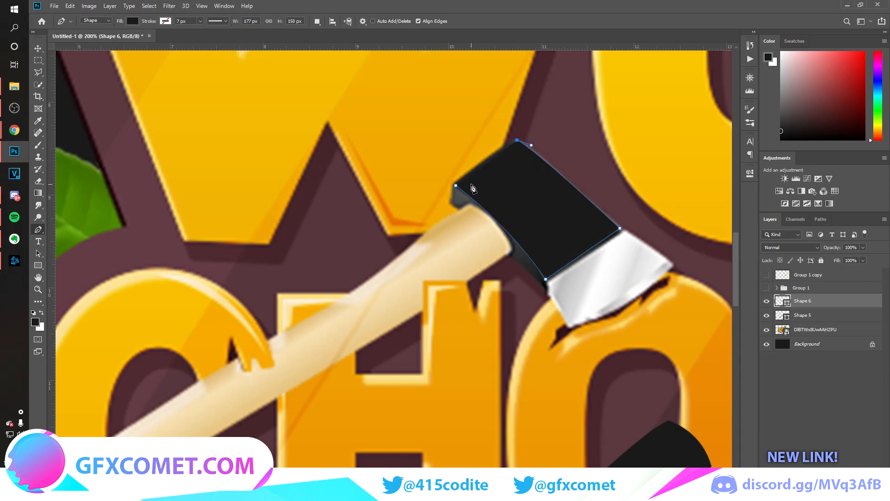
{"action": "left_click", "coordinate": [456, 187]}
Hide the head shape, trace the narrow curved strip along the head's handle-side edge on a new layer, and move it aside
{"action": "key", "text": "ctrl+shift+alt+n"}
{"action": "left_click", "coordinate": [766, 315]}
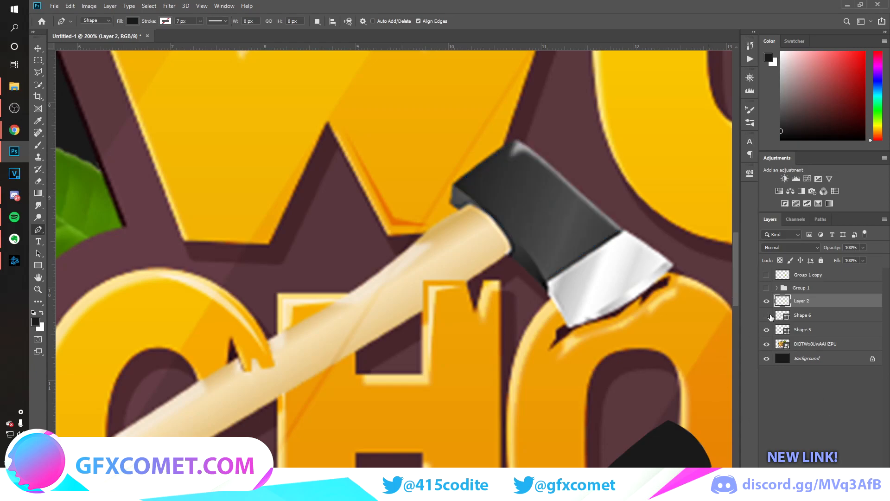
{"action": "left_click", "coordinate": [457, 184]}
{"action": "left_click_drag", "start_coordinate": [546, 282], "coordinate": [576, 326]}
{"action": "left_click", "coordinate": [546, 281], "text": "alt"}
{"action": "left_click_drag", "start_coordinate": [451, 203], "coordinate": [420, 184]}
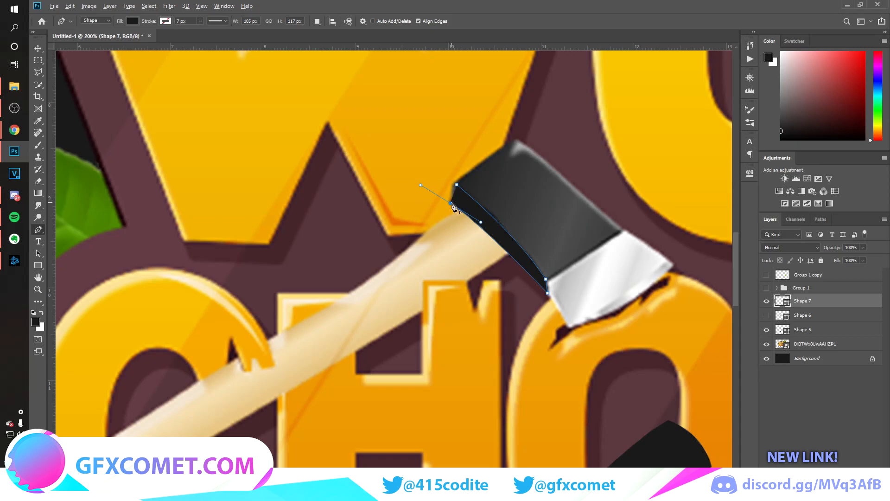
{"action": "left_click", "coordinate": [457, 188]}
{"action": "key", "text": "v"}
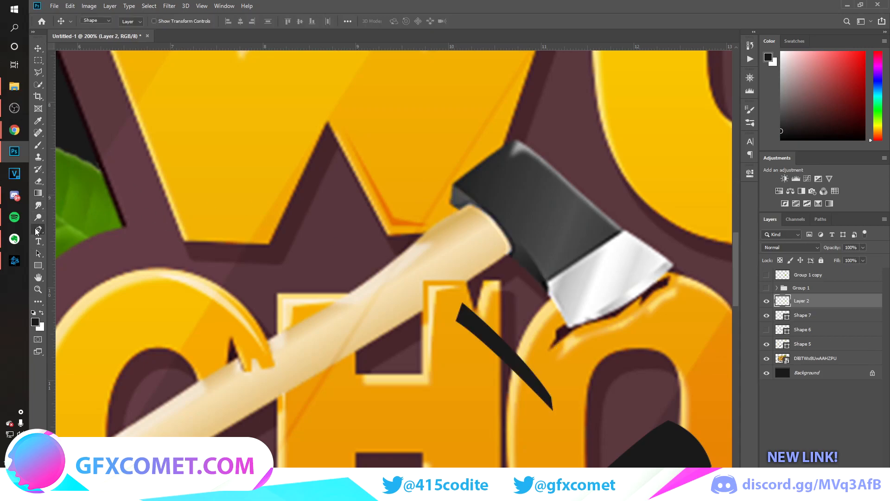
Trace the silver blade with its curved cutting edge as a closed shape on a new layer, and move it below the original
{"action": "left_click", "coordinate": [38, 229]}
{"action": "left_click", "coordinate": [623, 231]}
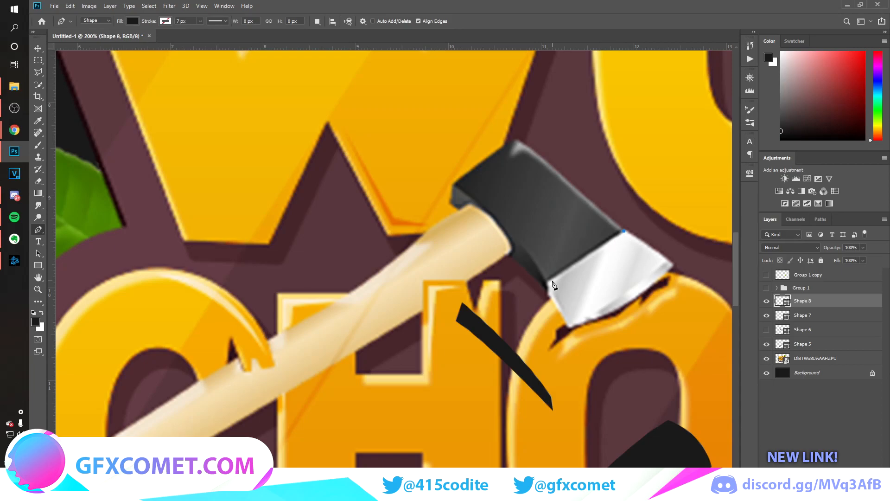
{"action": "left_click", "coordinate": [547, 282]}
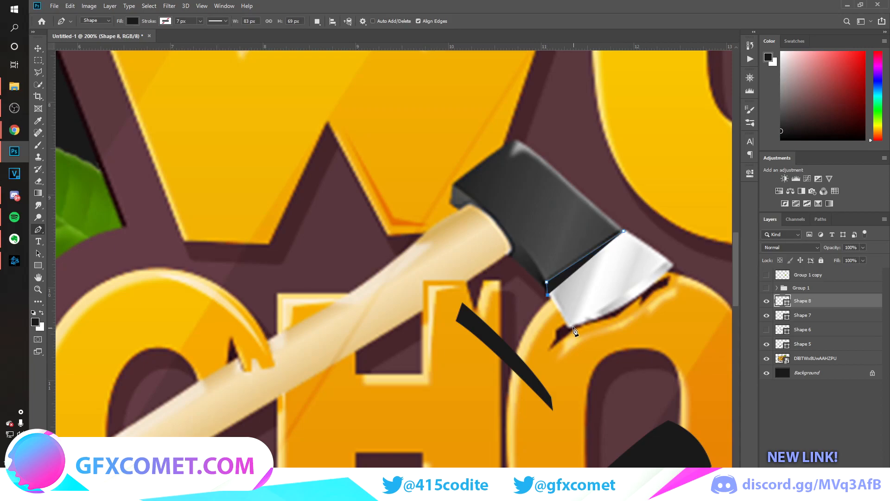
{"action": "left_click", "coordinate": [570, 325]}
{"action": "left_click_drag", "start_coordinate": [671, 265], "coordinate": [687, 227]}
{"action": "left_click", "coordinate": [623, 233]}
{"action": "key", "text": "v"}
{"action": "left_click_drag", "start_coordinate": [638, 274], "coordinate": [661, 348]}
Show the axe head body again, hide the blade shape, and move the narrow strip into place along the head's inner edge
{"action": "left_click", "coordinate": [766, 330]}
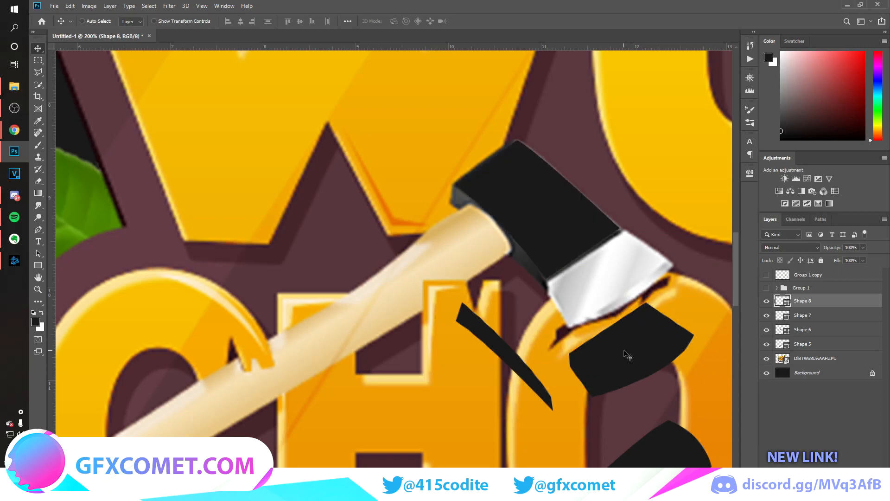
{"action": "scroll", "coordinate": [660, 344], "scroll_direction": "down", "scroll_amount": 1}
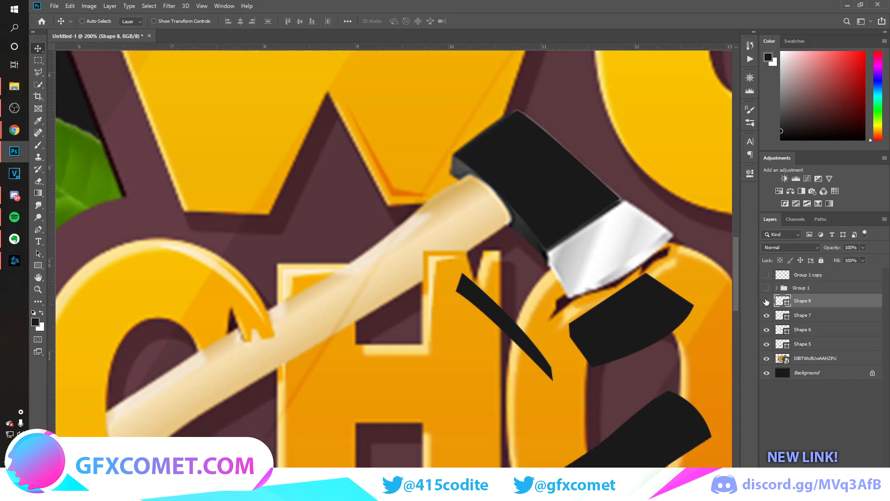
{"action": "left_click", "coordinate": [766, 302]}
{"action": "left_click", "coordinate": [798, 315]}
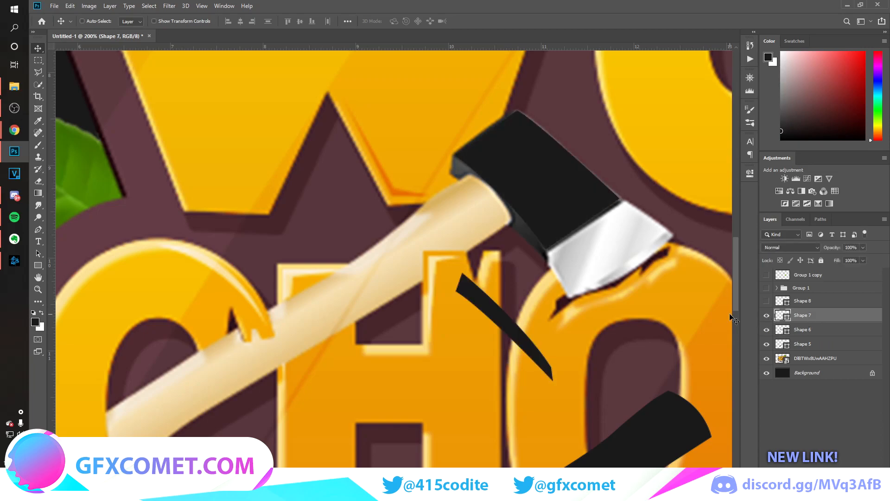
{"action": "left_click_drag", "start_coordinate": [561, 322], "coordinate": [567, 206]}
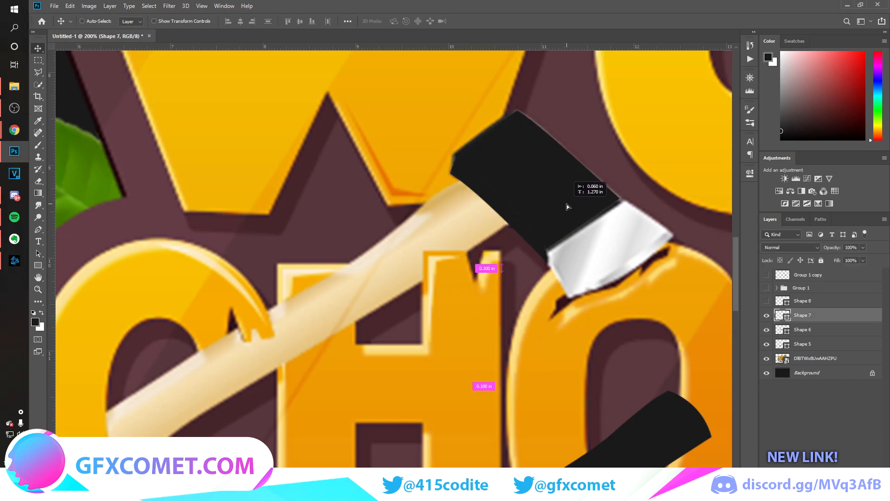
Show the blade shape and move it and the handle into place against the axe head
{"action": "left_click", "coordinate": [766, 301]}
{"action": "left_click", "coordinate": [802, 301]}
{"action": "left_click_drag", "start_coordinate": [664, 301], "coordinate": [639, 231]}
{"action": "left_click_drag", "start_coordinate": [669, 411], "coordinate": [461, 201]}
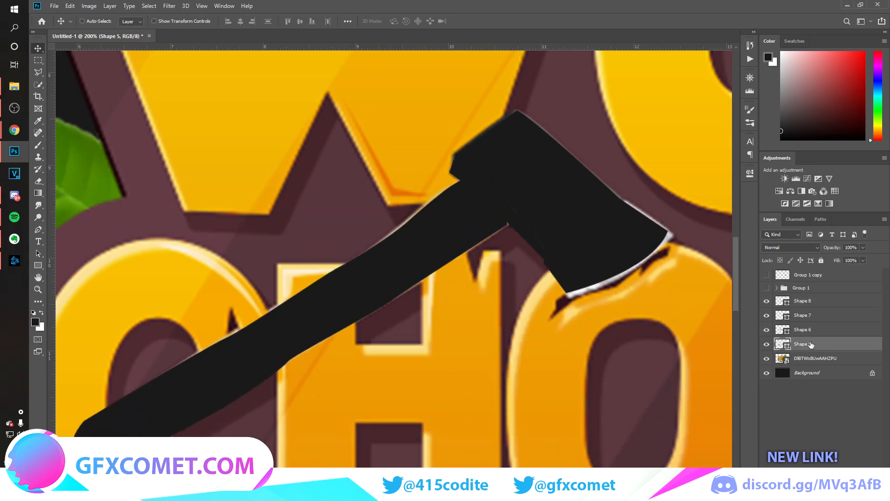
Hide the background and logo reference layers, and toggle the head body and strip shapes to check their fit
{"action": "left_click", "coordinate": [766, 358]}
{"action": "left_click", "coordinate": [766, 358]}
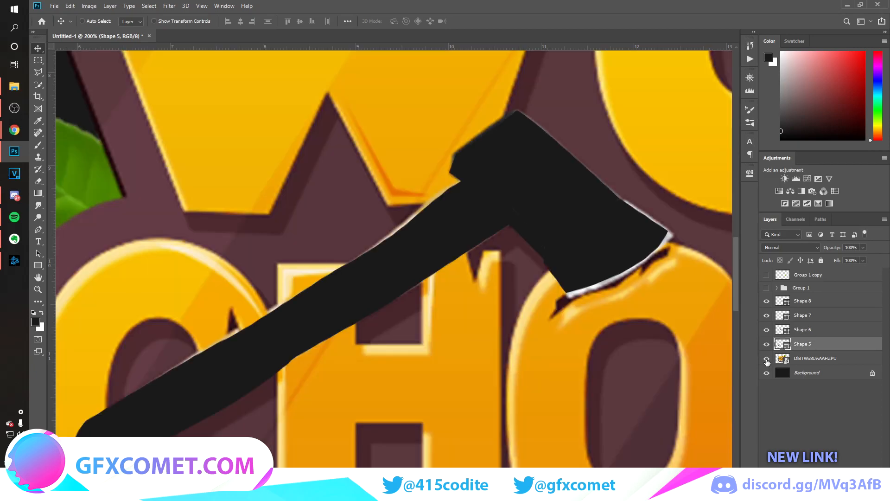
{"action": "left_click", "coordinate": [766, 372]}
{"action": "left_click", "coordinate": [767, 358]}
{"action": "left_click", "coordinate": [766, 330]}
{"action": "left_click", "coordinate": [767, 330]}
{"action": "left_click", "coordinate": [815, 328]}
{"action": "left_click", "coordinate": [767, 316]}
{"action": "left_click", "coordinate": [767, 315]}
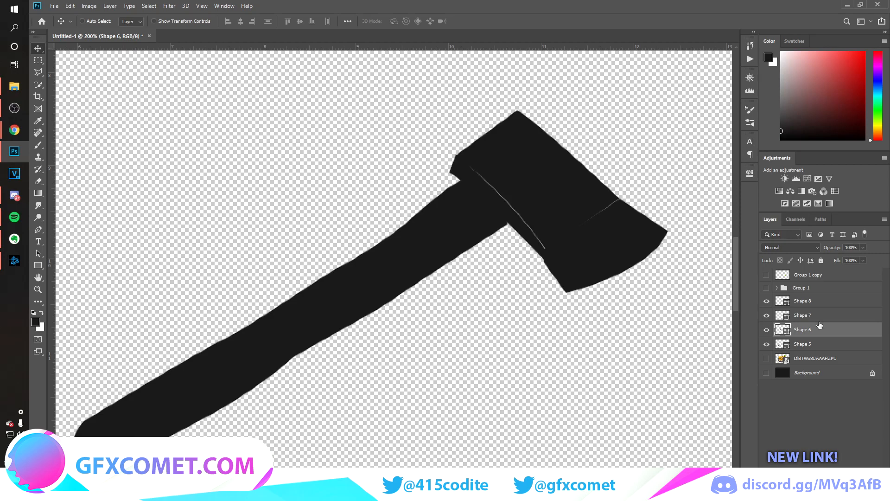
Nudge the narrow strip, handle and blade shapes slightly to close the gaps between the axe pieces
{"action": "left_click", "coordinate": [818, 317]}
{"action": "key", "text": "Right"}
{"action": "key", "text": "Up"}
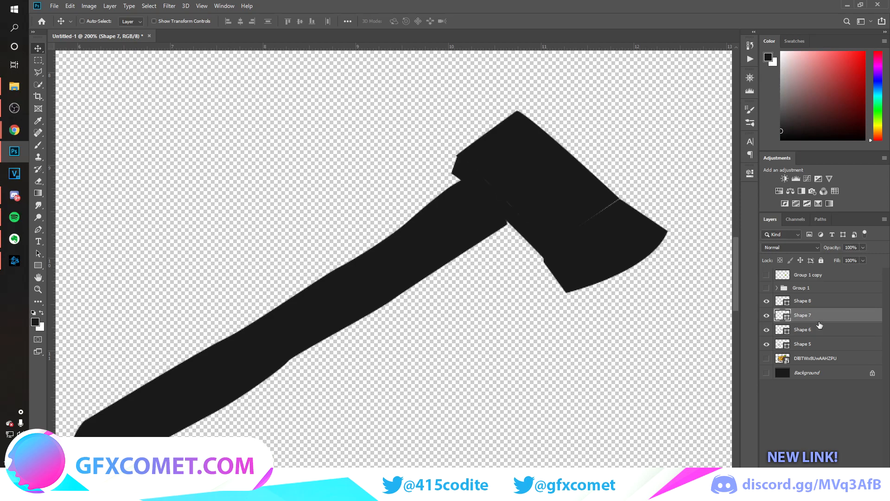
{"action": "double_click", "coordinate": [775, 304]}
{"action": "left_click", "coordinate": [861, 157]}
{"action": "left_click", "coordinate": [809, 344]}
{"action": "left_click", "coordinate": [807, 318]}
{"action": "left_click", "coordinate": [805, 302]}
Save the document as wood cutting sim.psd in the Thumbnails folder
{"action": "key", "text": "ctrl+s"}
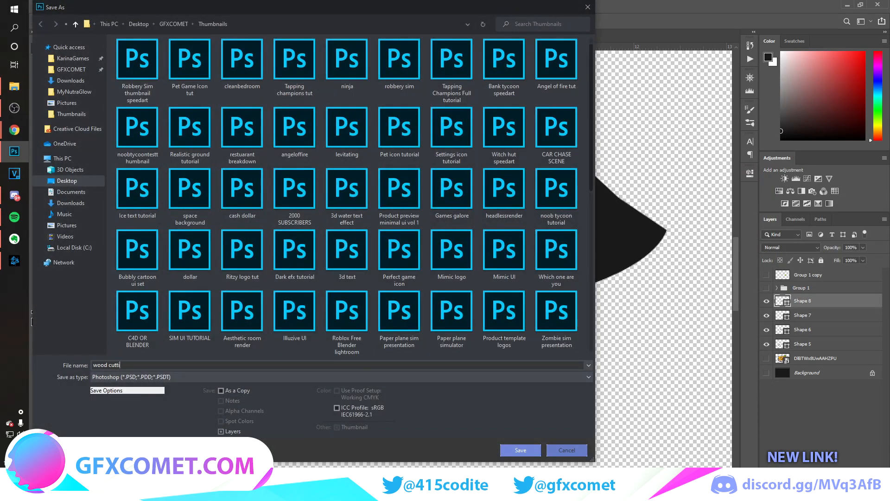
{"action": "left_click", "coordinate": [566, 448]}
Show the logo reference and recolor the handle shape with a tan sampled from the shaded edge of the logo's axe handle
{"action": "left_click", "coordinate": [809, 344]}
{"action": "left_click", "coordinate": [766, 358]}
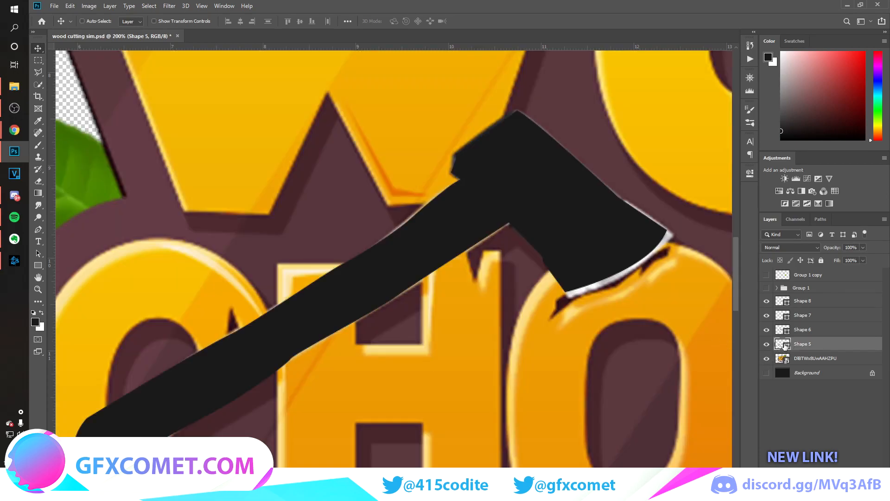
{"action": "double_click", "coordinate": [783, 344]}
{"action": "left_click", "coordinate": [433, 199]}
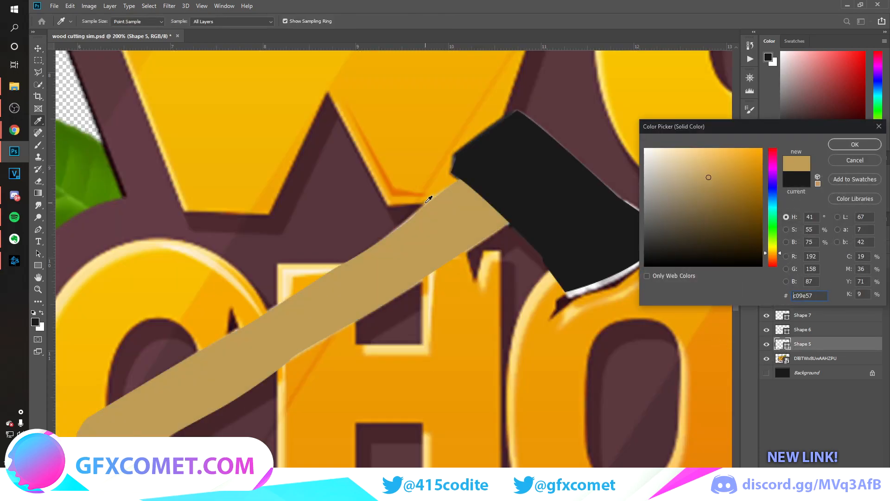
{"action": "left_click", "coordinate": [428, 201]}
{"action": "left_click", "coordinate": [855, 144]}
Hide all four axe shapes to reveal the logo reference, and sample the dark grey of its axe head with the Eyedropper
{"action": "left_click", "coordinate": [766, 358]}
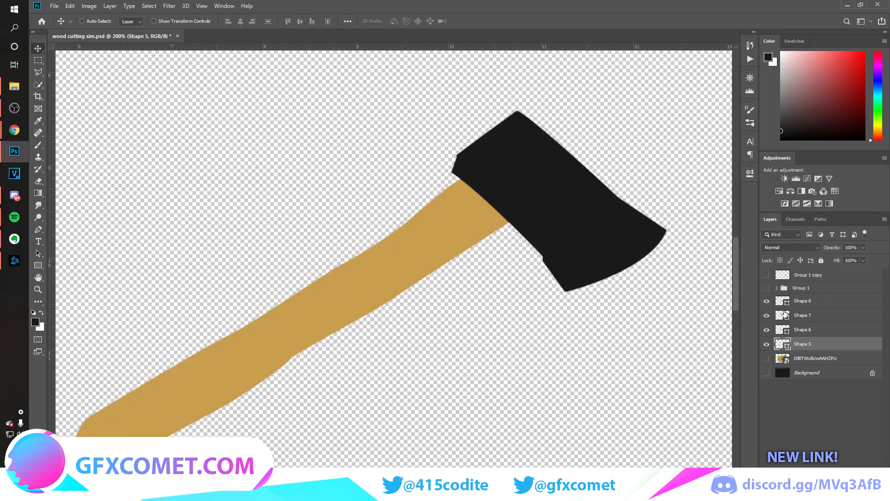
{"action": "left_click", "coordinate": [768, 345]}
{"action": "left_click", "coordinate": [768, 330]}
{"action": "left_click", "coordinate": [766, 302]}
{"action": "left_click", "coordinate": [766, 302]}
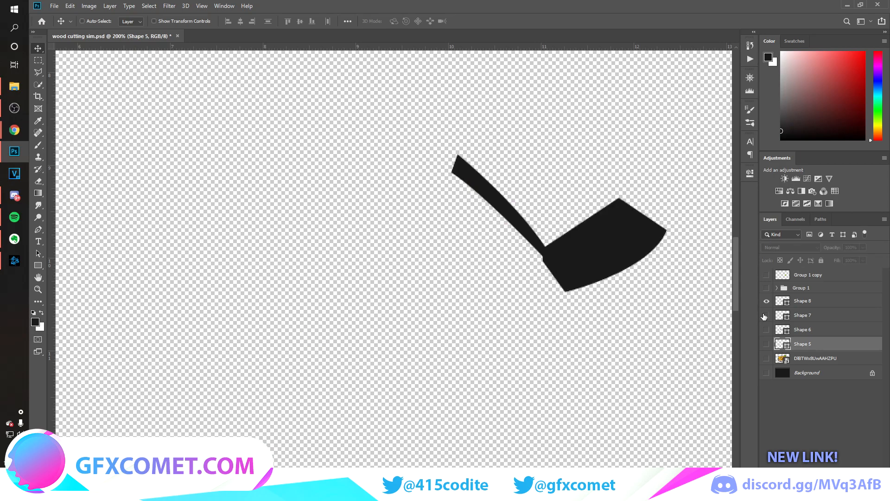
{"action": "left_click", "coordinate": [40, 122]}
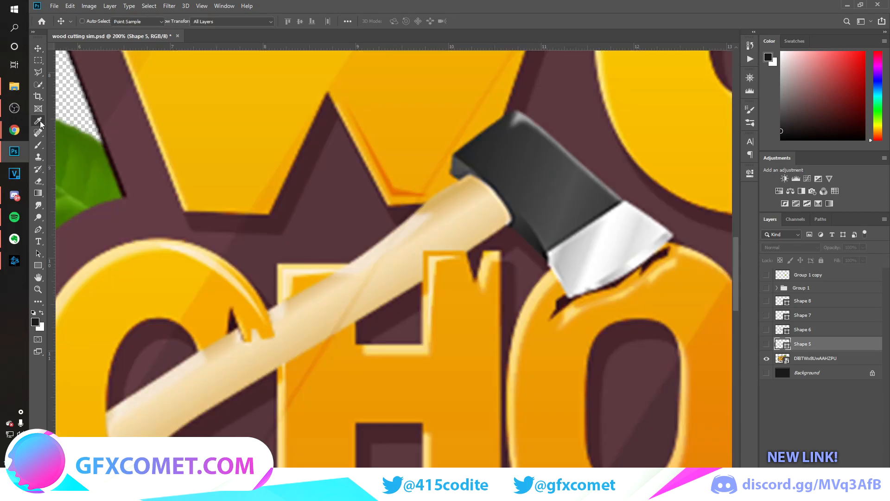
{"action": "left_click", "coordinate": [40, 122]}
{"action": "left_click", "coordinate": [501, 152]}
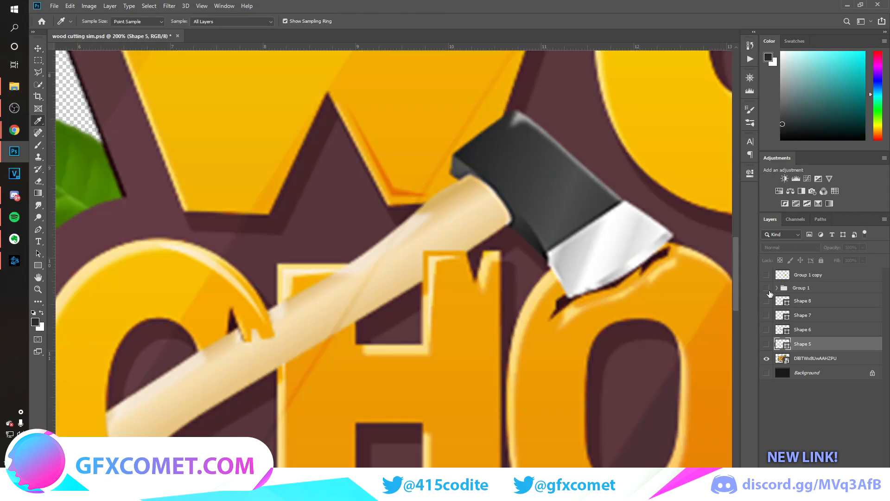
Hide the logo reference, show the three axe head shapes, and recolor the main head shape with the sampled dark grey #2d2e2e
{"action": "left_click", "coordinate": [766, 358]}
{"action": "left_click", "coordinate": [766, 315]}
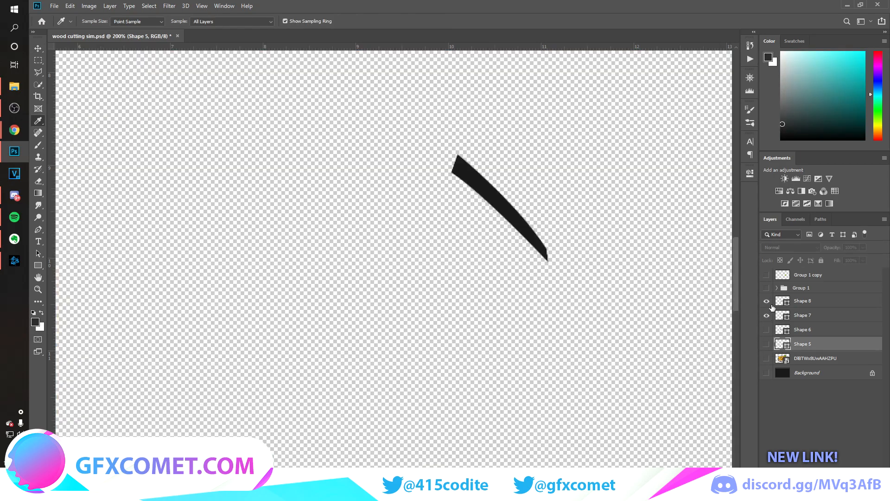
{"action": "left_click", "coordinate": [766, 301]}
{"action": "left_click", "coordinate": [766, 329]}
{"action": "double_click", "coordinate": [783, 329]}
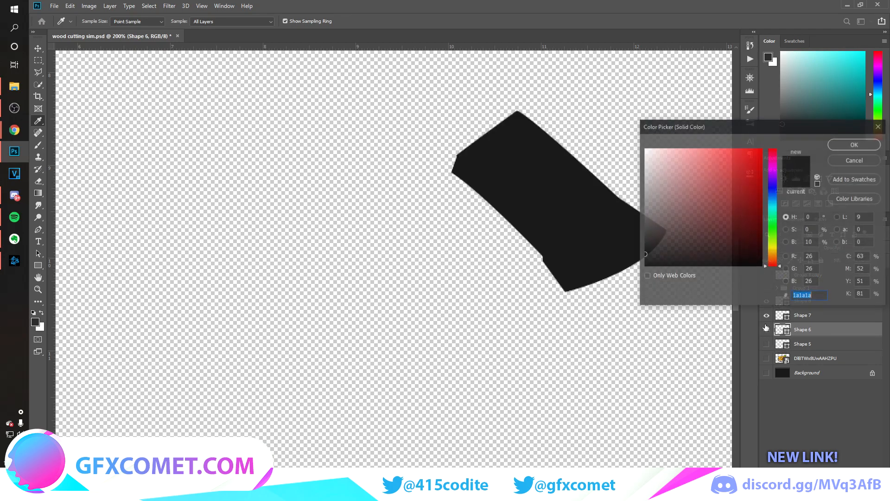
{"action": "left_click", "coordinate": [37, 319]}
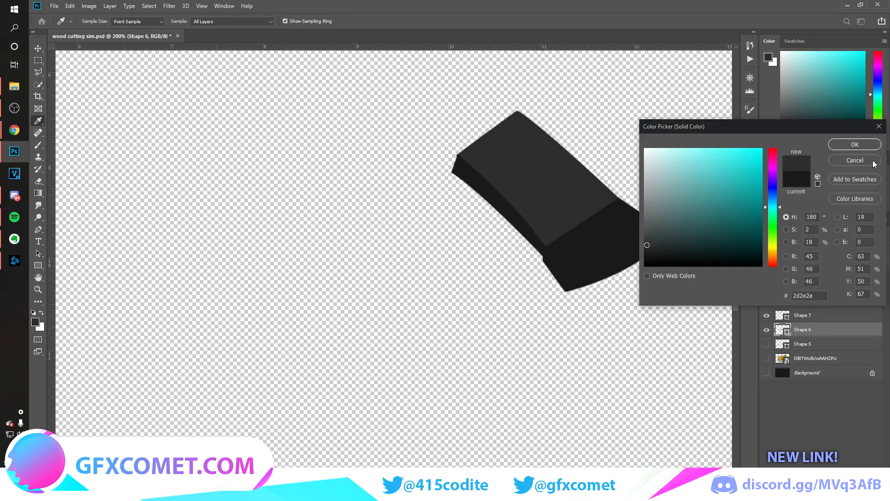
{"action": "left_click", "coordinate": [854, 144]}
Hide the head shapes, show the logo reference, and sample the darker grey along the underside of its axe head
{"action": "left_click", "coordinate": [766, 302]}
{"action": "left_click", "coordinate": [766, 331]}
{"action": "left_click", "coordinate": [766, 358]}
{"action": "left_click", "coordinate": [799, 359]}
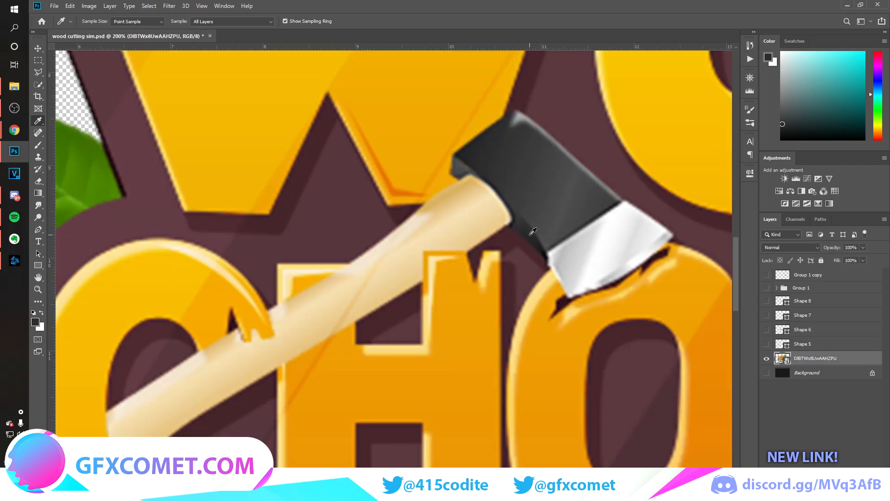
{"action": "left_click", "coordinate": [480, 175]}
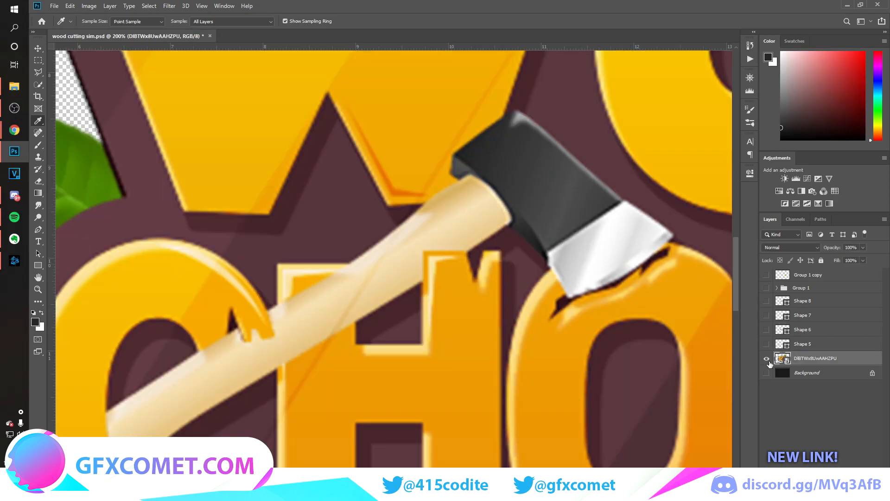
{"action": "left_click", "coordinate": [531, 242]}
{"action": "left_click", "coordinate": [533, 240]}
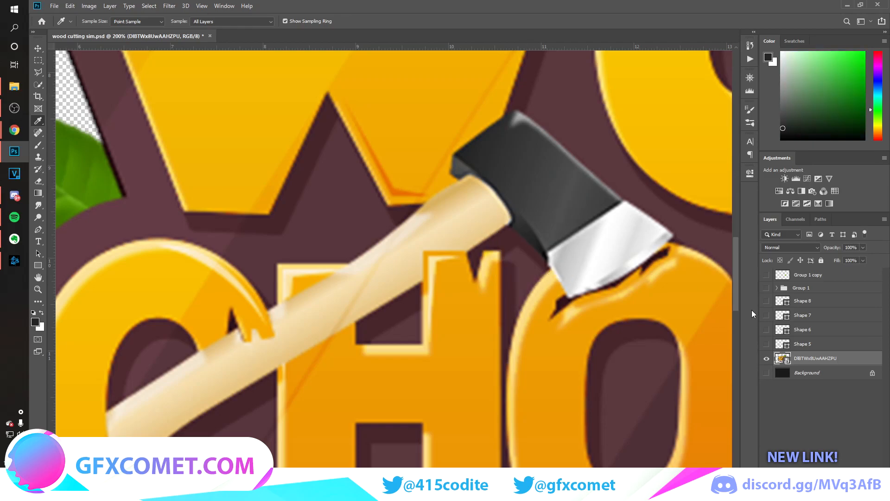
Hide the logo reference, show the head shapes, and recolor the narrow underside strip with the sampled darker grey #222322
{"action": "left_click", "coordinate": [766, 360]}
{"action": "left_click_drag", "start_coordinate": [766, 301], "coordinate": [790, 332]}
{"action": "double_click", "coordinate": [790, 332]}
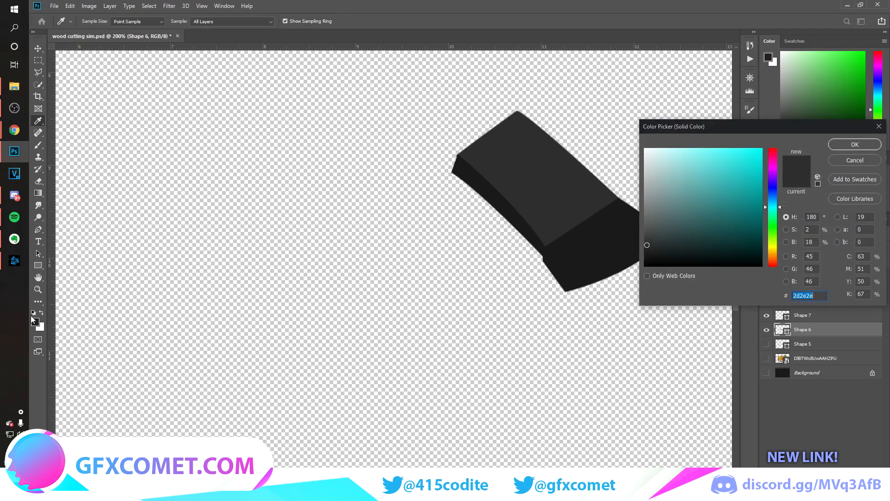
{"action": "left_click", "coordinate": [858, 161]}
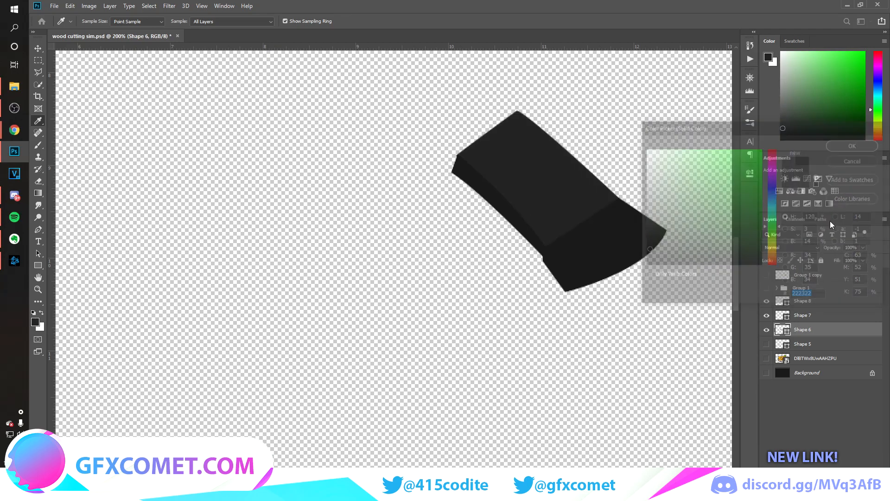
{"action": "double_click", "coordinate": [783, 315]}
{"action": "left_click", "coordinate": [44, 319]}
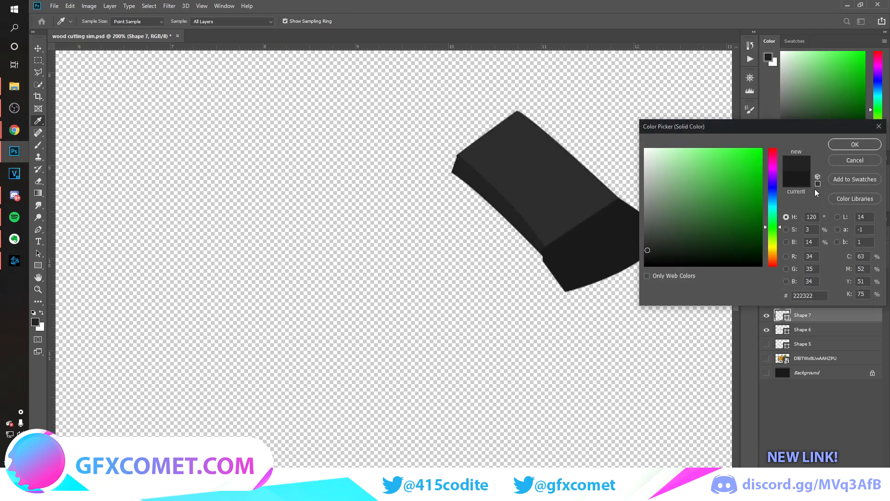
{"action": "left_click", "coordinate": [842, 146]}
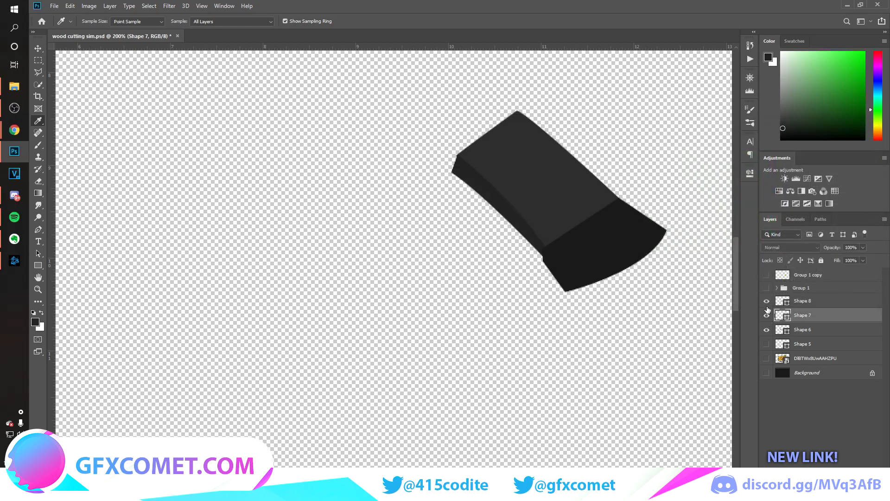
Show the logo reference and recolor the blade shape with light grey #d0cfcf sampled from the logo's blade
{"action": "left_click", "coordinate": [766, 357]}
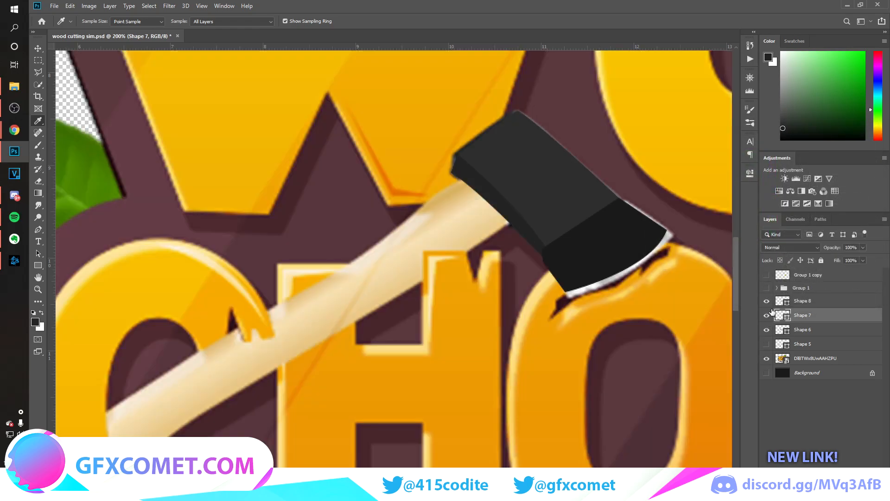
{"action": "left_click", "coordinate": [766, 301]}
{"action": "left_click", "coordinate": [766, 301]}
{"action": "left_click", "coordinate": [767, 300]}
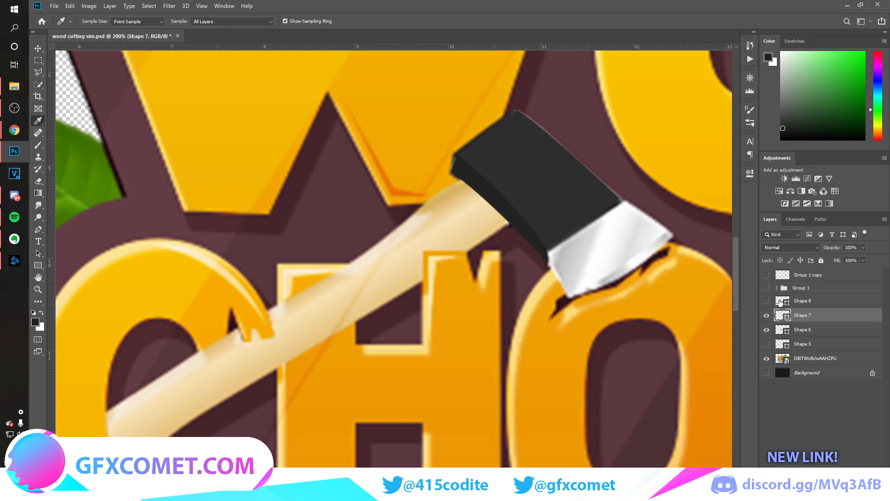
{"action": "double_click", "coordinate": [782, 300]}
{"action": "left_click", "coordinate": [604, 252]}
{"action": "left_click", "coordinate": [564, 246]}
{"action": "left_click", "coordinate": [577, 252]}
{"action": "left_click", "coordinate": [585, 250]}
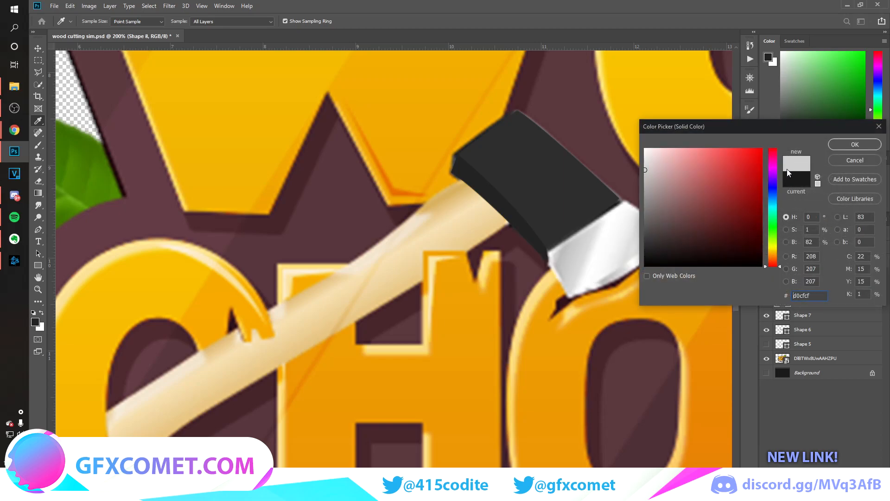
{"action": "left_click", "coordinate": [842, 146]}
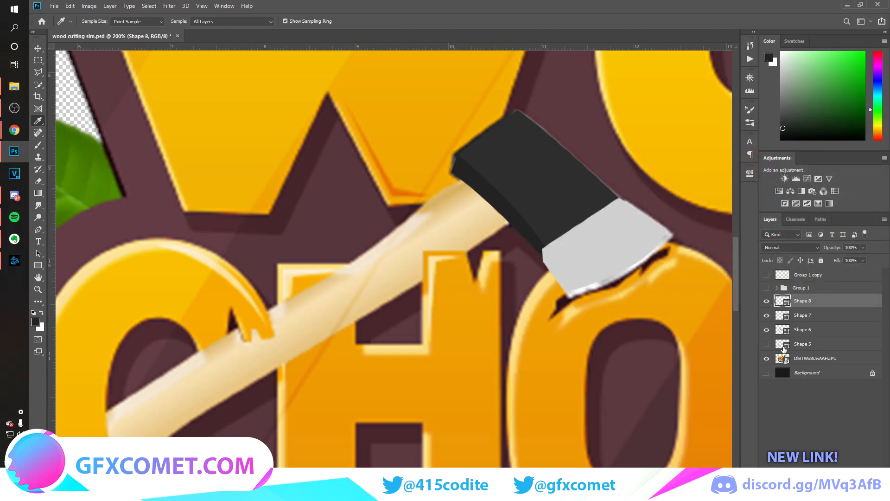
Show the handle, select all four axe shapes, and move the axe below the logo's axe for side-by-side comparison
{"action": "left_click", "coordinate": [767, 344]}
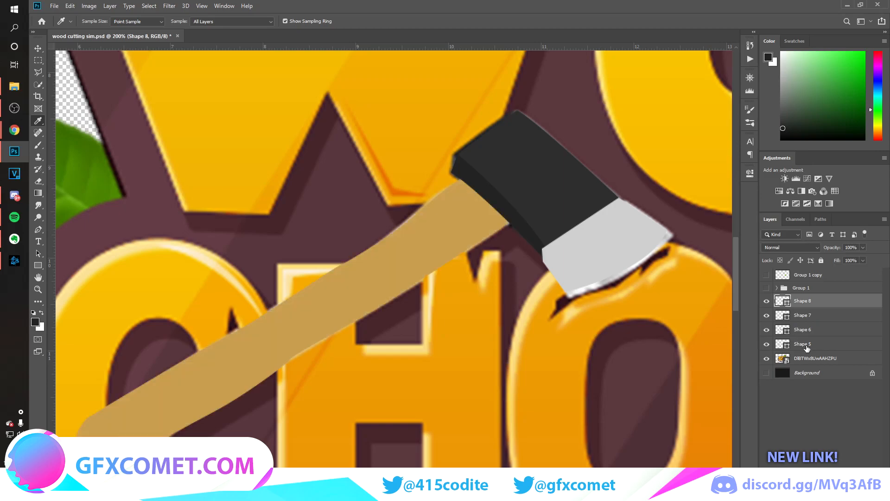
{"action": "left_click", "coordinate": [805, 346], "text": "shift"}
{"action": "key", "text": "v"}
{"action": "left_click_drag", "start_coordinate": [502, 222], "coordinate": [538, 374]}
{"action": "scroll", "coordinate": [609, 351], "scroll_direction": "down", "scroll_amount": 3}
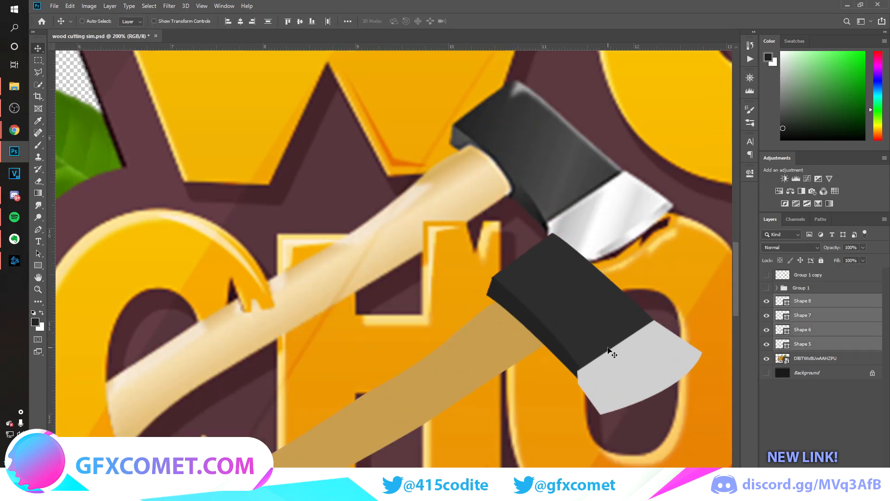
{"action": "left_click_drag", "start_coordinate": [569, 327], "coordinate": [515, 332]}
{"action": "scroll", "coordinate": [587, 329], "scroll_direction": "down", "scroll_amount": 2}
{"action": "scroll", "coordinate": [589, 333], "scroll_direction": "down", "scroll_amount": 1}
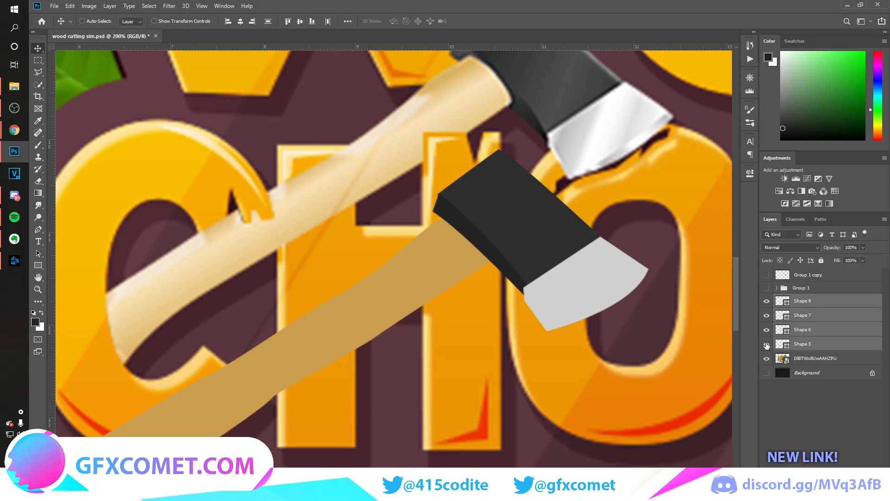
Recolor the handle shape with a lighter tan sampled from the middle of the logo's axe handle
{"action": "double_click", "coordinate": [782, 344]}
{"action": "left_click", "coordinate": [265, 216]}
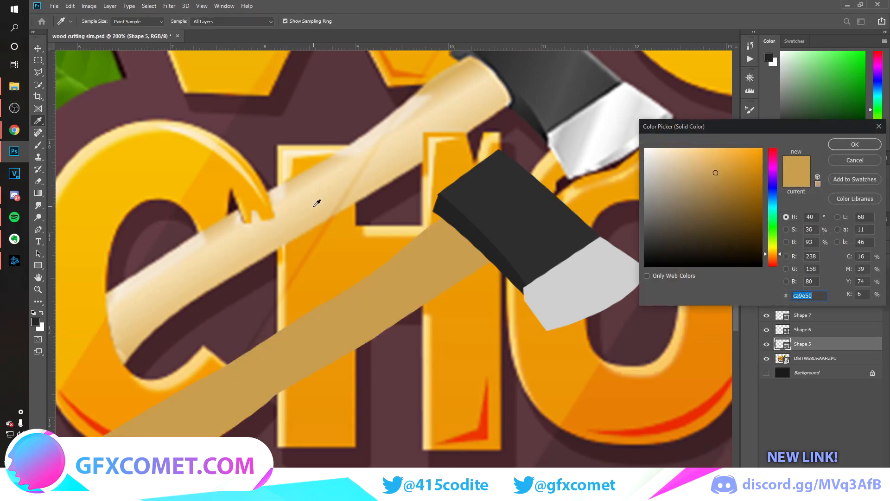
{"action": "left_click", "coordinate": [855, 145]}
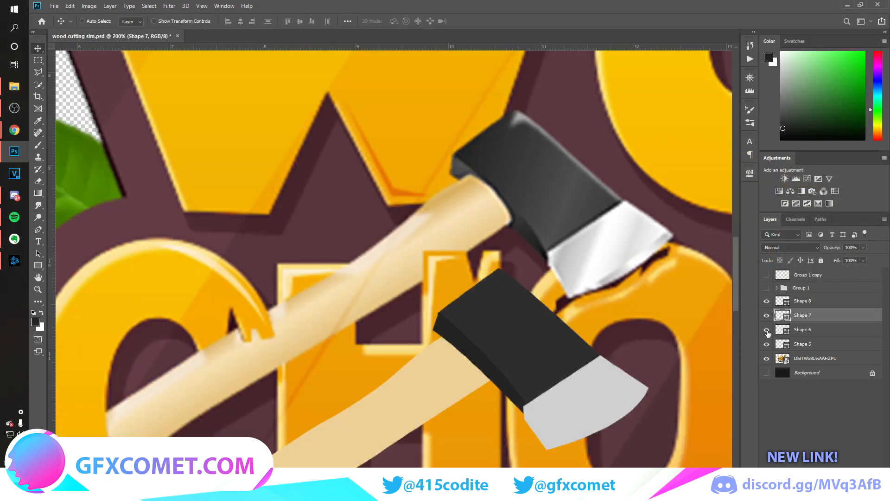
Add a new layer above the main axe head shape and clip it to that shape
{"action": "double_click", "coordinate": [766, 330]}
{"action": "left_click", "coordinate": [802, 330]}
{"action": "key", "text": "ctrl+shift+alt+n"}
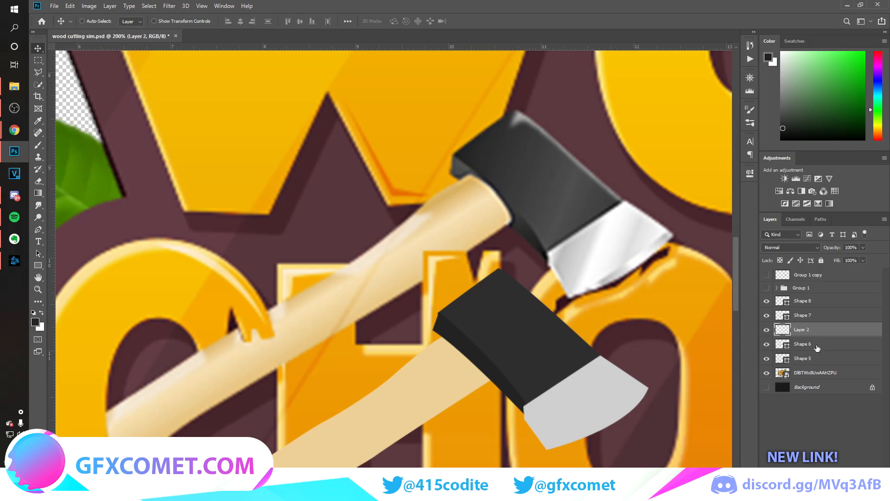
{"action": "left_click", "coordinate": [809, 337], "text": "alt"}
{"action": "key", "text": "b"}
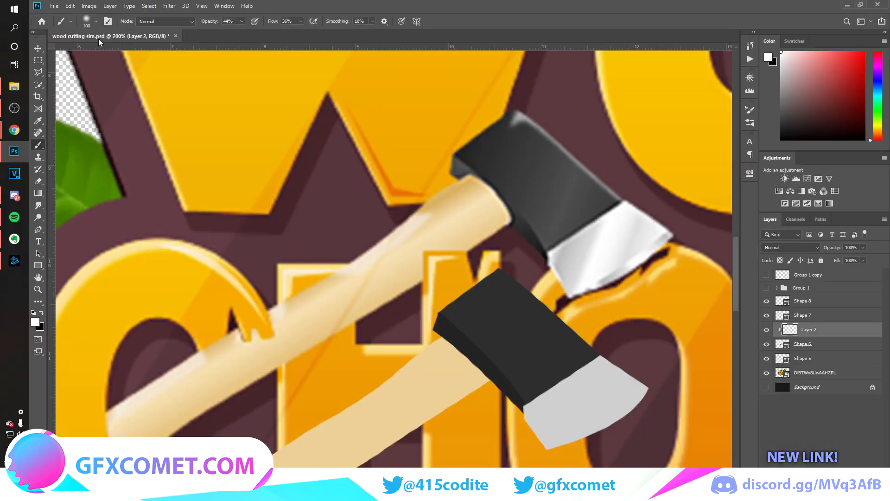
Paint a soft white highlight on the clipped layer across the main axe head with a low-opacity soft round brush
{"action": "left_click", "coordinate": [94, 22]}
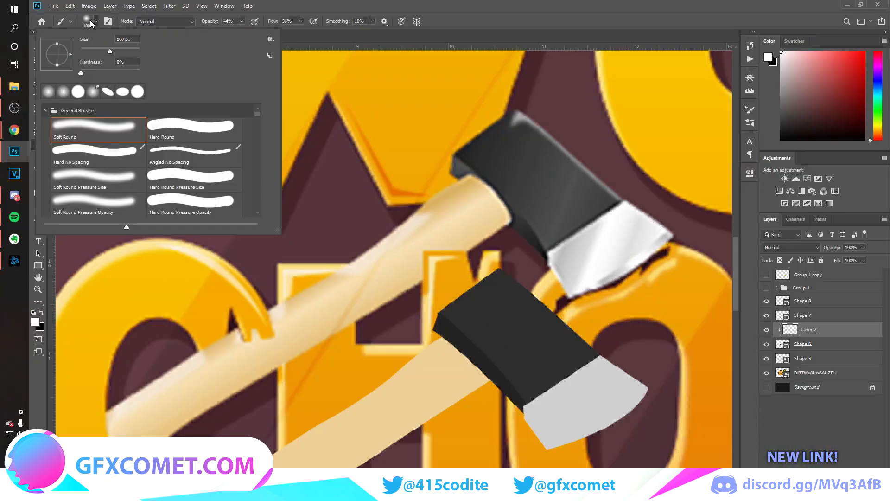
{"action": "left_click", "coordinate": [91, 22]}
{"action": "left_click", "coordinate": [236, 22]}
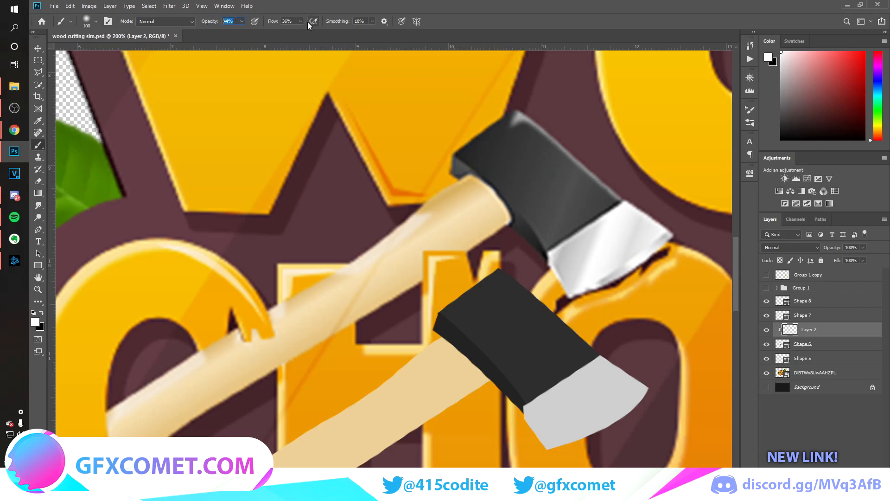
{"action": "left_click_drag", "start_coordinate": [577, 328], "coordinate": [540, 409]}
{"action": "key", "text": "ctrl+z"}
{"action": "key", "text": "ctrl+shift+z"}
Toggle the highlight layer to compare the main axe head with and without it
{"action": "key", "text": "v"}
{"action": "left_click", "coordinate": [767, 330]}
{"action": "left_click", "coordinate": [767, 329]}
{"action": "left_click", "coordinate": [768, 329]}
{"action": "left_click", "coordinate": [768, 329]}
{"action": "left_click", "coordinate": [768, 329]}
{"action": "left_click", "coordinate": [768, 330]}
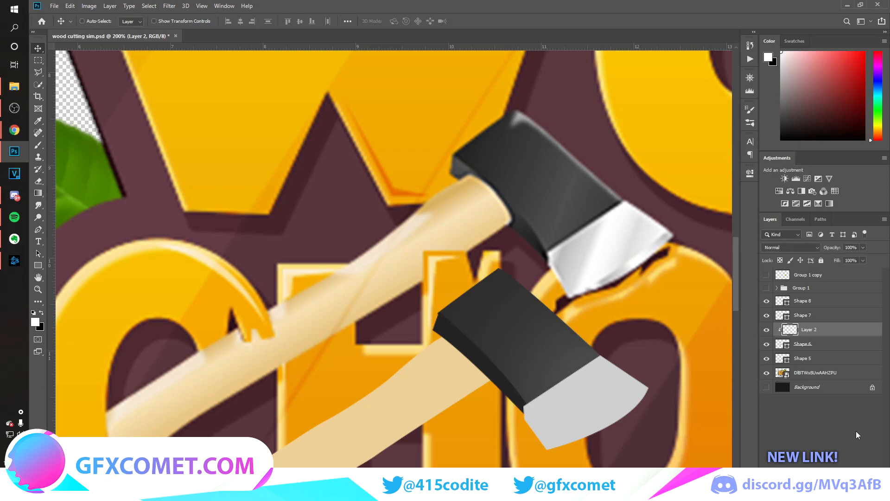
Add a new layer above the narrow underside strip and clip it to that shape
{"action": "left_click", "coordinate": [767, 318]}
{"action": "left_click", "coordinate": [766, 318]}
{"action": "left_click", "coordinate": [814, 319]}
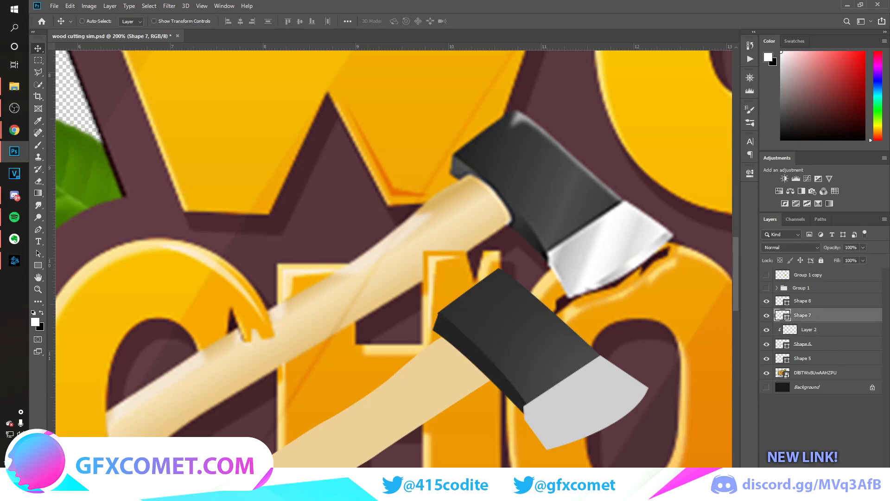
{"action": "key", "text": "ctrl+shift+alt+n"}
{"action": "key", "text": "ctrl+alt+g"}
Paint a soft white highlight on the underside strip with a 150 px brush and set the layer's opacity to 71%
{"action": "key", "text": "b"}
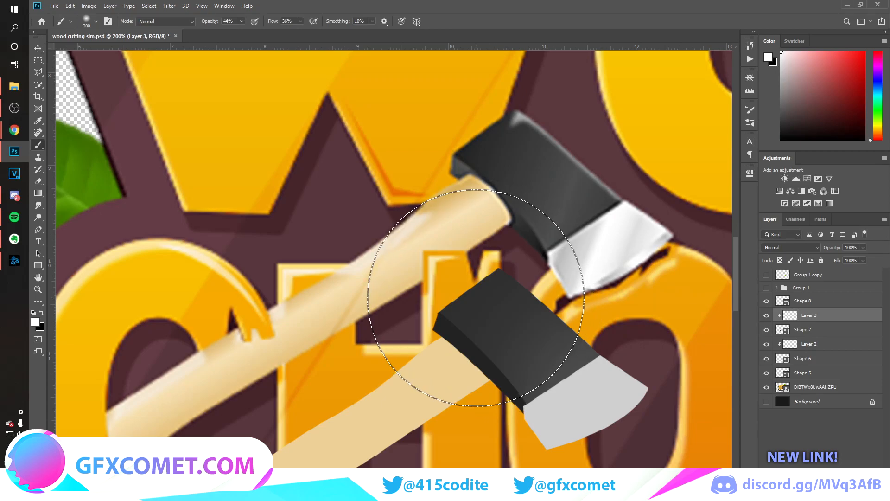
{"action": "key", "text": "bracketleft"}
{"action": "key", "text": "bracketleft"}
{"action": "key", "text": "bracketleft"}
{"action": "key", "text": "bracketleft"}
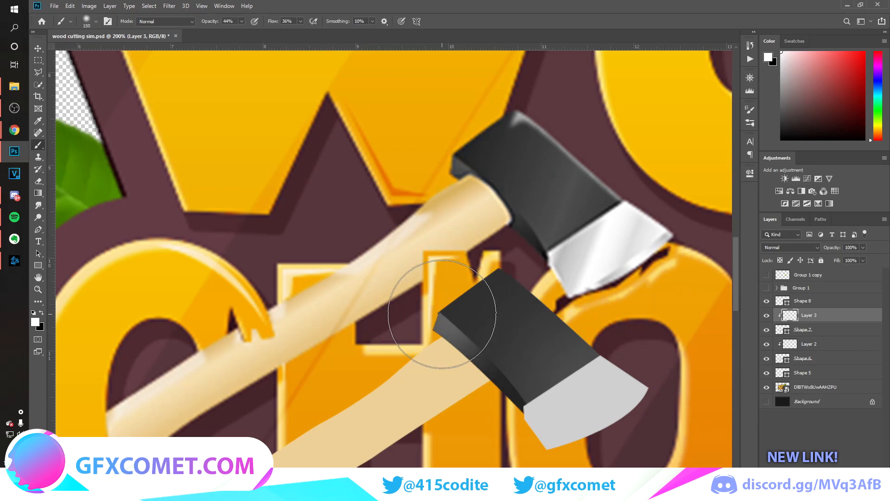
{"action": "key", "text": "v"}
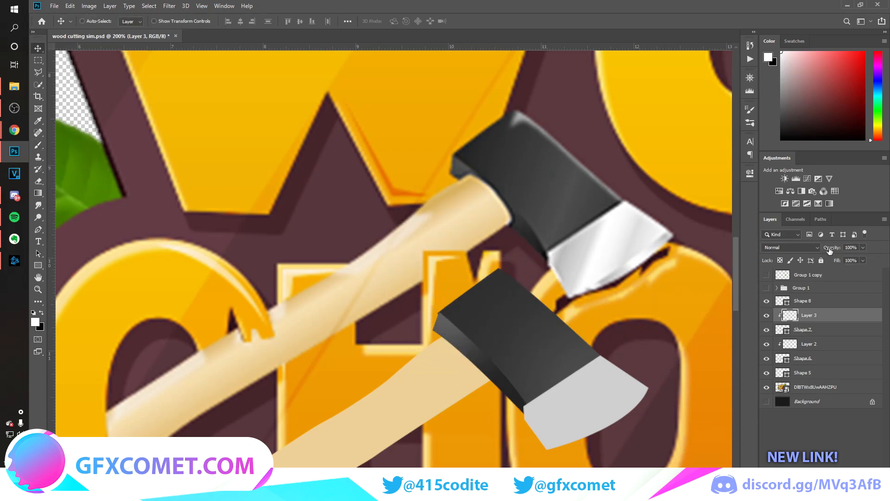
{"action": "left_click_drag", "start_coordinate": [835, 248], "coordinate": [819, 250]}
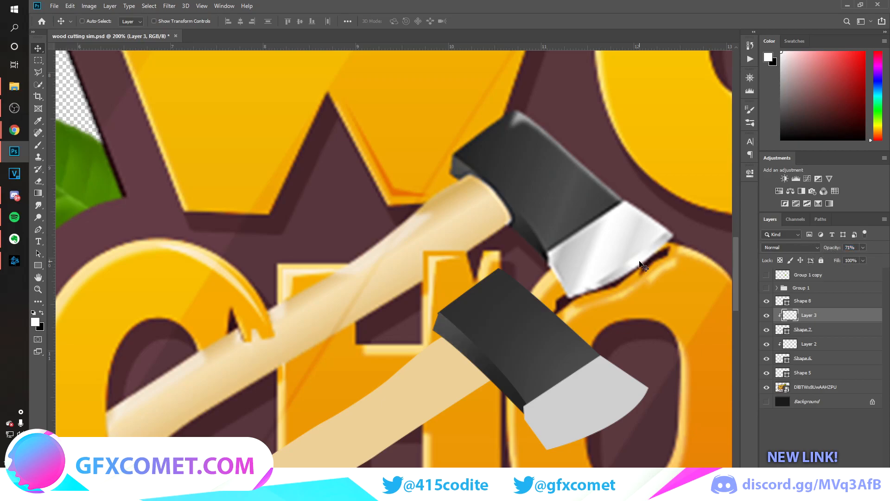
Add a new layer above the blade shape and clip it to the blade
{"action": "left_click", "coordinate": [767, 303]}
{"action": "left_click", "coordinate": [767, 303]}
{"action": "left_click", "coordinate": [804, 301]}
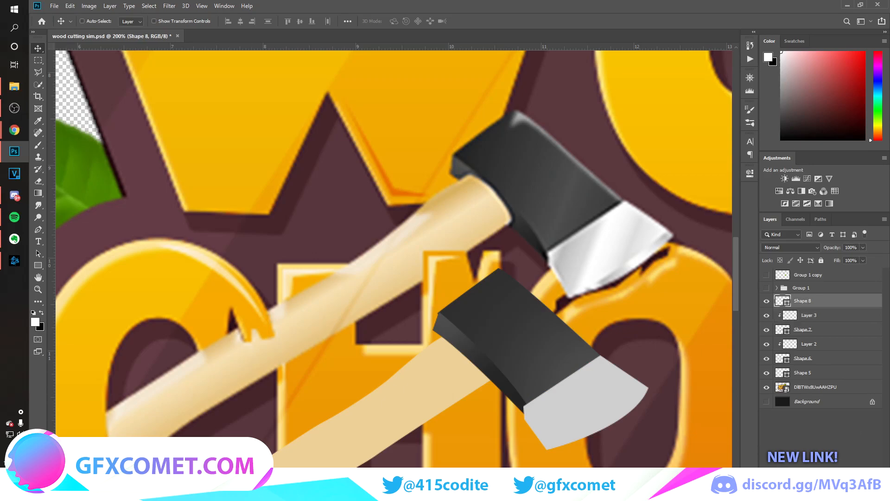
{"action": "left_click", "coordinate": [847, 495]}
{"action": "left_click", "coordinate": [832, 307], "text": "alt"}
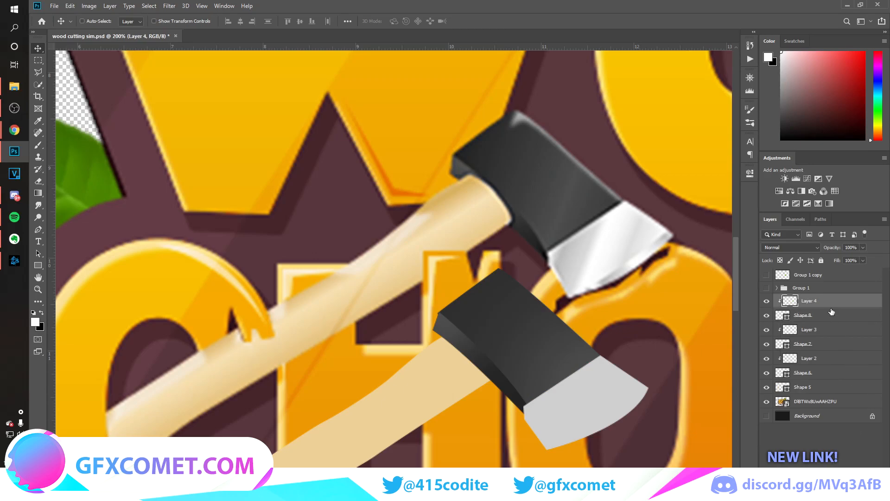
Paint a soft white highlight over the blade and slightly lower that layer's opacity
{"action": "key", "text": "b"}
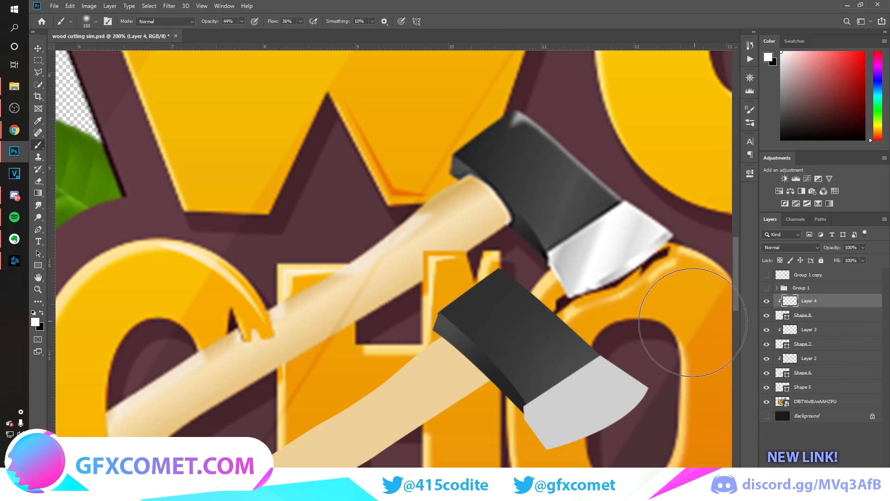
{"action": "mouse_move", "coordinate": [599, 408]}
{"action": "left_mouse_down"}
{"action": "mouse_move", "coordinate": [649, 361]}
{"action": "mouse_move", "coordinate": [636, 387]}
{"action": "left_mouse_up"}
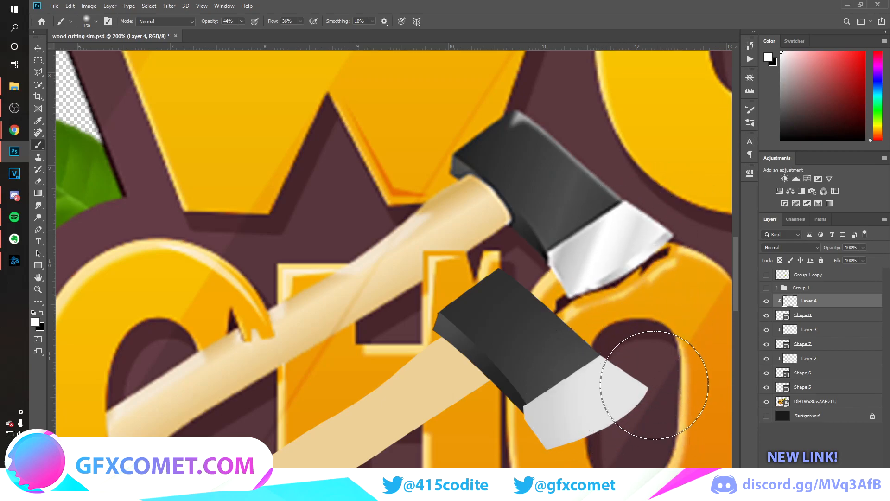
{"action": "key", "text": "v"}
{"action": "left_click_drag", "start_coordinate": [836, 250], "coordinate": [821, 249]}
Draw a thin clipped shape with the Pen tool along the edge where the blade meets the dark axe head
{"action": "key", "text": "p"}
{"action": "key", "text": "ctrl+shift+alt+n"}
{"action": "left_click", "coordinate": [603, 356]}
{"action": "left_click", "coordinate": [528, 409]}
{"action": "left_click", "coordinate": [529, 417]}
{"action": "left_click", "coordinate": [540, 442]}
{"action": "left_click_drag", "start_coordinate": [520, 399], "coordinate": [528, 386]}
{"action": "left_click", "coordinate": [603, 356]}
Accept the fill color of the thin blade edge strip and lower the strip's opacity
{"action": "key", "text": "v"}
{"action": "double_click", "coordinate": [791, 301]}
{"action": "left_click", "coordinate": [865, 144]}
{"action": "left_click_drag", "start_coordinate": [833, 247], "coordinate": [812, 248]}
{"action": "key", "text": "Return"}
Draw a clipped shape with the Pen tool along the curved cutting edge of the blade
{"action": "key", "text": "p"}
{"action": "key", "text": "ctrl+shift+alt+n"}
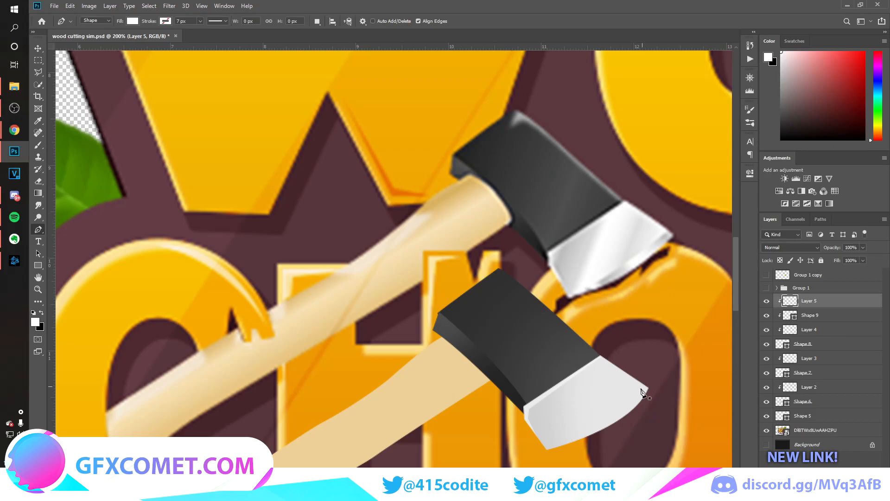
{"action": "left_click", "coordinate": [642, 381]}
{"action": "left_click_drag", "start_coordinate": [546, 449], "coordinate": [489, 466]}
{"action": "left_click", "coordinate": [546, 449], "text": "alt"}
{"action": "left_click", "coordinate": [608, 462]}
{"action": "left_click", "coordinate": [664, 423]}
{"action": "left_click", "coordinate": [642, 381]}
Fill the cutting-edge shape with light gray #d6d5d5 and add a new clipped layer above it
{"action": "key", "text": "v"}
{"action": "double_click", "coordinate": [789, 301]}
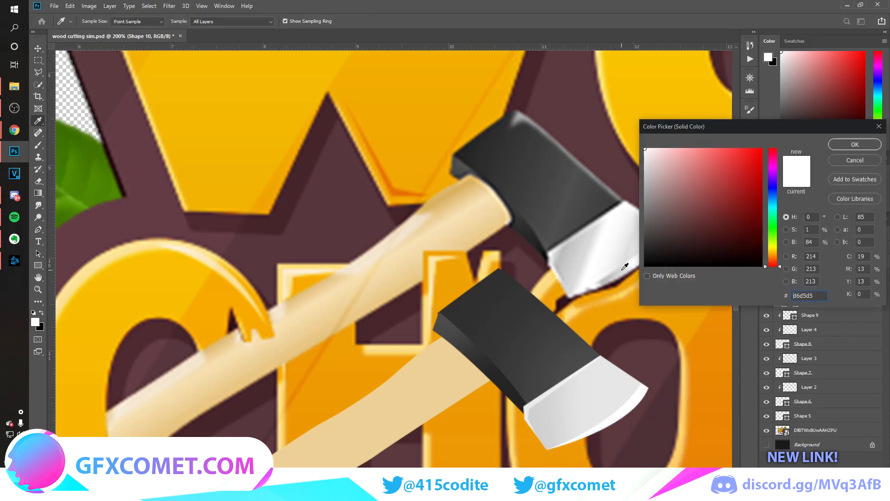
{"action": "left_click", "coordinate": [861, 150]}
{"action": "key", "text": "ctrl+shift+alt+n"}
{"action": "key", "text": "b"}
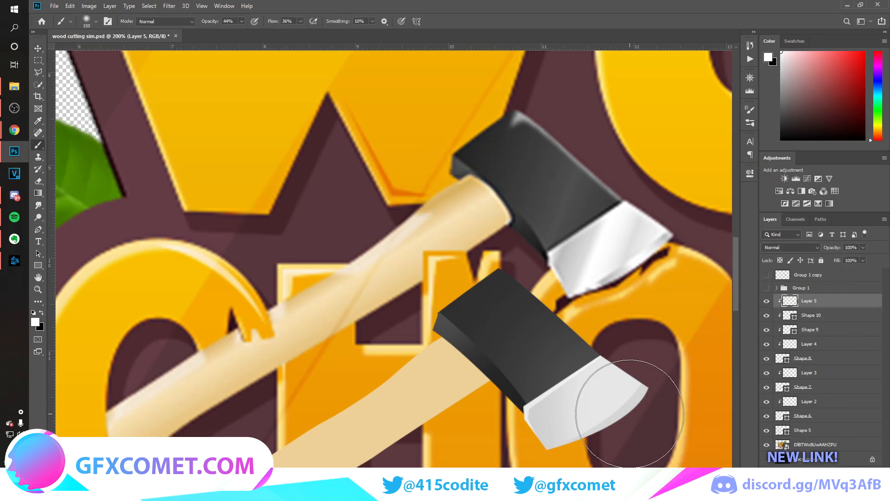
Add another new layer and move it down to sit directly above the blade shape, clipped to it
{"action": "key", "text": "ctrl+shift+alt+n"}
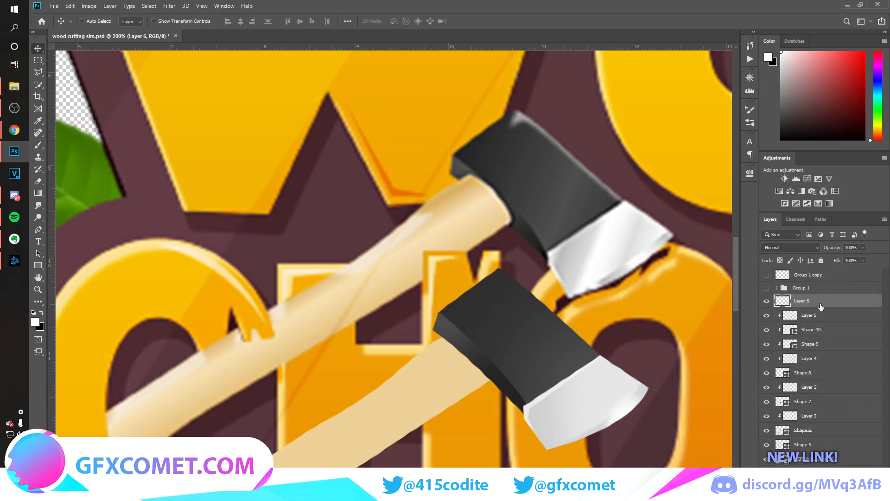
{"action": "key", "text": "ctrl+bracketleft"}
{"action": "key", "text": "ctrl+bracketleft"}
{"action": "key", "text": "ctrl+bracketleft"}
{"action": "key", "text": "ctrl+bracketleft"}
Paint vertical white shine bands across the blade on the new layer, using a different brush tip and a changed brush opacity
{"action": "key", "text": "bracketright"}
{"action": "key", "text": "bracketright"}
{"action": "key", "text": "bracketright"}
{"action": "key", "text": "bracketright"}
{"action": "key", "text": "ctrl+z"}
{"action": "left_click_drag", "start_coordinate": [208, 21], "coordinate": [227, 21]}
{"action": "left_click", "coordinate": [96, 21]}
{"action": "left_click", "coordinate": [108, 68]}
{"action": "left_click", "coordinate": [582, 343]}
{"action": "key", "text": "bracketleft"}
{"action": "key", "text": "bracketleft"}
{"action": "key", "text": "bracketleft"}
{"action": "left_click_drag", "start_coordinate": [576, 429], "coordinate": [584, 368]}
Rotate the painted shine bands to a diagonal and set their layer's blend mode to Overlay
{"action": "key", "text": "v"}
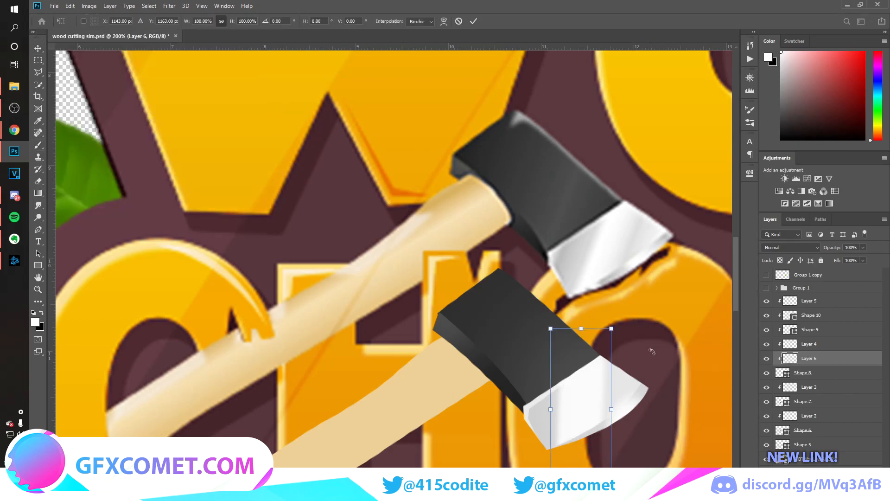
{"action": "left_click", "coordinate": [791, 247]}
{"action": "left_click", "coordinate": [788, 306]}
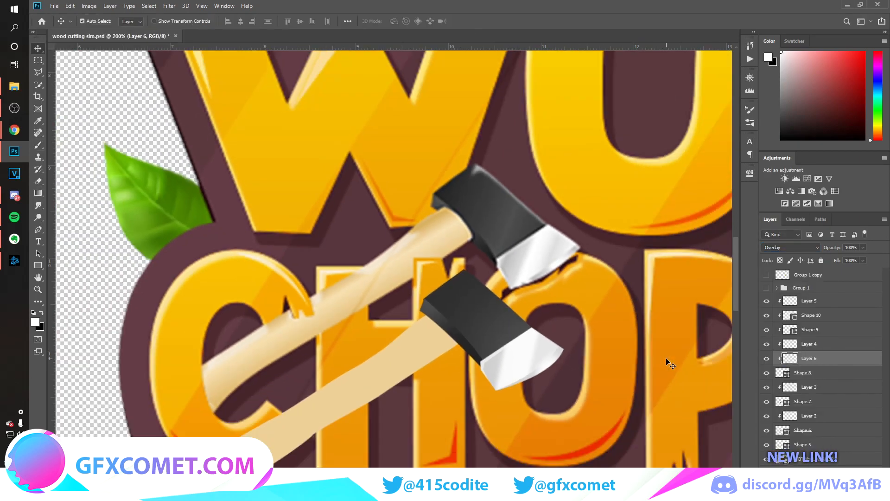
Hide the reference logo image and group all of the axe's layers
{"action": "key", "text": "ctrl+minus"}
{"action": "key", "text": "ctrl+minus"}
{"action": "key", "text": "ctrl+minus"}
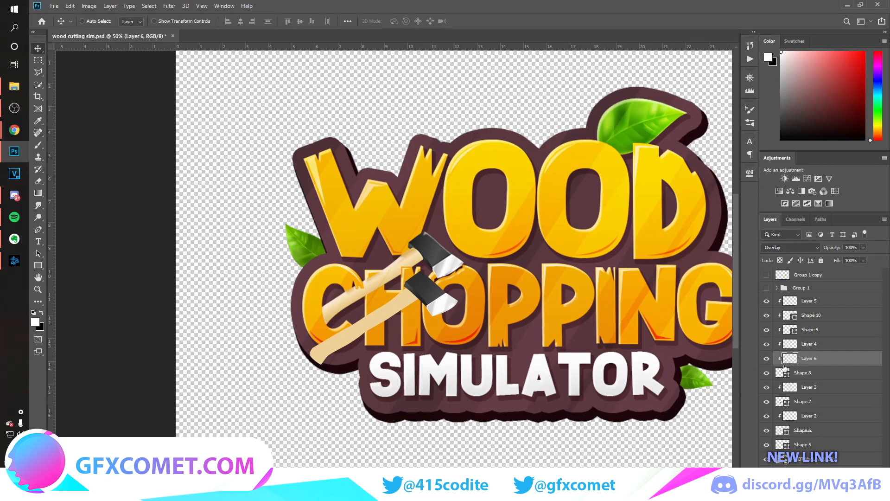
{"action": "left_click", "coordinate": [766, 457], "text": "alt"}
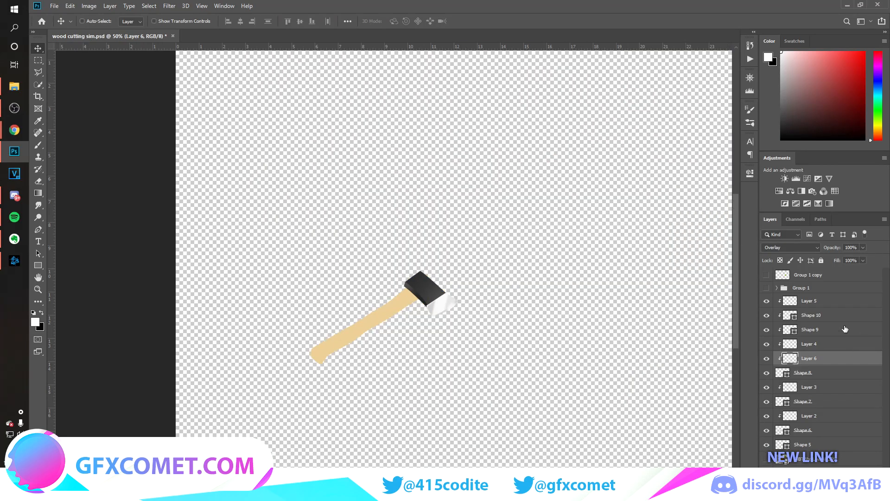
{"action": "left_click", "coordinate": [819, 302]}
{"action": "left_click", "coordinate": [821, 449], "text": "shift"}
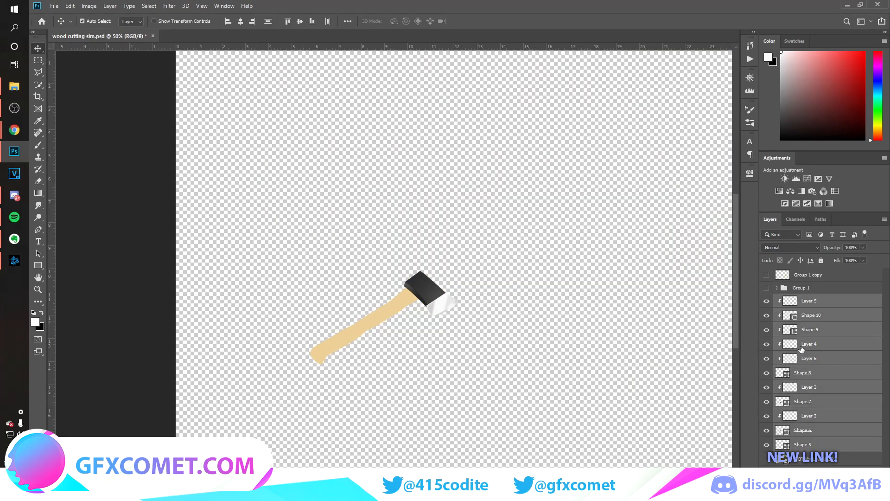
{"action": "key", "text": "ctrl+g"}
Duplicate the axe group, hide the original, and merge the copy into one layer at the top of the stack
{"action": "key", "text": "ctrl+j"}
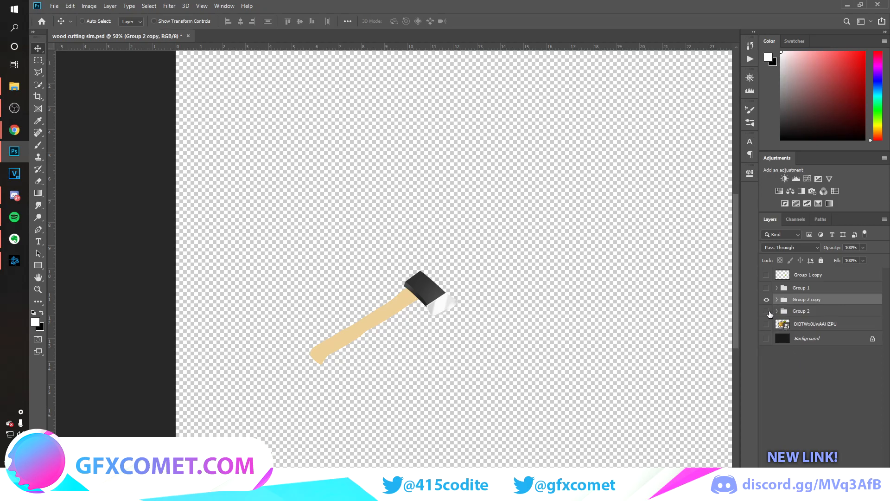
{"action": "key", "text": "ctrl+e"}
{"action": "left_click_drag", "start_coordinate": [815, 303], "coordinate": [820, 270]}
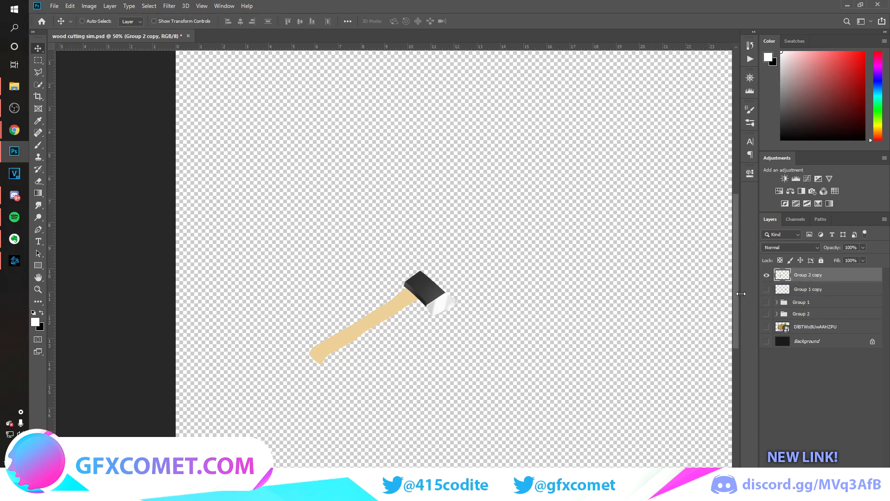
Hide the merged axe and show the reference logo over the dark Background layer
{"action": "left_click", "coordinate": [767, 277]}
{"action": "left_click", "coordinate": [766, 327]}
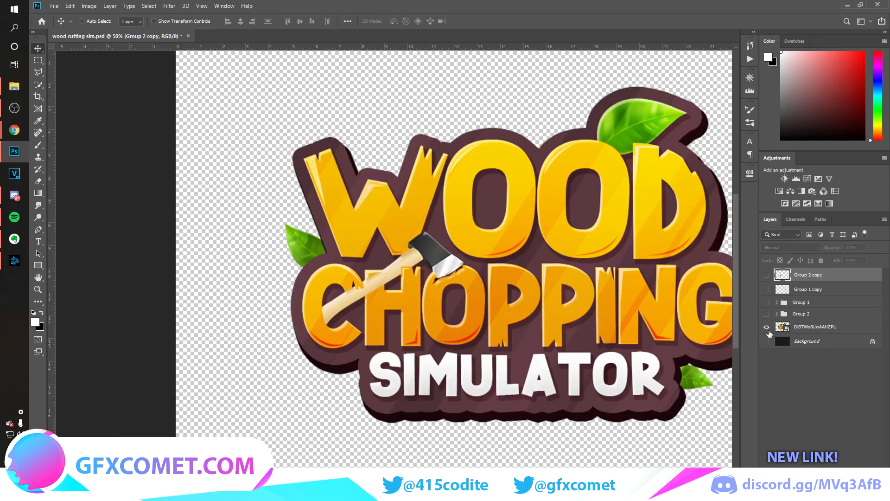
{"action": "left_click", "coordinate": [766, 342]}
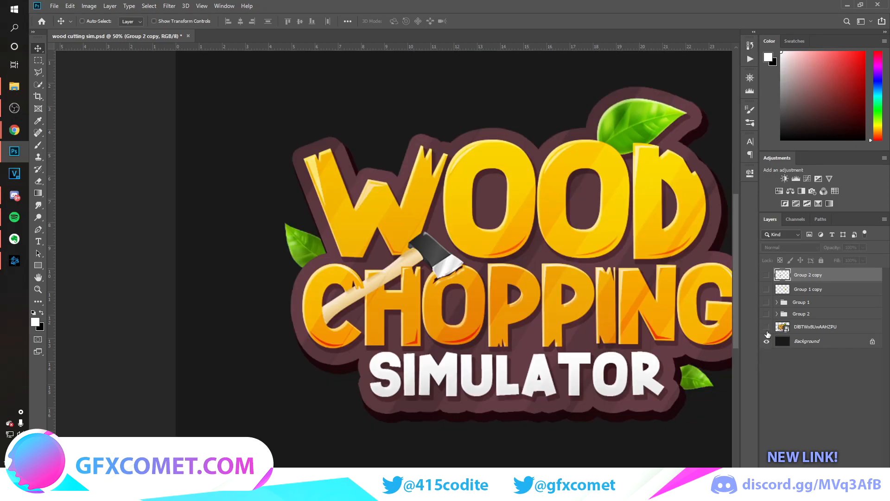
Preview the merged axe and leaf layers separately against the dark background with the reference logo temporarily hidden
{"action": "left_click", "coordinate": [766, 327]}
{"action": "left_click", "coordinate": [766, 275]}
{"action": "left_click", "coordinate": [766, 275]}
{"action": "left_click", "coordinate": [766, 289]}
{"action": "left_click", "coordinate": [766, 289]}
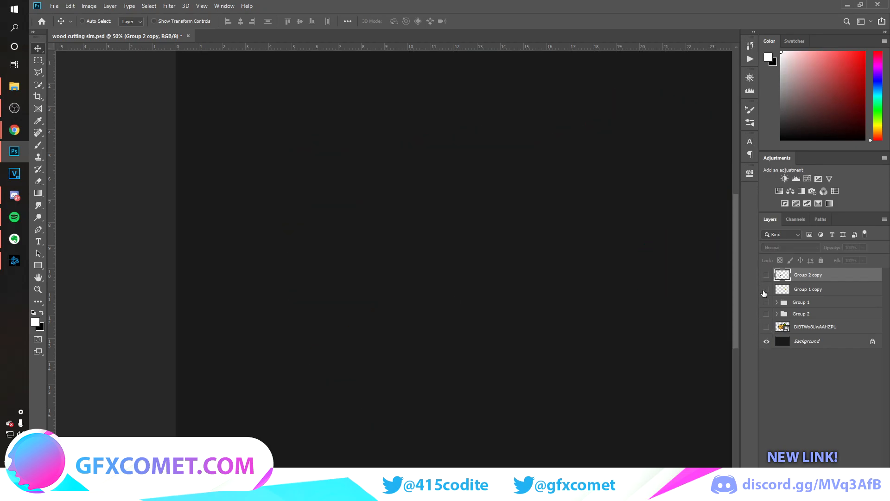
{"action": "key", "text": "ctrl+minus"}
{"action": "left_click", "coordinate": [766, 327]}
Add a white WOOD text layer above all other layers and scale it up across the CHOPPING line
{"action": "left_click", "coordinate": [812, 329]}
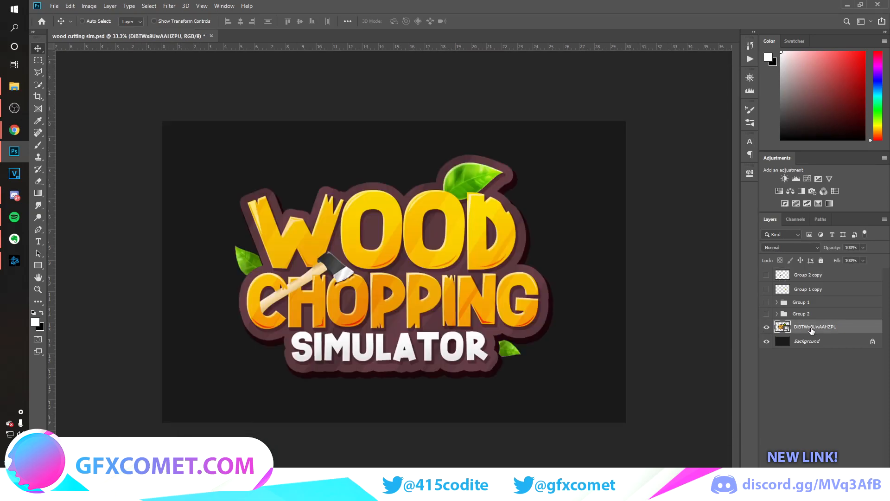
{"action": "key", "text": "ctrl+plus"}
{"action": "left_click", "coordinate": [809, 275]}
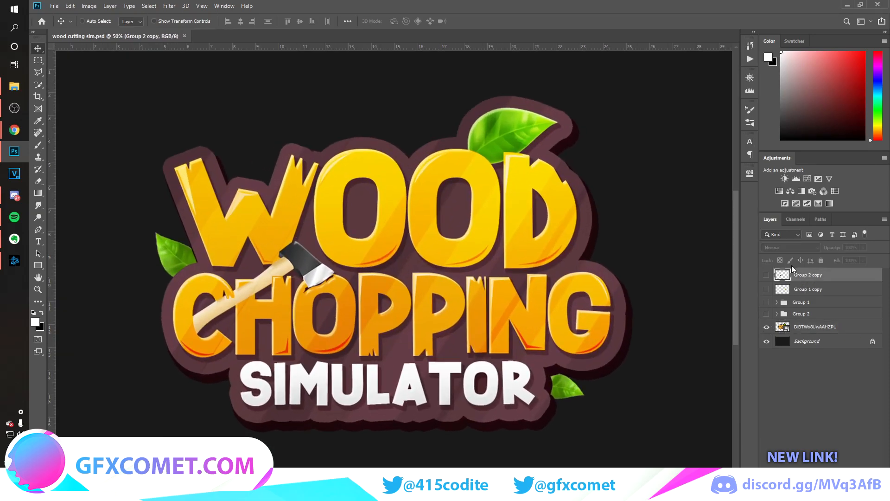
{"action": "key", "text": "t"}
{"action": "left_click", "coordinate": [320, 328]}
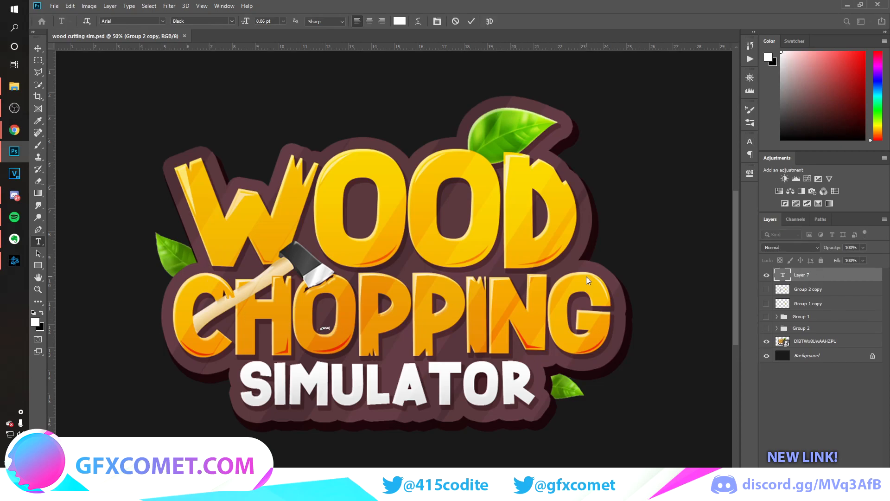
{"action": "left_click", "coordinate": [40, 48]}
{"action": "key", "text": "ctrl+t"}
{"action": "left_click_drag", "start_coordinate": [340, 327], "coordinate": [524, 277]}
{"action": "key", "text": "Return"}
Change the font of the WOOD text to Starlight Personal Regular
{"action": "key", "text": "t"}
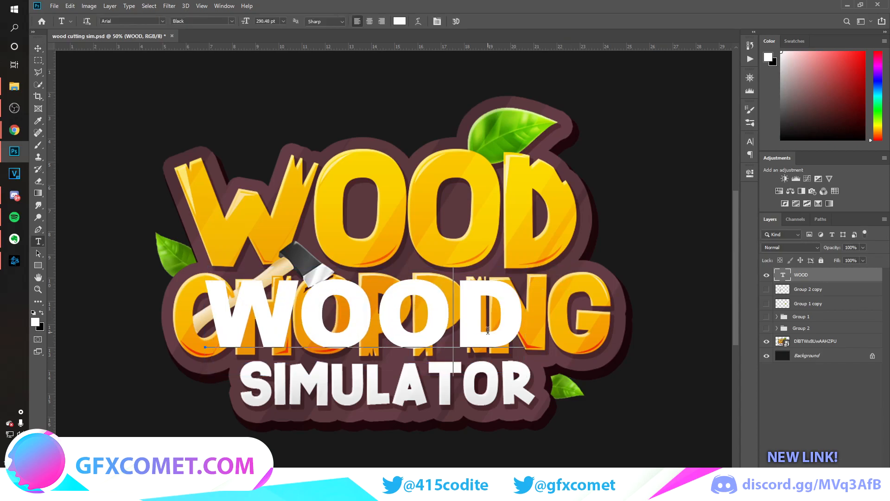
{"action": "left_click", "coordinate": [361, 313]}
{"action": "key", "text": "ctrl+a"}
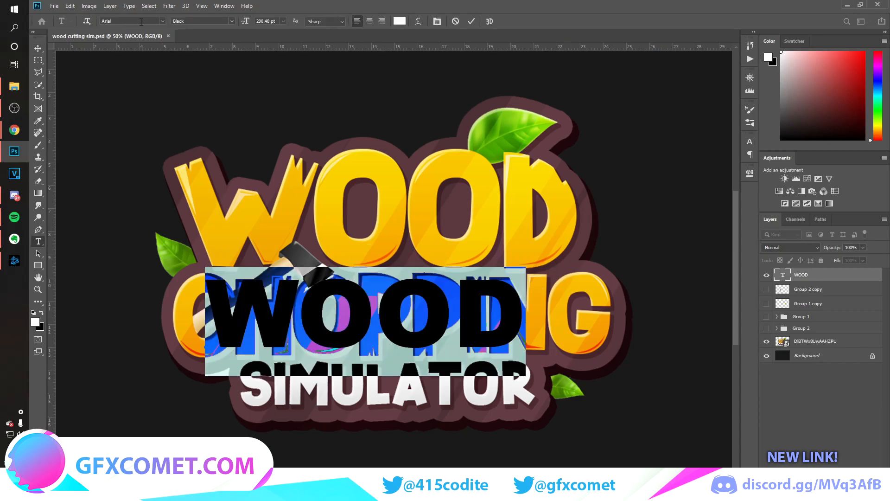
{"action": "left_click", "coordinate": [162, 21]}
{"action": "type", "text": "starlight"}
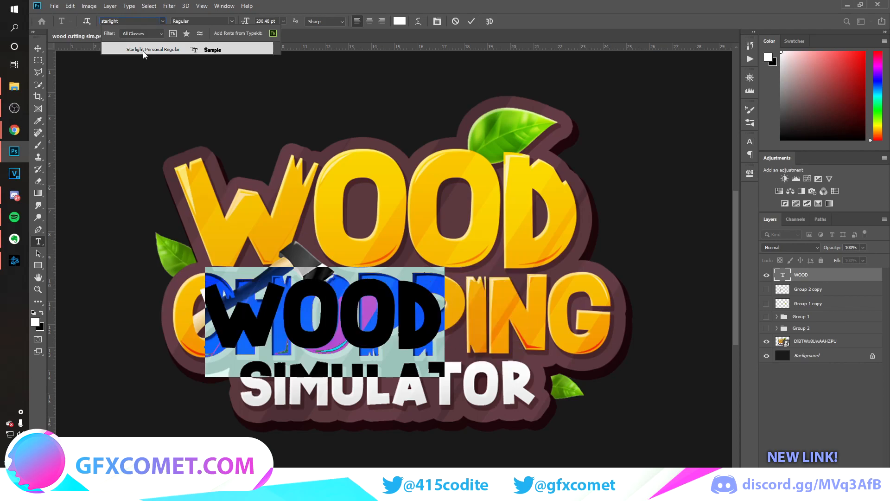
{"action": "left_click", "coordinate": [142, 50]}
{"action": "left_click", "coordinate": [41, 50]}
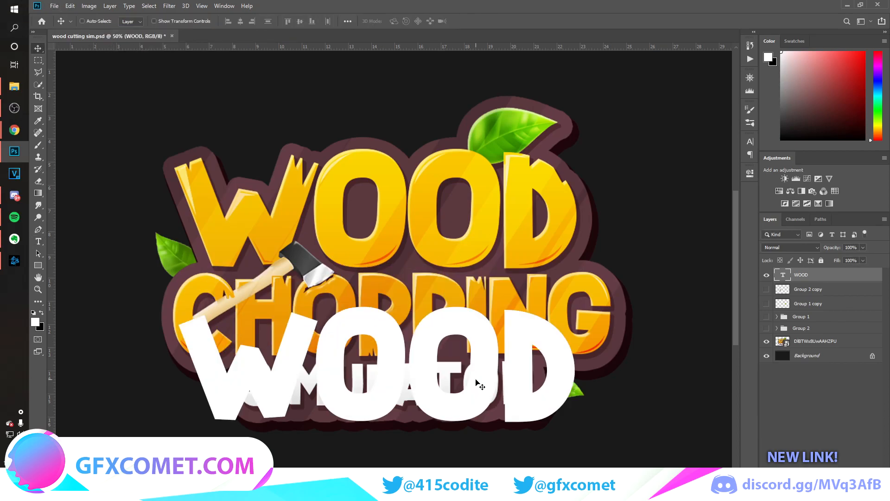
Recolor the WOOD text with the golden yellow sampled from the reference logo's letters
{"action": "left_click", "coordinate": [39, 241]}
{"action": "left_click", "coordinate": [403, 354]}
{"action": "key", "text": "ctrl+a"}
{"action": "left_click", "coordinate": [399, 21]}
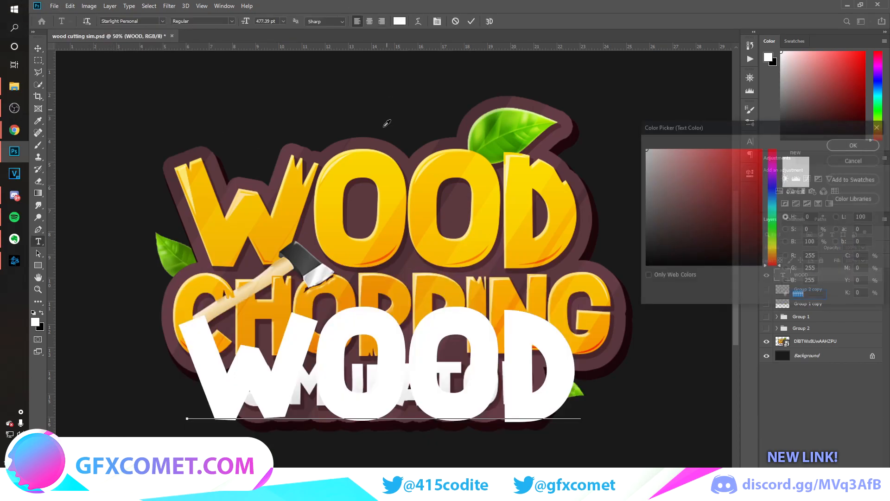
{"action": "left_click", "coordinate": [345, 194]}
{"action": "left_click", "coordinate": [848, 146]}
{"action": "left_click", "coordinate": [844, 277]}
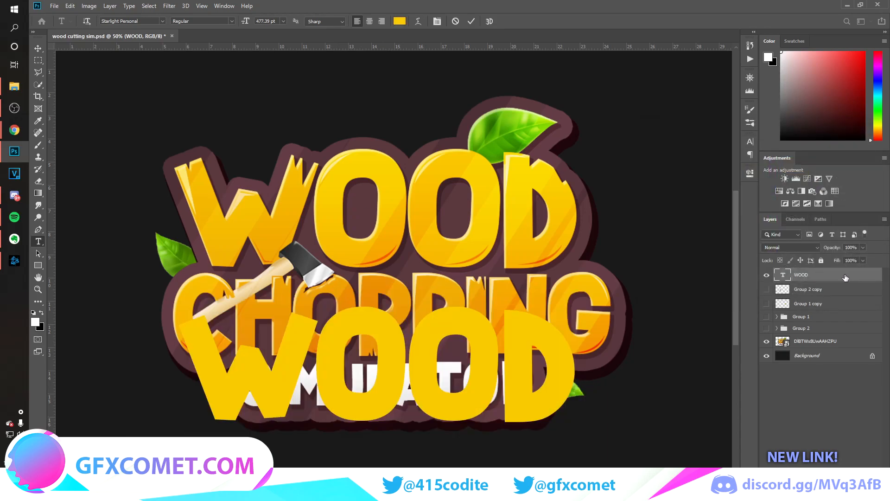
{"action": "key", "text": "v"}
{"action": "mouse_move", "coordinate": [464, 360]}
{"action": "left_mouse_down"}
{"action": "mouse_move", "coordinate": [455, 291]}
{"action": "mouse_move", "coordinate": [463, 360]}
{"action": "left_mouse_up"}
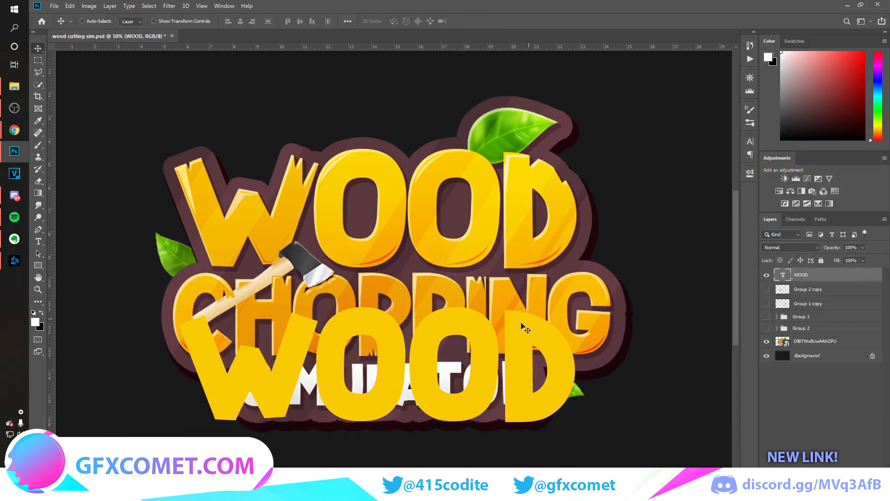
Add a layer above the text and draw a white Pen highlight on the outer corner of the W's first arm
{"action": "left_click", "coordinate": [38, 230]}
{"action": "key", "text": "ctrl+shift+alt+n"}
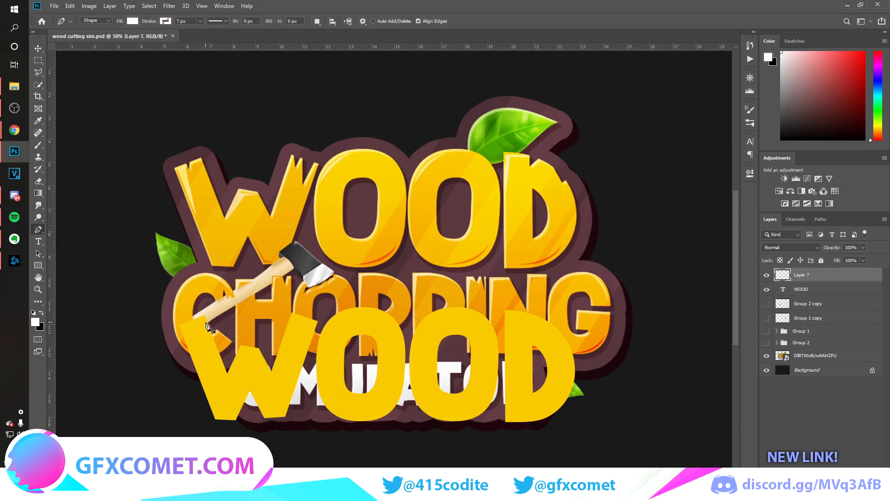
{"action": "left_click", "coordinate": [825, 294]}
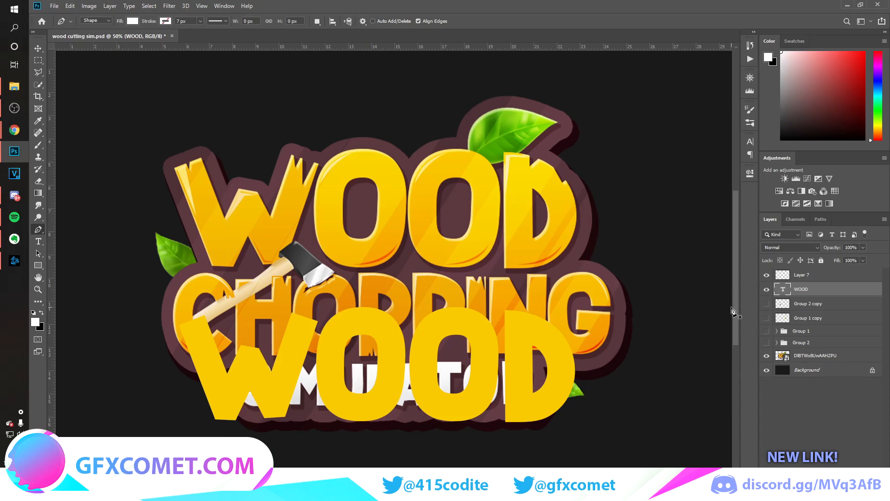
{"action": "left_click", "coordinate": [802, 277]}
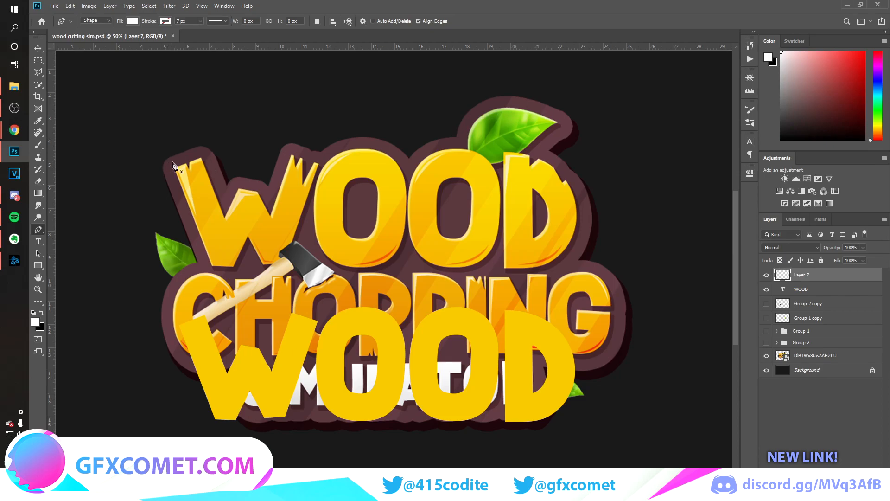
{"action": "left_click", "coordinate": [203, 319]}
{"action": "left_click", "coordinate": [184, 327]}
{"action": "left_click", "coordinate": [197, 361]}
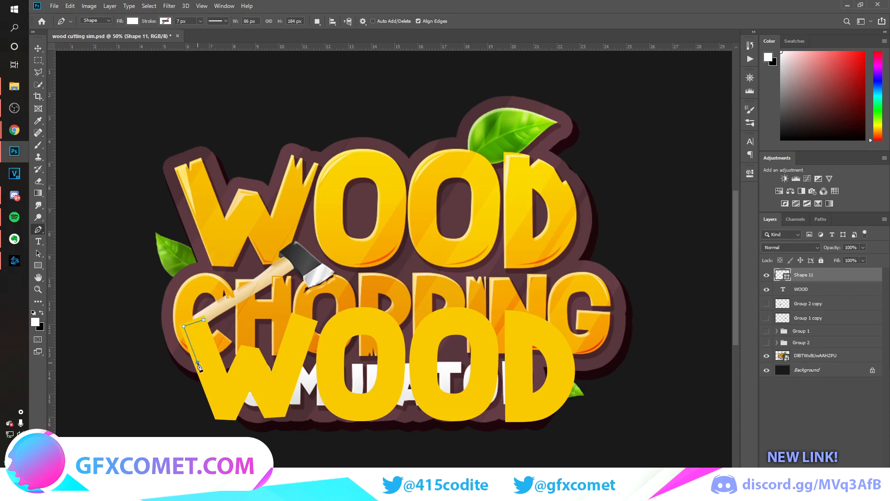
{"action": "left_click", "coordinate": [190, 330]}
{"action": "left_click", "coordinate": [204, 319]}
Draw a white Pen highlight shape along the middle peak of the W
{"action": "left_click", "coordinate": [257, 352]}
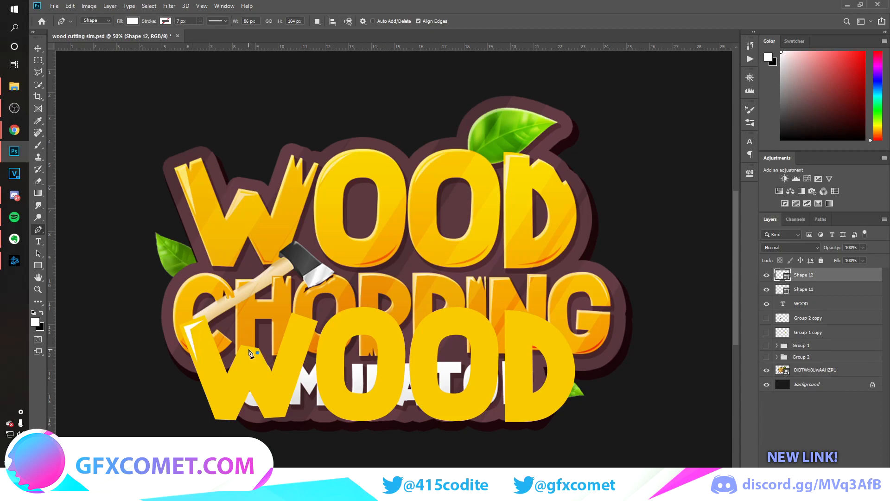
{"action": "left_click", "coordinate": [244, 348]}
{"action": "left_click", "coordinate": [231, 372]}
{"action": "left_click_drag", "start_coordinate": [257, 353], "coordinate": [258, 358]}
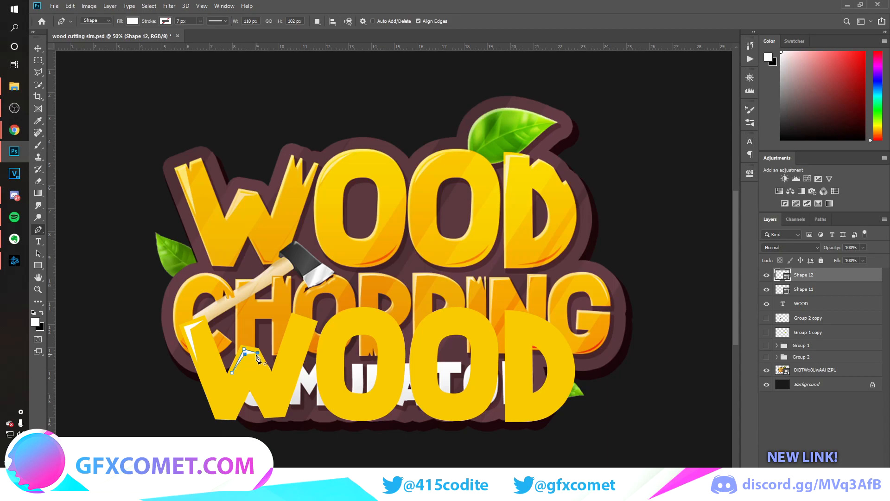
Draw a white Pen highlight shape along the top and inner edge of the W's last arm
{"action": "left_click", "coordinate": [313, 323]}
{"action": "left_click", "coordinate": [295, 316]}
{"action": "left_click", "coordinate": [276, 370]}
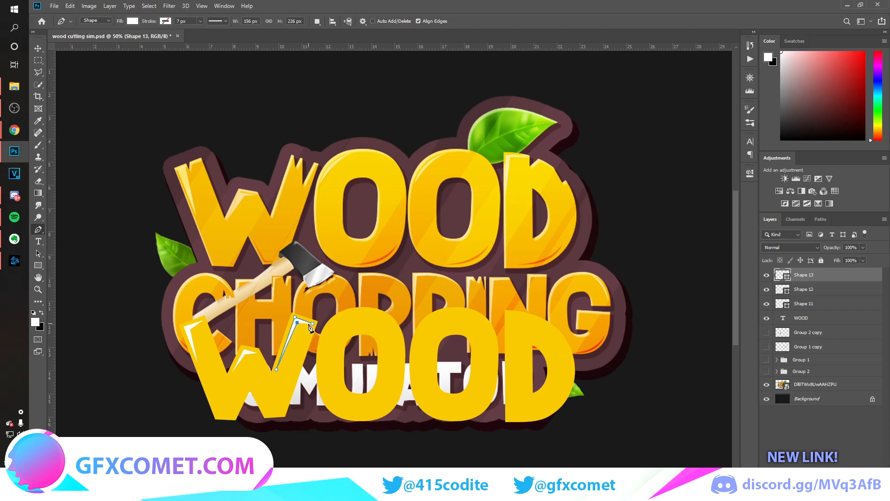
{"action": "left_click", "coordinate": [313, 323]}
Open the WOOD text layer's blending options and enable a Gradient Overlay
{"action": "left_click", "coordinate": [807, 318]}
{"action": "key", "text": "v"}
{"action": "right_click", "coordinate": [806, 317]}
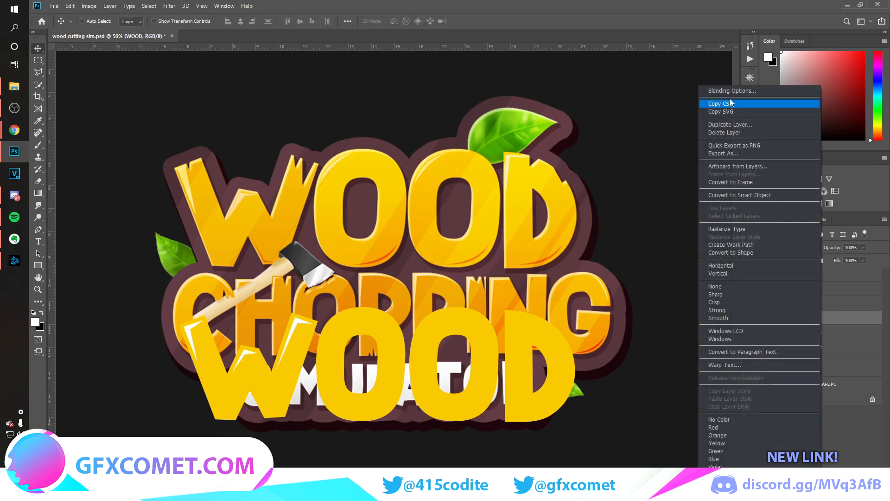
{"action": "left_click", "coordinate": [739, 92]}
{"action": "left_click_drag", "start_coordinate": [499, 165], "coordinate": [749, 165]}
{"action": "left_click", "coordinate": [647, 323]}
Set the overlay gradient's color stop at location 0 to a golden yellow sampled from the reference letters
{"action": "left_click", "coordinate": [827, 227]}
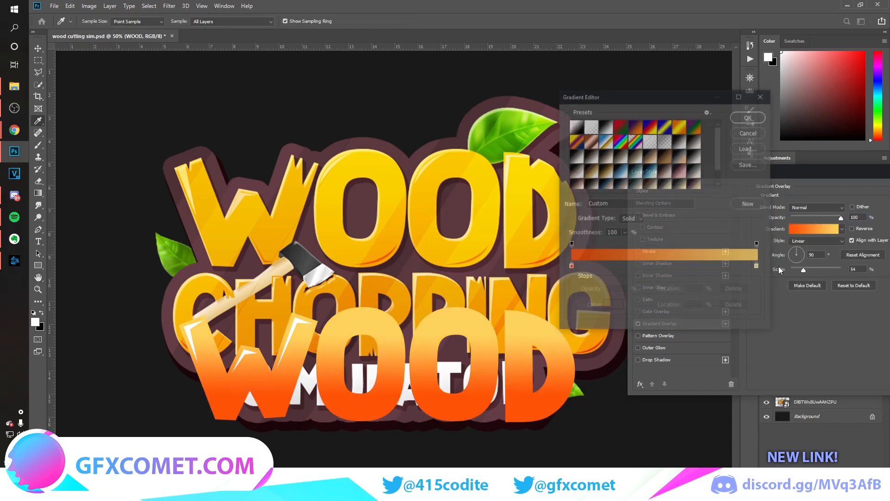
{"action": "double_click", "coordinate": [570, 267]}
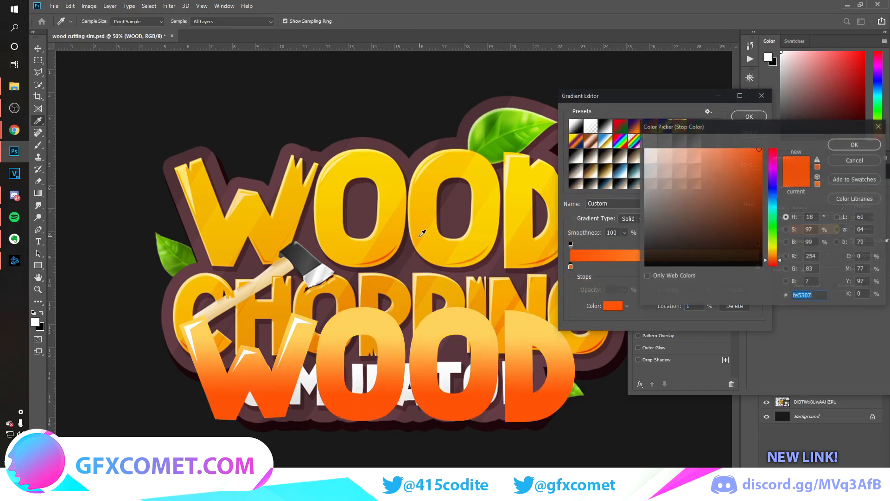
{"action": "left_click", "coordinate": [354, 258]}
{"action": "left_click", "coordinate": [854, 145]}
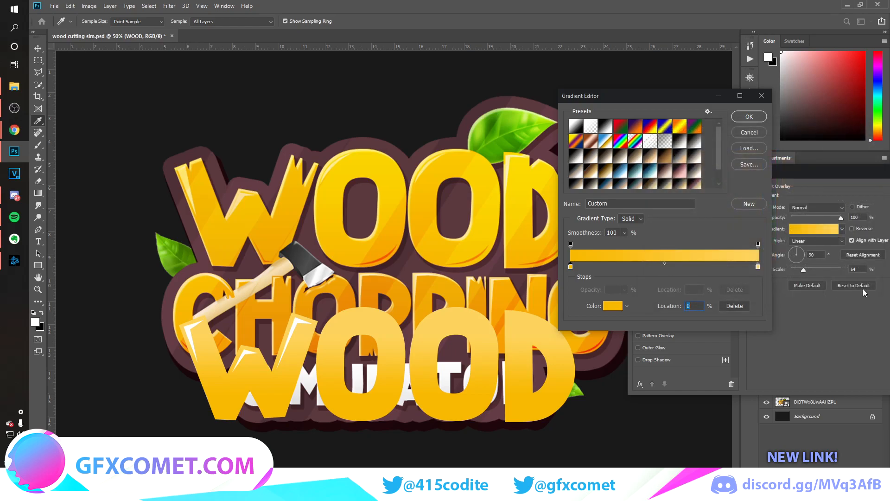
Set the overlay gradient's color stop at location 100 to yellow #fbd200 sampled from the reference O, and apply the layer style
{"action": "double_click", "coordinate": [758, 267]}
{"action": "left_click", "coordinate": [363, 165]}
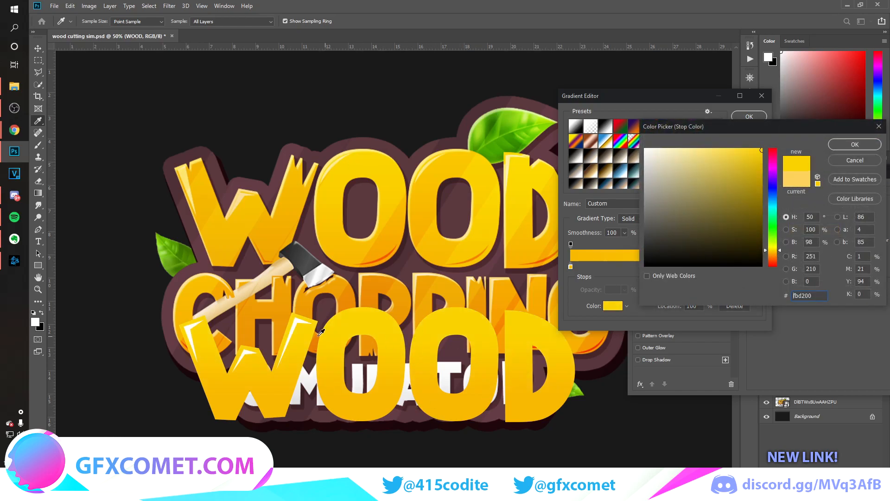
{"action": "left_click", "coordinate": [845, 157]}
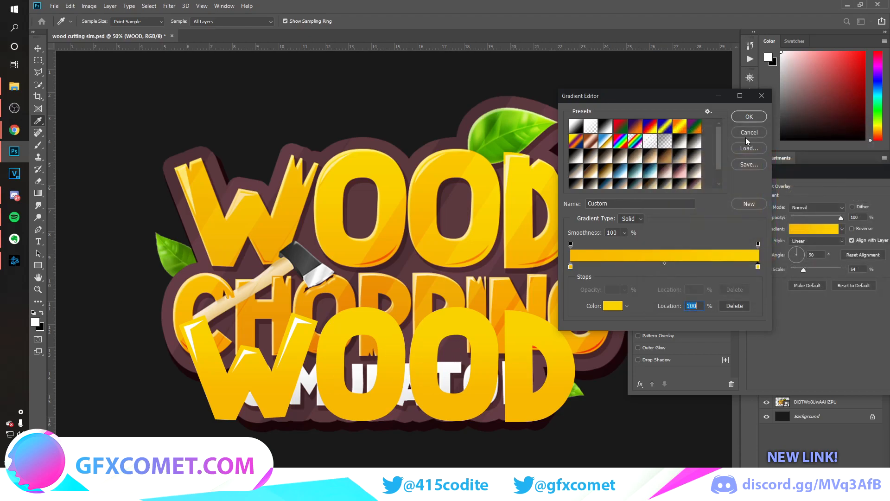
{"action": "left_click", "coordinate": [755, 116]}
{"action": "left_click", "coordinate": [750, 198]}
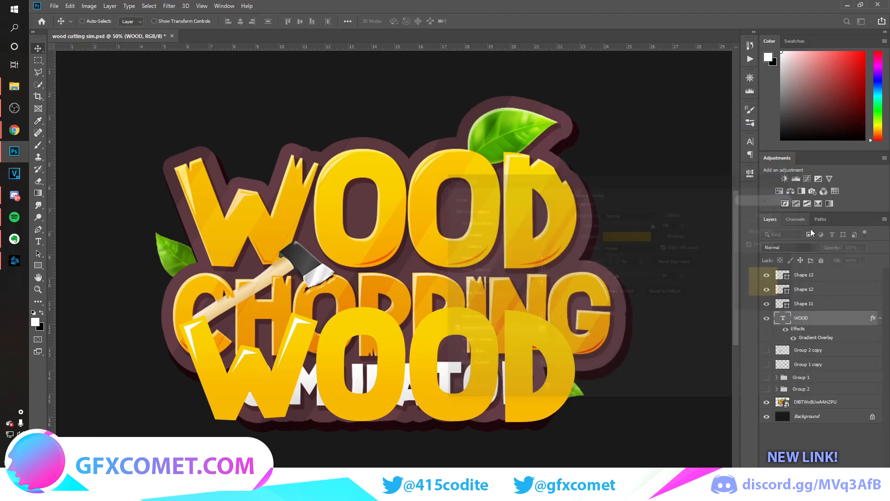
{"action": "left_click", "coordinate": [880, 319]}
On a new layer above the W highlights, draw a curved white Pen highlight along the upper-left edge of the first O
{"action": "left_click", "coordinate": [807, 275]}
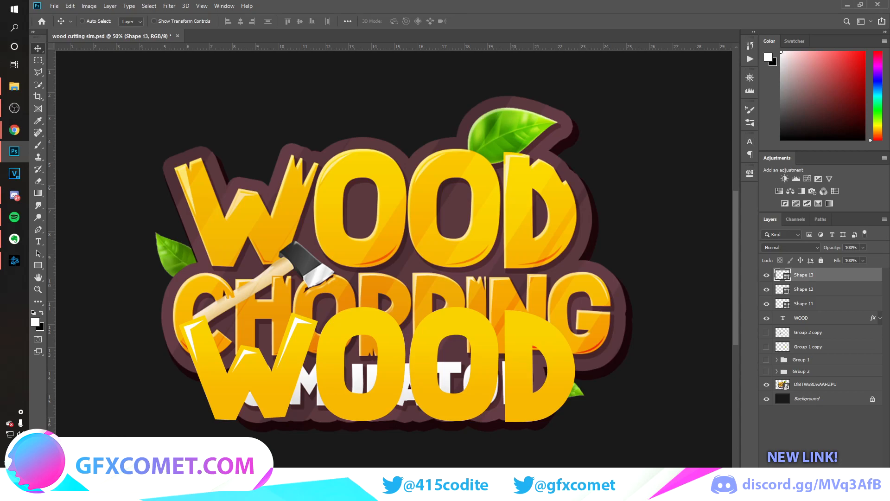
{"action": "left_click", "coordinate": [846, 495]}
{"action": "left_click", "coordinate": [39, 230]}
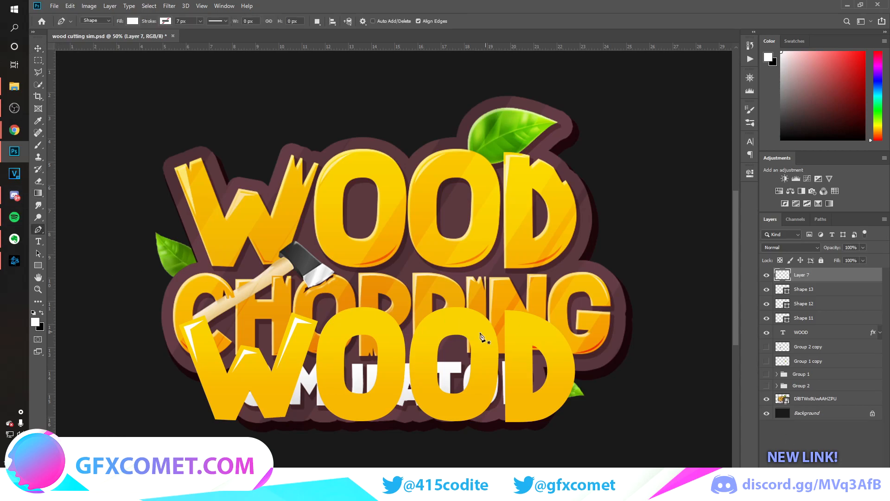
{"action": "left_click", "coordinate": [360, 310]}
{"action": "left_click_drag", "start_coordinate": [324, 340], "coordinate": [317, 371]}
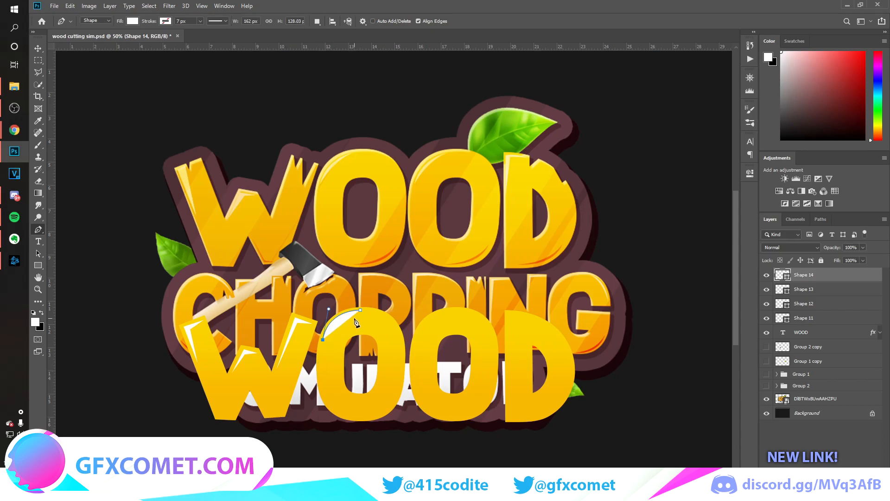
{"action": "left_click_drag", "start_coordinate": [361, 310], "coordinate": [391, 307]}
{"action": "left_click", "coordinate": [470, 318], "text": "ctrl"}
Draw a curved white Pen highlight about 190 by 136 px along the upper-left edge of the second O
{"action": "left_click", "coordinate": [416, 340]}
{"action": "left_click_drag", "start_coordinate": [459, 309], "coordinate": [489, 309]}
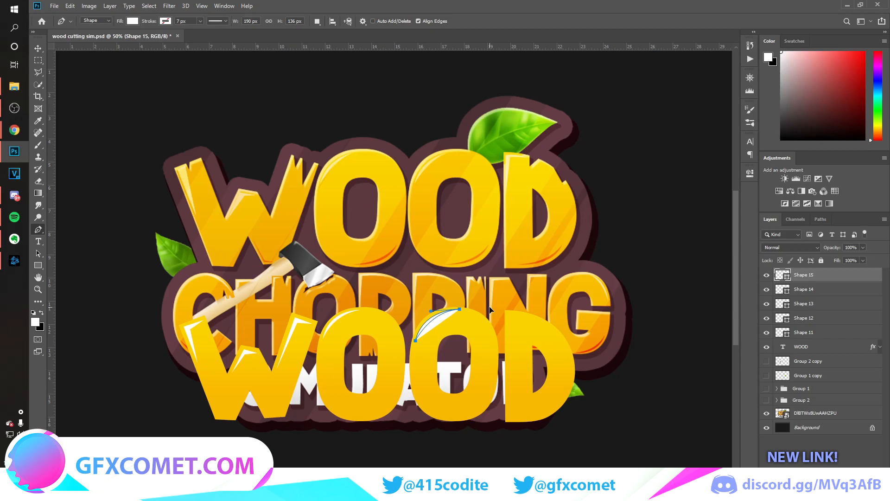
{"action": "left_click", "coordinate": [490, 307], "text": "ctrl"}
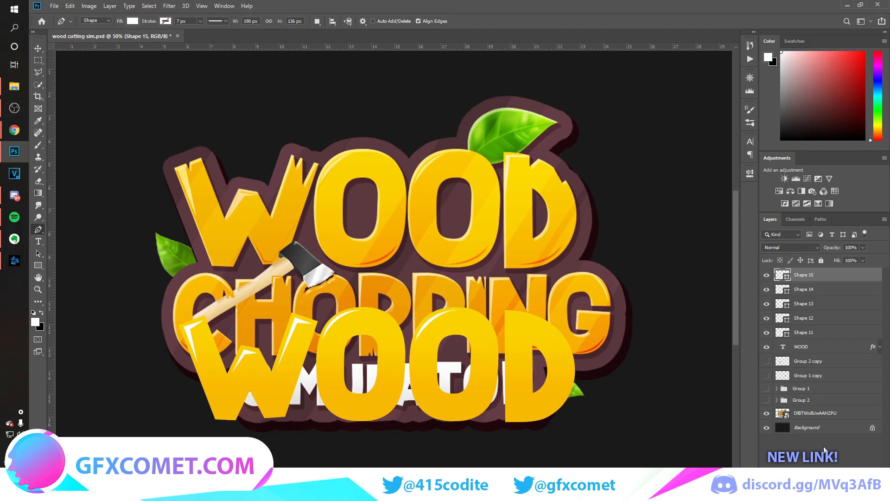
On a new layer, draw a white Pen highlight about 86 by 146 px in the upper-left corner of the D
{"action": "key", "text": "ctrl+shift+alt+n"}
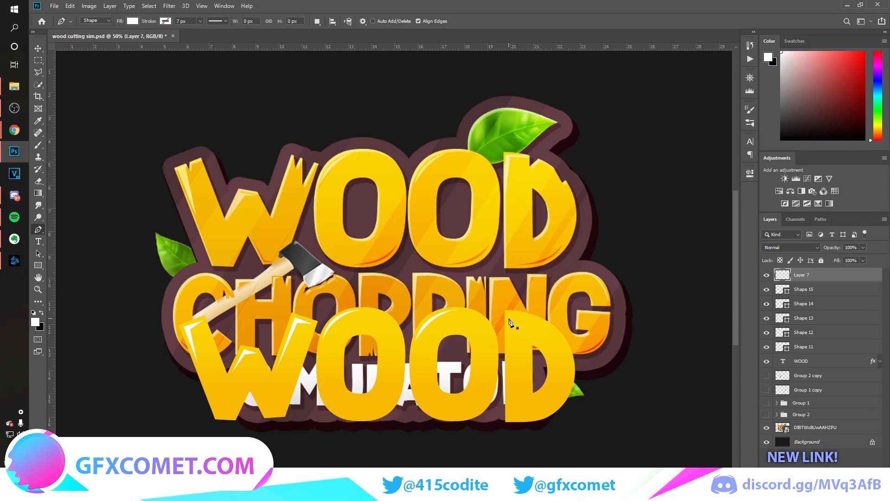
{"action": "left_click", "coordinate": [528, 316]}
{"action": "left_click_drag", "start_coordinate": [510, 314], "coordinate": [504, 313]}
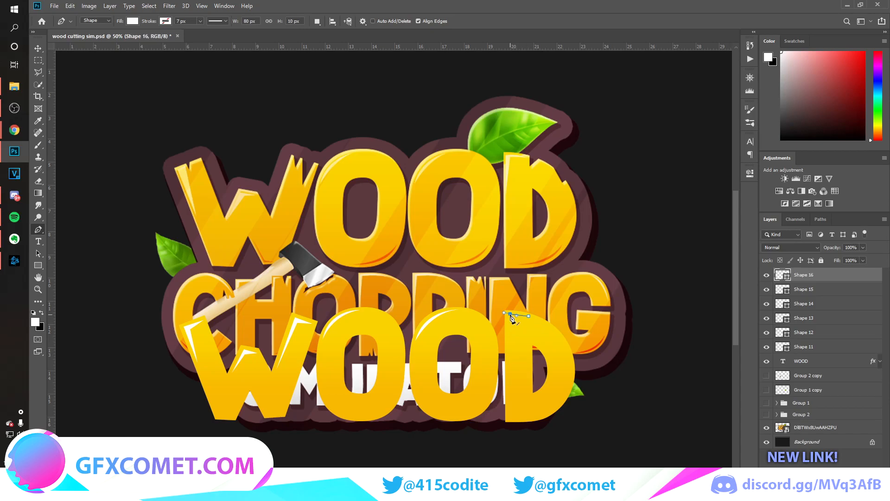
{"action": "left_click", "coordinate": [509, 346]}
{"action": "left_click", "coordinate": [513, 319]}
Select all six highlight shapes, Shape 11 to Shape 16, and set them to Normal blending at 46% opacity
{"action": "key", "text": "v"}
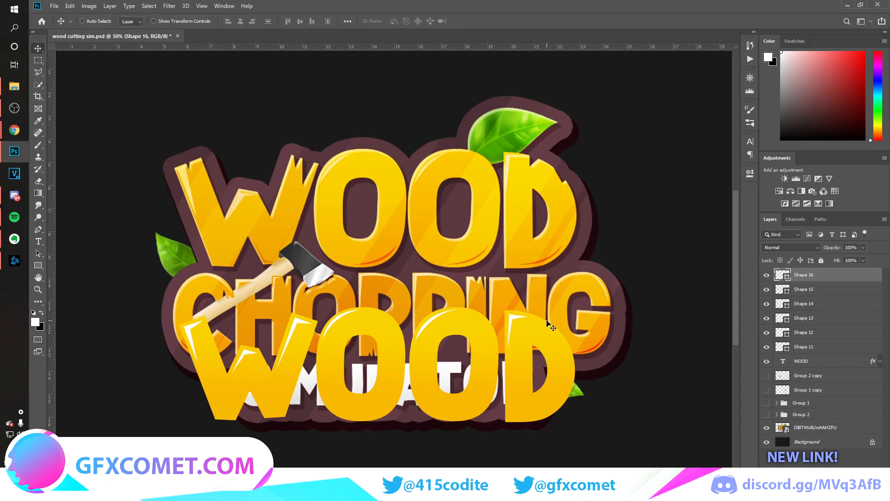
{"action": "left_click", "coordinate": [806, 347], "text": "shift"}
{"action": "left_click", "coordinate": [808, 246]}
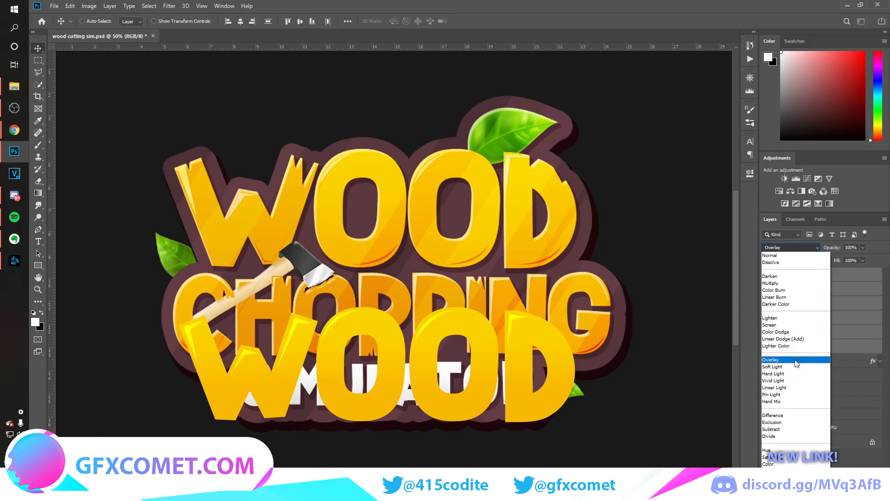
{"action": "left_click", "coordinate": [788, 255]}
{"action": "left_click_drag", "start_coordinate": [837, 249], "coordinate": [800, 249]}
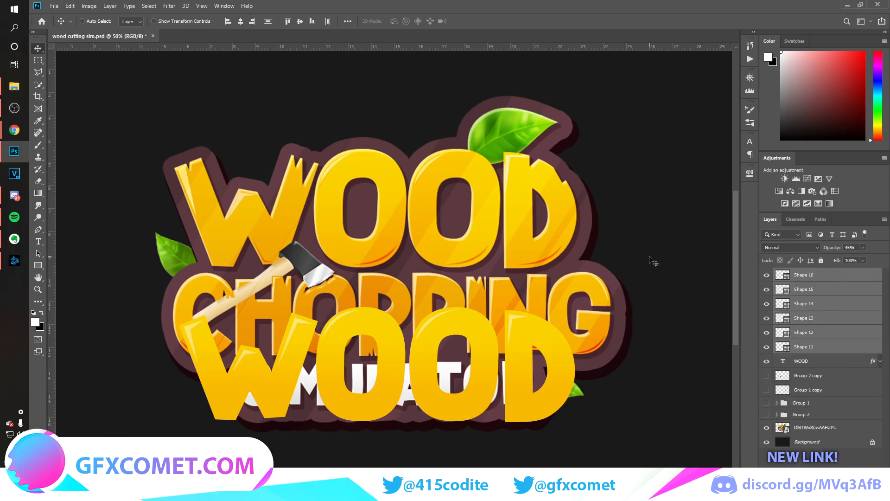
{"action": "left_click", "coordinate": [38, 230]}
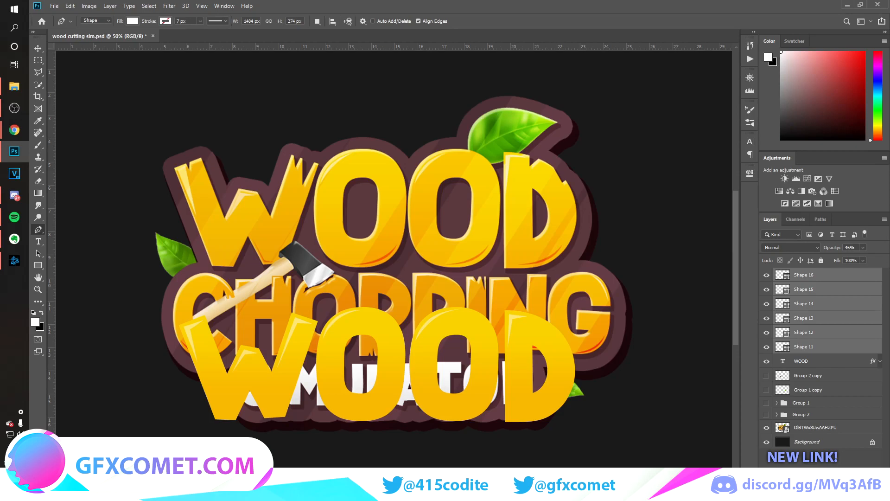
{"action": "key", "text": "ctrl+shift+alt+n"}
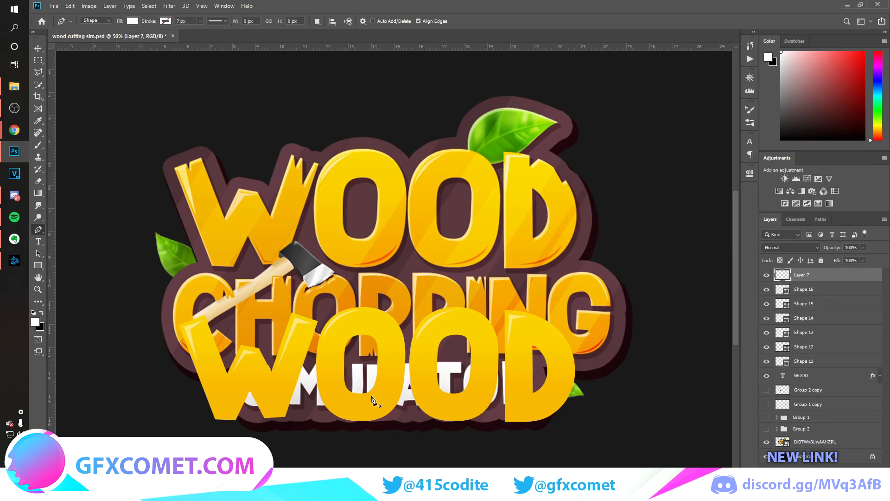
{"action": "key", "text": "ctrl+z"}
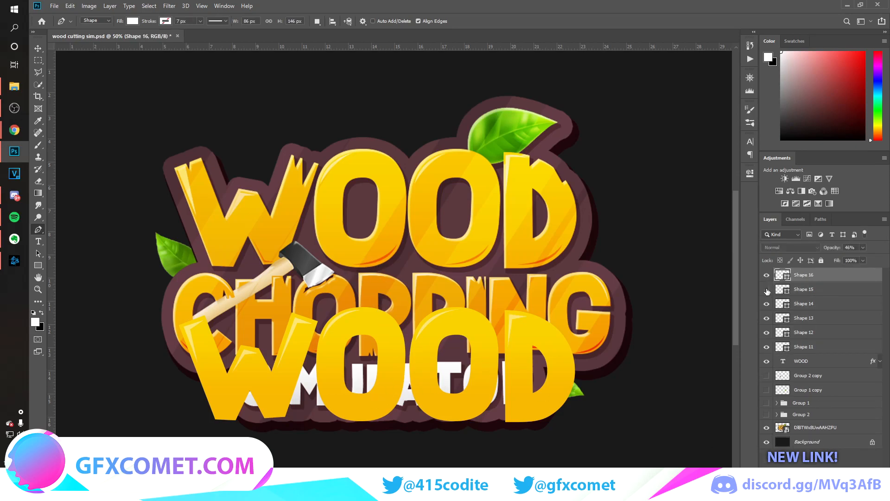
Duplicate the second O's highlight shape, move it toward the letter's lower right, and flip it horizontally and vertically
{"action": "left_click", "coordinate": [782, 289]}
{"action": "key", "text": "ctrl+j"}
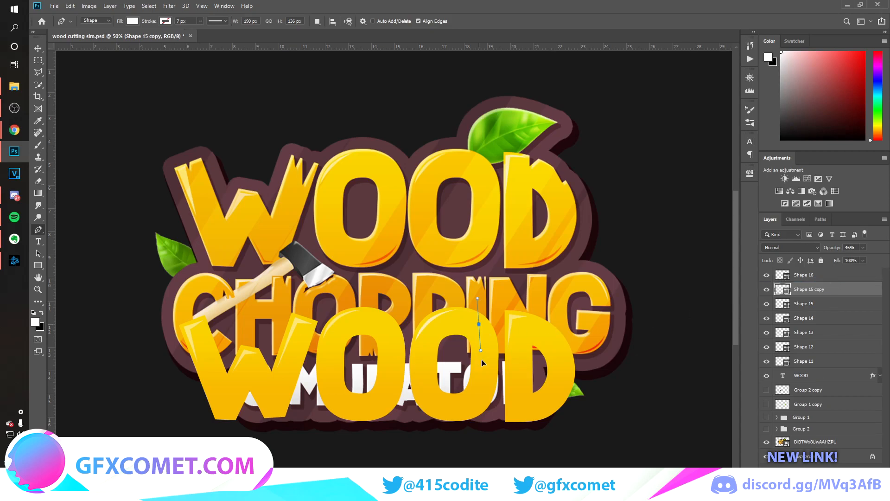
{"action": "key", "text": "v"}
{"action": "left_click_drag", "start_coordinate": [458, 323], "coordinate": [480, 376]}
{"action": "key", "text": "ctrl+t"}
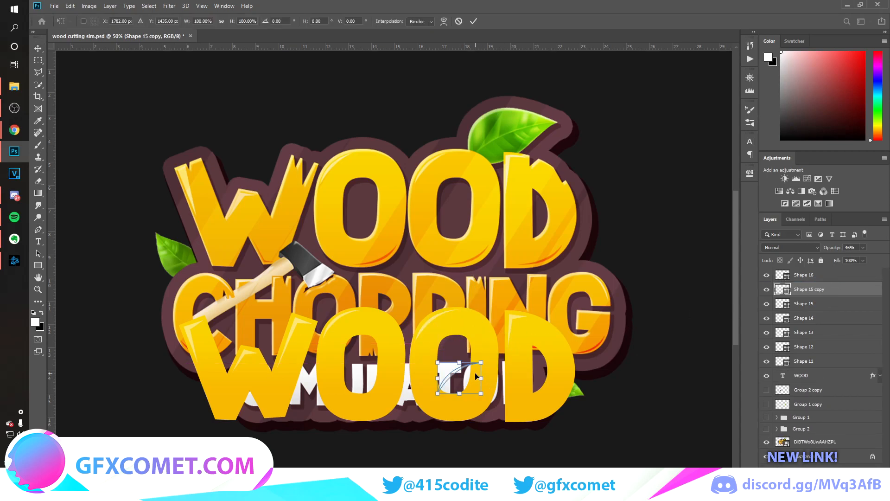
{"action": "right_click", "coordinate": [473, 374]}
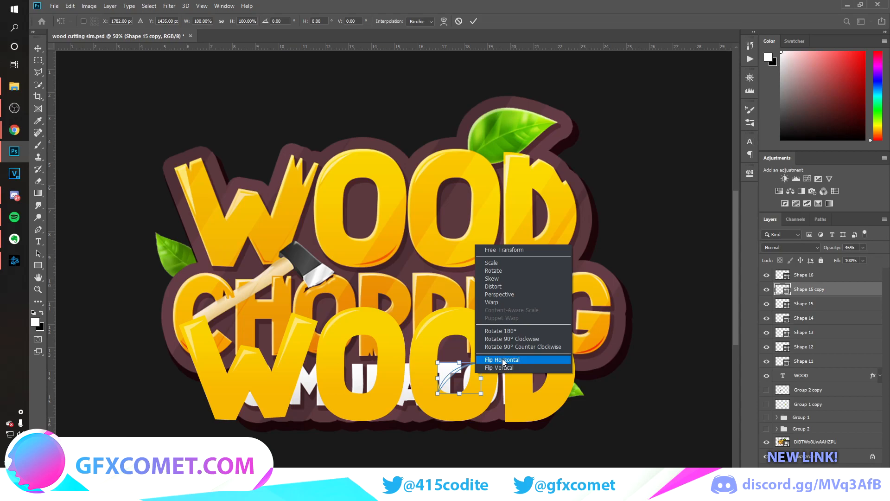
{"action": "left_click", "coordinate": [484, 360]}
{"action": "left_click", "coordinate": [492, 368]}
{"action": "key", "text": "Return"}
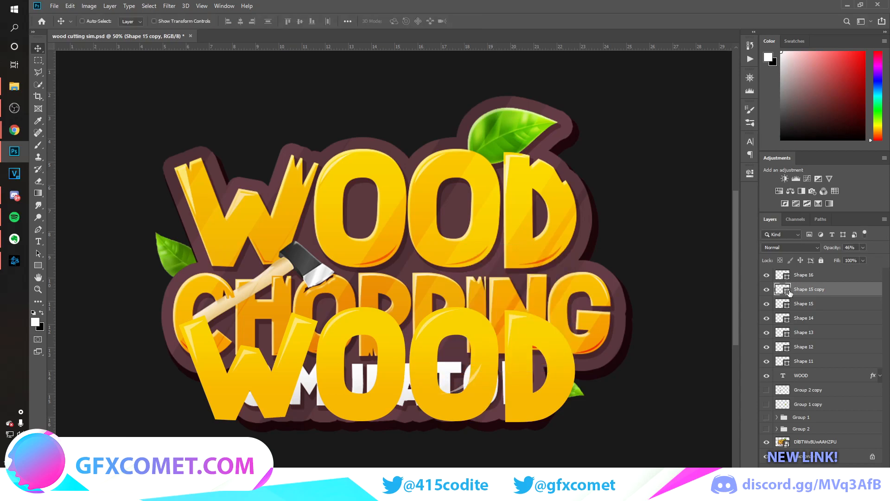
Give the flipped copy a dark fill and set it to Overlay blending at 100% opacity
{"action": "double_click", "coordinate": [788, 290]}
{"action": "left_click", "coordinate": [857, 143]}
{"action": "left_click_drag", "start_coordinate": [833, 250], "coordinate": [860, 249]}
{"action": "left_click", "coordinate": [804, 245]}
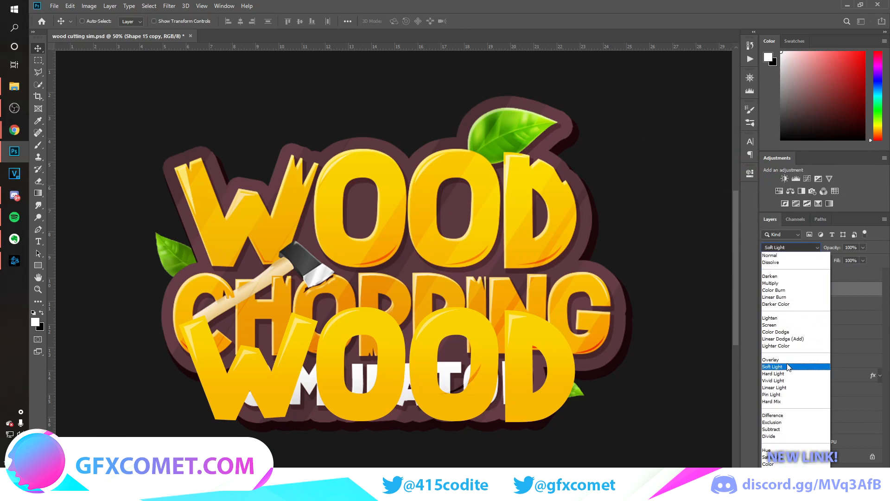
{"action": "left_click", "coordinate": [788, 360]}
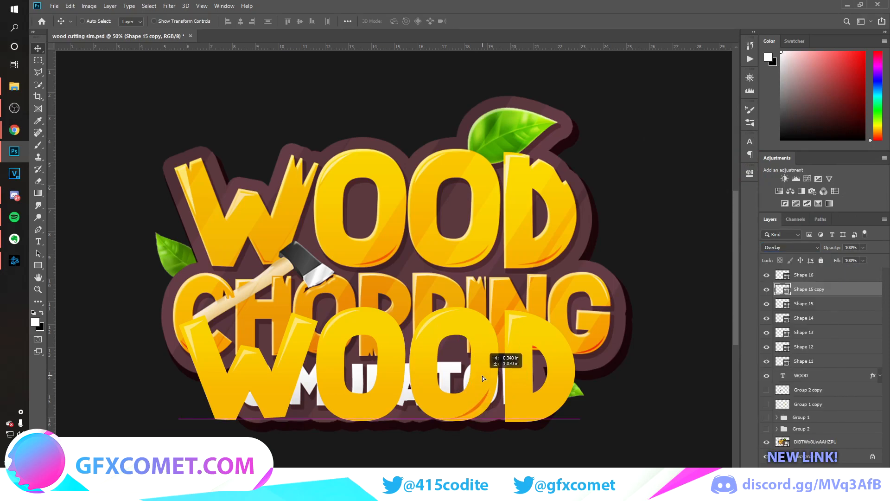
Fit the shading shape to the second O's lower-right edge, and copy it to the same edge of the first O and the D
{"action": "key", "text": "ctrl+t"}
{"action": "key", "text": "Return"}
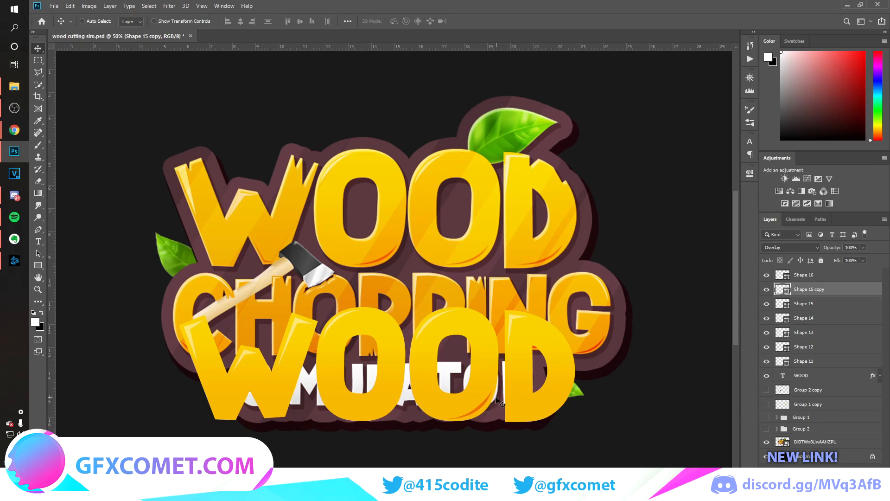
{"action": "left_click_drag", "start_coordinate": [504, 401], "coordinate": [406, 388]}
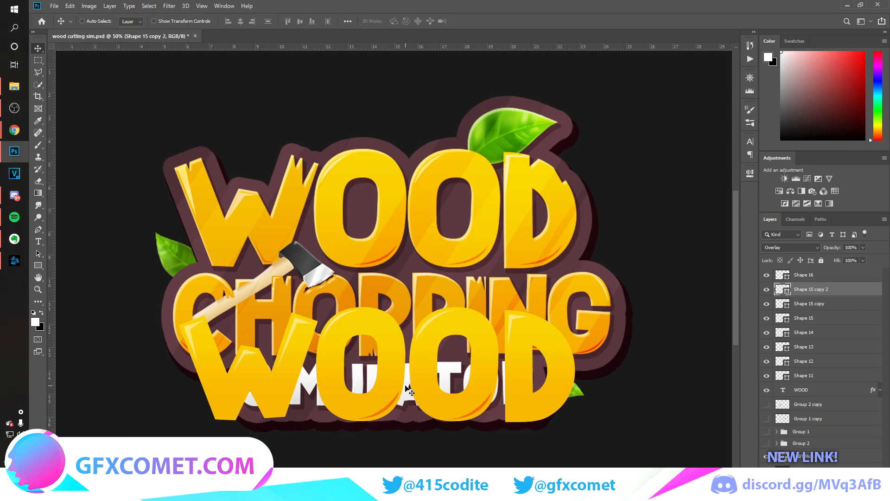
{"action": "left_click_drag", "start_coordinate": [405, 389], "coordinate": [573, 392]}
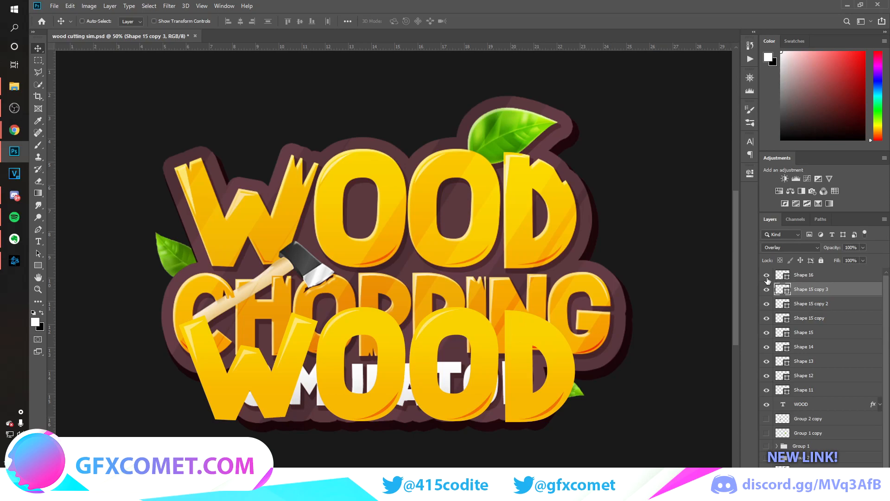
Duplicate the WOOD text layer directly below the original lettering and change the copy's text to CHOPPING
{"action": "left_click", "coordinate": [812, 279]}
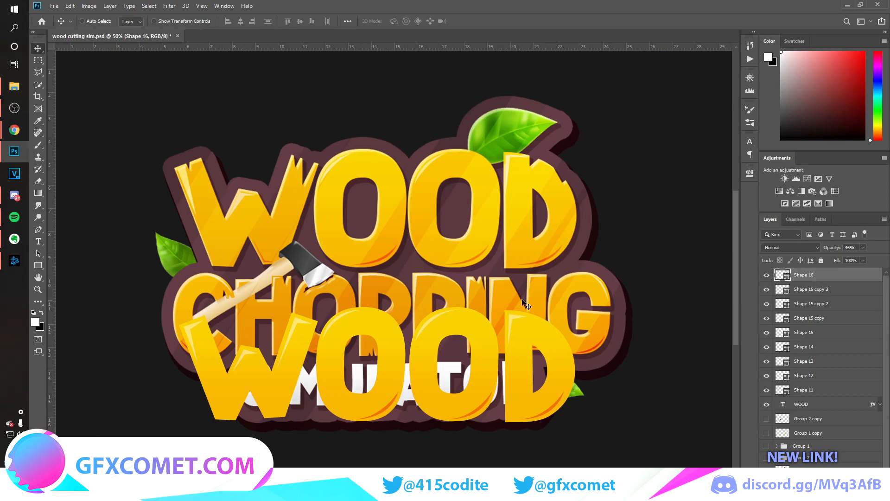
{"action": "left_click", "coordinate": [807, 407]}
{"action": "scroll", "coordinate": [665, 368], "scroll_direction": "down", "scroll_amount": 2}
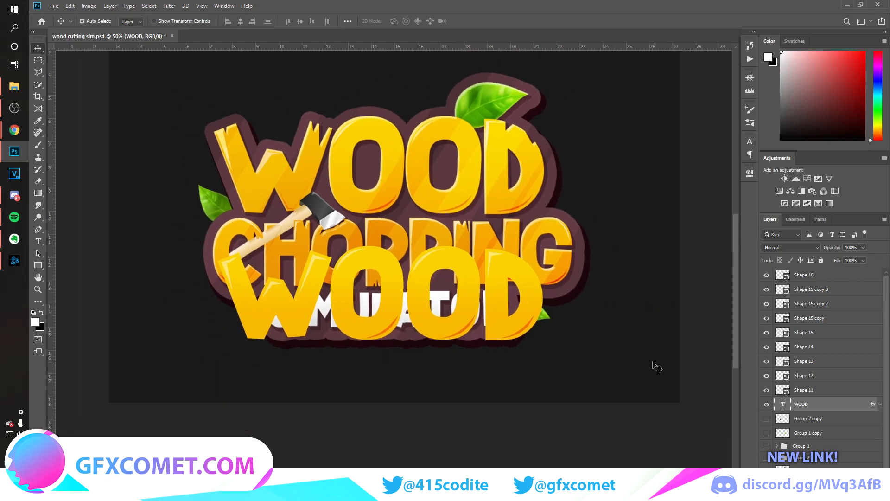
{"action": "left_click_drag", "start_coordinate": [505, 332], "coordinate": [505, 398]}
{"action": "key", "text": "t"}
{"action": "double_click", "coordinate": [472, 389]}
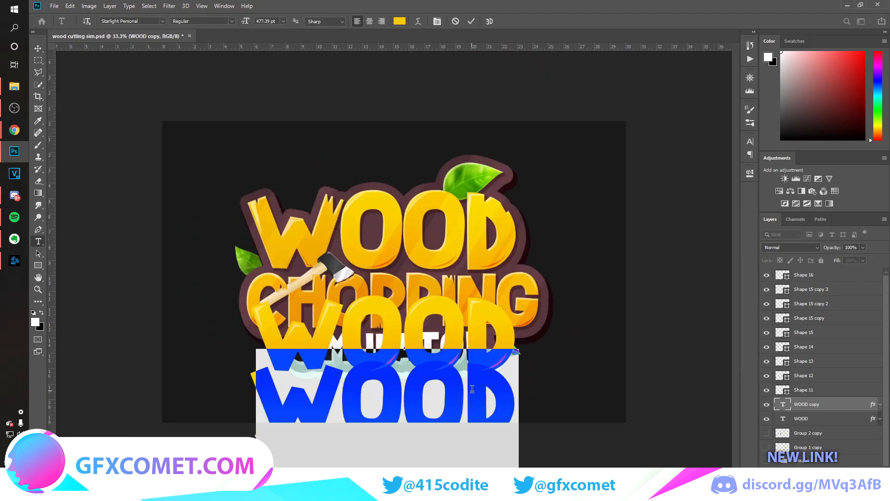
{"action": "type", "text": "CHOPPING"}
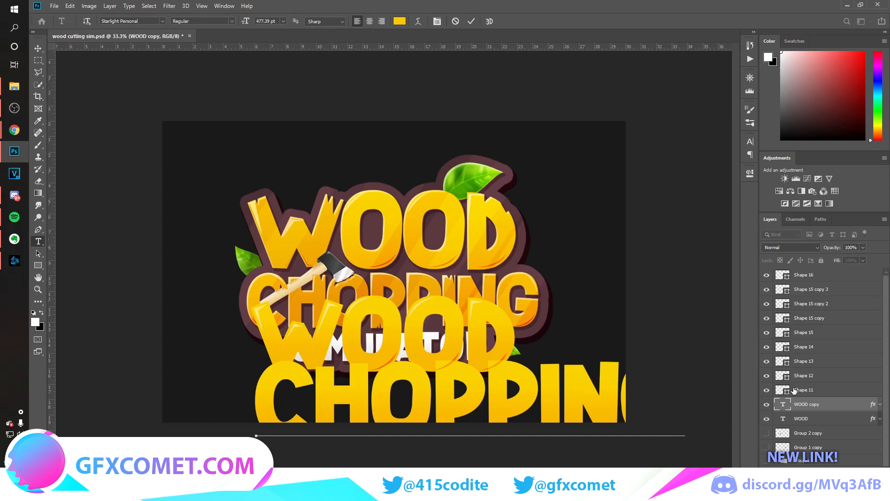
{"action": "left_click", "coordinate": [834, 404]}
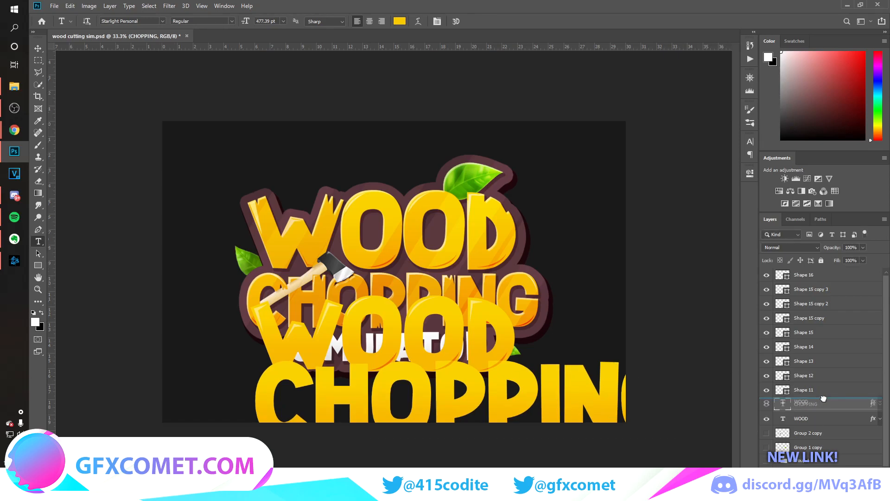
Group the WOOD text layer with all its highlight and shading shapes, and hide the group
{"action": "left_click", "coordinate": [834, 278], "text": "shift"}
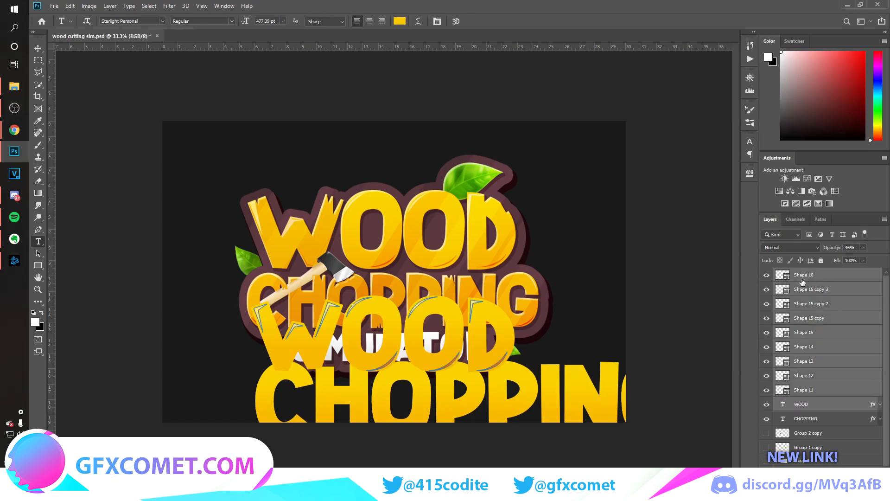
{"action": "key", "text": "ctrl+g"}
{"action": "left_click", "coordinate": [766, 274]}
Center the CHOPPING text horizontally near the lower edge of the canvas
{"action": "left_click", "coordinate": [809, 286]}
{"action": "key", "text": "v"}
{"action": "left_click_drag", "start_coordinate": [545, 381], "coordinate": [474, 358]}
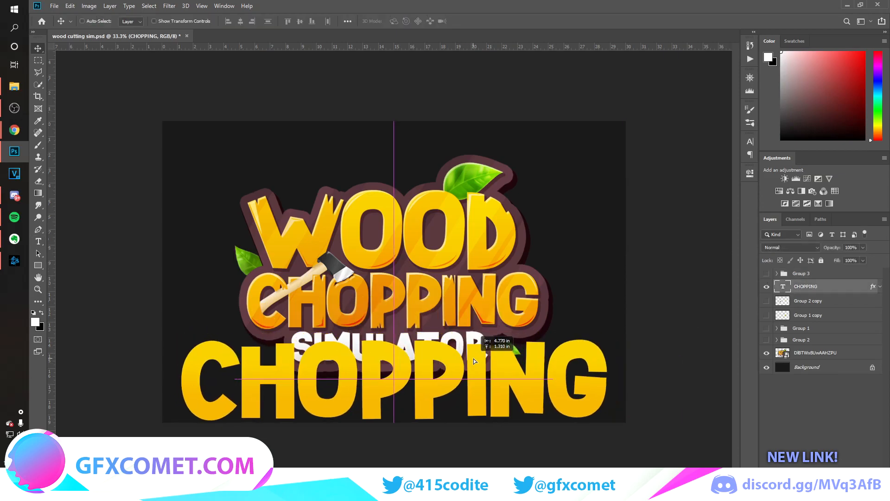
{"action": "double_click", "coordinate": [471, 366]}
{"action": "key", "text": "ctrl+Return"}
Show the WOOD group and move it up over the reference logo's WOOD lettering
{"action": "key", "text": "v"}
{"action": "left_click", "coordinate": [801, 273]}
{"action": "left_click_drag", "start_coordinate": [478, 309], "coordinate": [476, 205]}
Move the CHOPPING text over the reference logo's matching word and scale it down to about 322 pt to fit
{"action": "left_click", "coordinate": [807, 286]}
{"action": "left_click_drag", "start_coordinate": [533, 301], "coordinate": [536, 214]}
{"action": "key", "text": "ctrl+t"}
{"action": "left_click_drag", "start_coordinate": [608, 246], "coordinate": [484, 339]}
{"action": "key", "text": "Return"}
Change the text of a CHOPPING copy placed below the original to SIMULATOR
{"action": "double_click", "coordinate": [484, 341]}
{"action": "type", "text": "SI"}
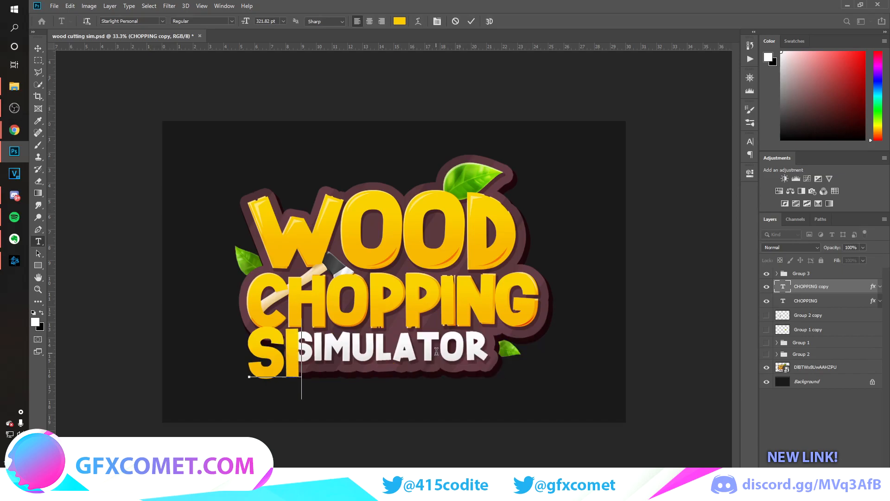
{"action": "type", "text": "MULATOR"}
{"action": "left_click", "coordinate": [824, 287]}
Move the SIMULATOR text centrally beneath CHOPPING and delete its layer effects
{"action": "key", "text": "v"}
{"action": "left_click_drag", "start_coordinate": [529, 350], "coordinate": [497, 356]}
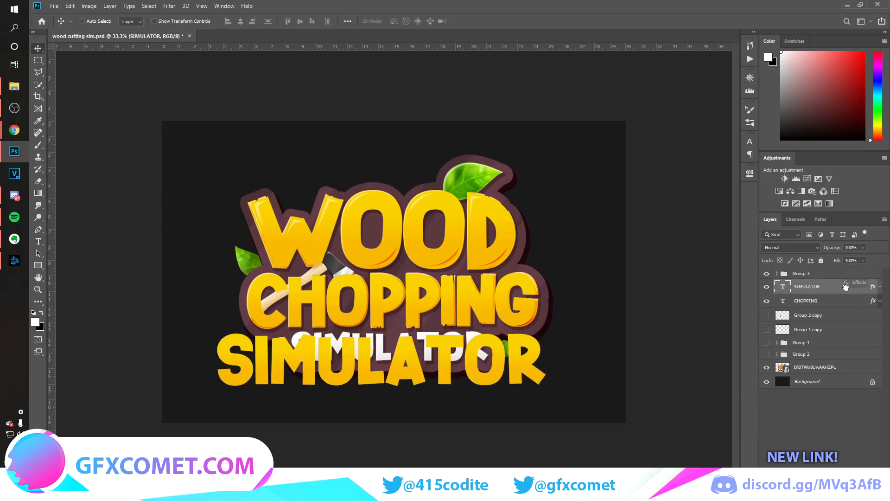
{"action": "left_click_drag", "start_coordinate": [873, 287], "coordinate": [875, 495]}
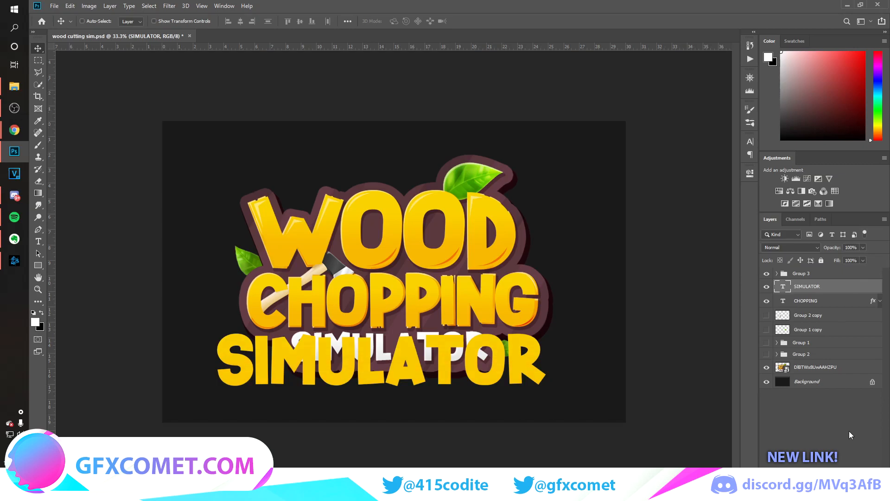
Recolour the SIMULATOR text to off-white f9f9f9
{"action": "left_click_drag", "start_coordinate": [458, 368], "coordinate": [464, 378]}
{"action": "key", "text": "t"}
{"action": "left_click", "coordinate": [433, 380]}
{"action": "key", "text": "ctrl+a"}
{"action": "left_click", "coordinate": [399, 22]}
{"action": "left_click", "coordinate": [381, 345]}
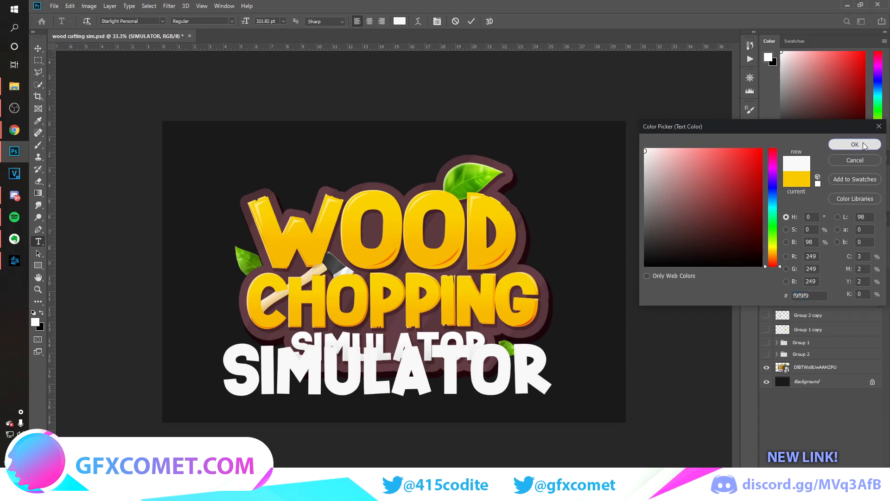
{"action": "left_click", "coordinate": [862, 145]}
{"action": "key", "text": "ctrl+Return"}
Scale the SIMULATOR text down onto the reference logo's matching word and nudge it into alignment
{"action": "key", "text": "ctrl+t"}
{"action": "left_click_drag", "start_coordinate": [552, 336], "coordinate": [484, 348]}
{"action": "key", "text": "Return"}
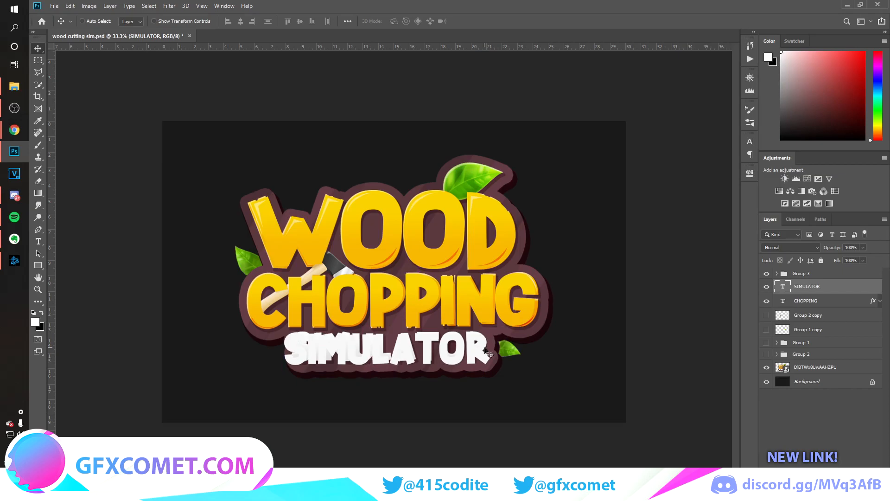
{"action": "key", "text": "Up"}
{"action": "key", "text": "Up"}
{"action": "key", "text": "Up"}
{"action": "key", "text": "Down"}
{"action": "key", "text": "Down"}
{"action": "key", "text": "Right"}
{"action": "key", "text": "Right"}
{"action": "key", "text": "Right"}
{"action": "key", "text": "Right"}
{"action": "key", "text": "Right"}
{"action": "key", "text": "Right"}
{"action": "key", "text": "Right"}
{"action": "key", "text": "Right"}
{"action": "key", "text": "Right"}
{"action": "key", "text": "Right"}
{"action": "key", "text": "Right"}
{"action": "key", "text": "Right"}
{"action": "key", "text": "Right"}
{"action": "key", "text": "Right"}
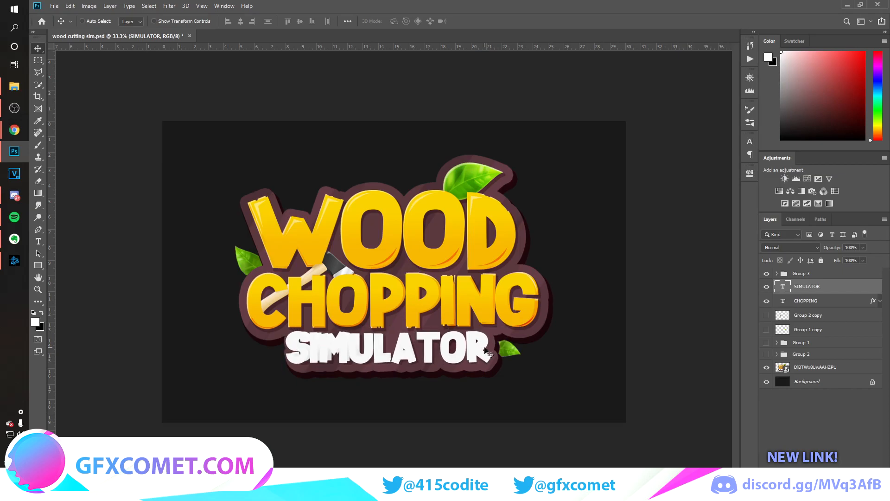
Shrink the SIMULATOR text to about 95.24% so it fits the reference word
{"action": "key", "text": "ctrl+t"}
{"action": "left_click_drag", "start_coordinate": [494, 323], "coordinate": [487, 327]}
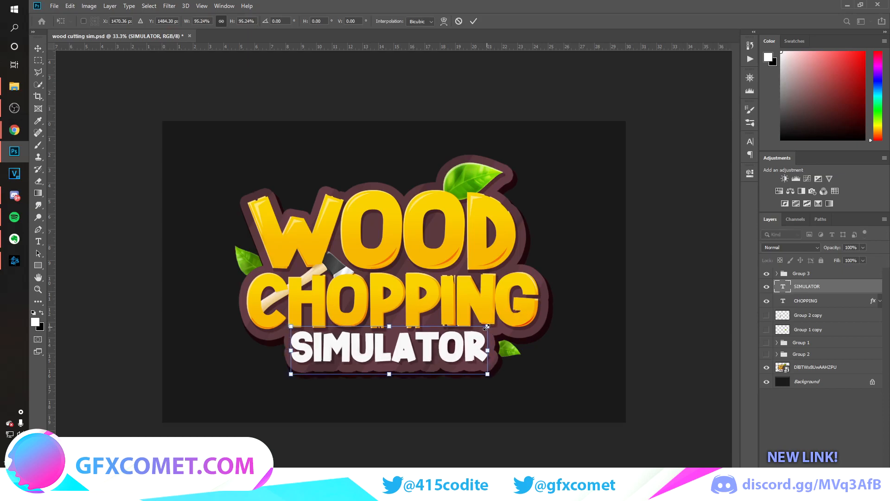
{"action": "key", "text": "Return"}
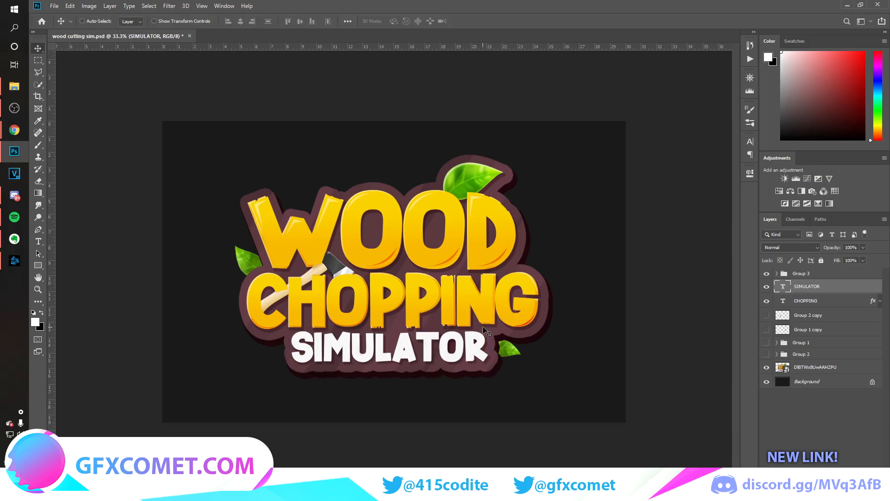
Hide the SIMULATOR text, the WOOD group and the reference logo, and add a new layer above the CHOPPING text
{"action": "key", "text": "ctrl+plus"}
{"action": "left_click", "coordinate": [766, 287]}
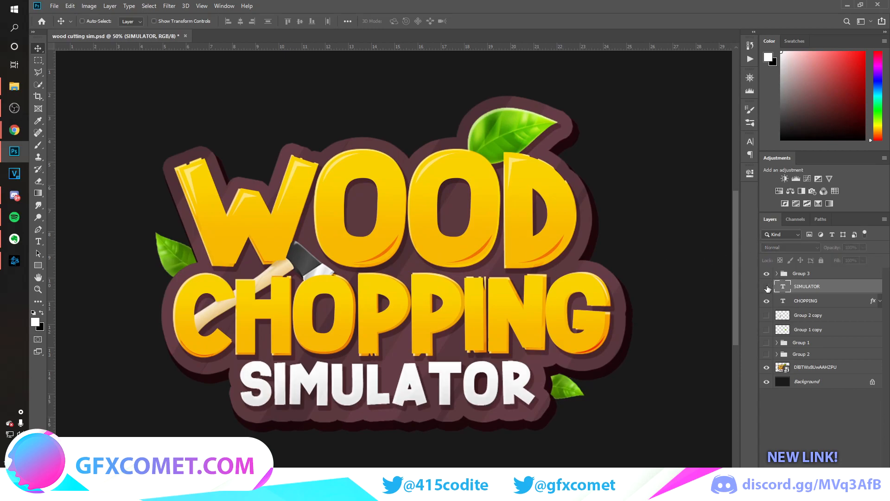
{"action": "left_click", "coordinate": [767, 300]}
{"action": "left_click", "coordinate": [766, 273]}
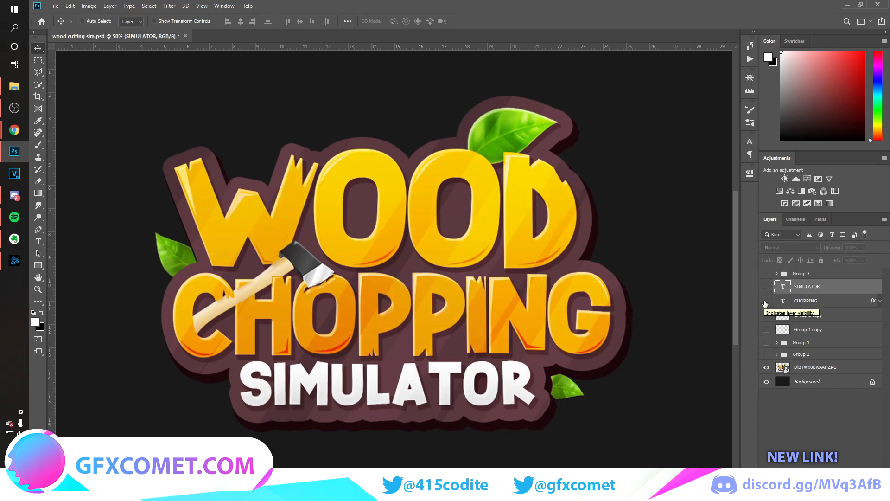
{"action": "left_click", "coordinate": [821, 304]}
{"action": "key", "text": "ctrl+shift+alt+n"}
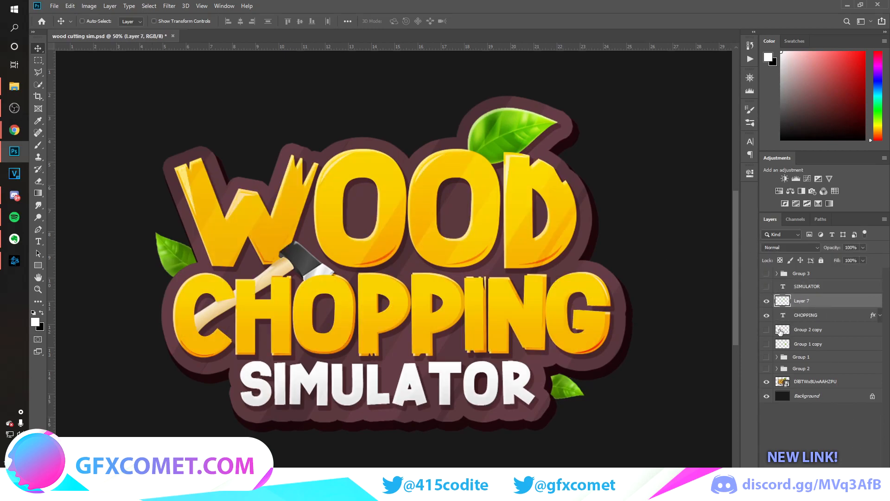
{"action": "left_click", "coordinate": [766, 382]}
Draw a curved white highlight along the upper-left edge of the C in CHOPPING with the Pen tool
{"action": "left_click", "coordinate": [39, 229]}
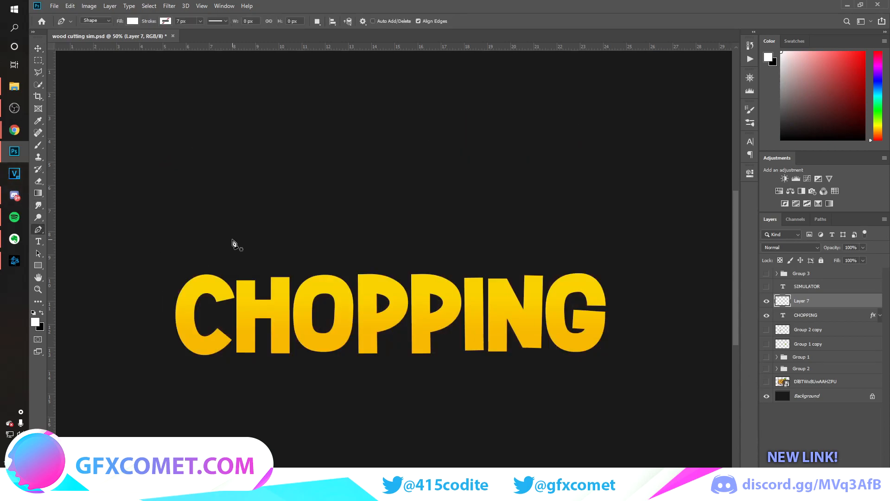
{"action": "key", "text": "ctrl+plus"}
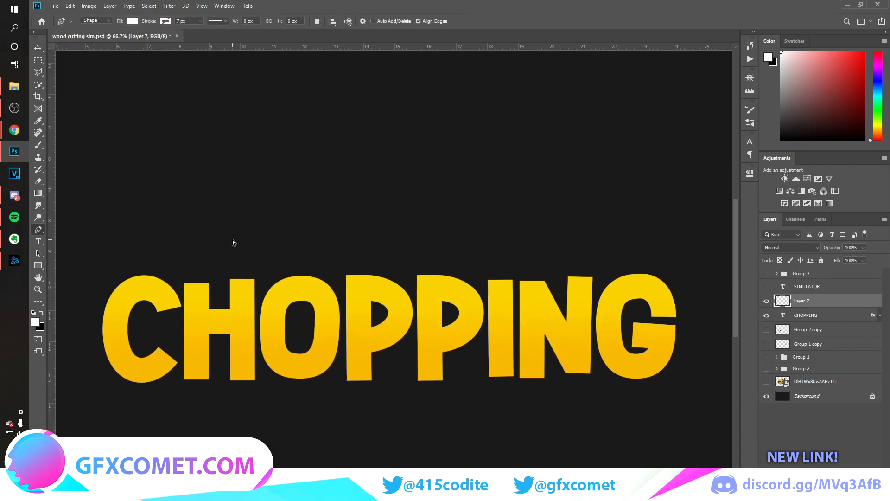
{"action": "left_click", "coordinate": [162, 283]}
{"action": "left_click_drag", "start_coordinate": [114, 297], "coordinate": [93, 327]}
{"action": "left_click", "coordinate": [115, 296], "text": "alt"}
{"action": "left_click_drag", "start_coordinate": [161, 283], "coordinate": [249, 286]}
Draw an angular white highlight at the top of the H's left stem and copy it to the right stem
{"action": "left_click", "coordinate": [204, 286]}
{"action": "left_click", "coordinate": [188, 286]}
{"action": "left_click", "coordinate": [188, 315]}
{"action": "left_click", "coordinate": [191, 290]}
{"action": "left_click", "coordinate": [204, 286]}
{"action": "key", "text": "v"}
Draw a curved white highlight along the upper-left edge of the O in CHOPPING
{"action": "key", "text": "ctrl+shift+alt+n"}
{"action": "key", "text": "p"}
{"action": "left_click", "coordinate": [262, 315]}
{"action": "left_click_drag", "start_coordinate": [316, 279], "coordinate": [362, 288]}
{"action": "left_click_drag", "start_coordinate": [261, 314], "coordinate": [245, 355]}
{"action": "key", "text": "ctrl+z"}
{"action": "left_click", "coordinate": [316, 279], "text": "alt"}
Draw a white highlight along the top-left corner of the first P and copy it to the second P
{"action": "key", "text": "ctrl+shift+alt+n"}
{"action": "left_click", "coordinate": [349, 279]}
{"action": "left_click", "coordinate": [349, 312]}
{"action": "left_click", "coordinate": [354, 284]}
{"action": "left_click_drag", "start_coordinate": [393, 287], "coordinate": [419, 300]}
{"action": "left_click", "coordinate": [393, 286], "text": "alt"}
{"action": "left_click_drag", "start_coordinate": [349, 279], "coordinate": [330, 281]}
{"action": "left_click", "coordinate": [17, 197]}
{"action": "left_click", "coordinate": [17, 197]}
{"action": "key", "text": "v"}
{"action": "left_click_drag", "start_coordinate": [403, 284], "coordinate": [474, 285]}
Draw a small white corner highlight on top of the I and copy it onto both stems of the N
{"action": "left_click", "coordinate": [38, 230]}
{"action": "left_click", "coordinate": [508, 283]}
{"action": "left_click", "coordinate": [491, 283]}
{"action": "left_click", "coordinate": [491, 315]}
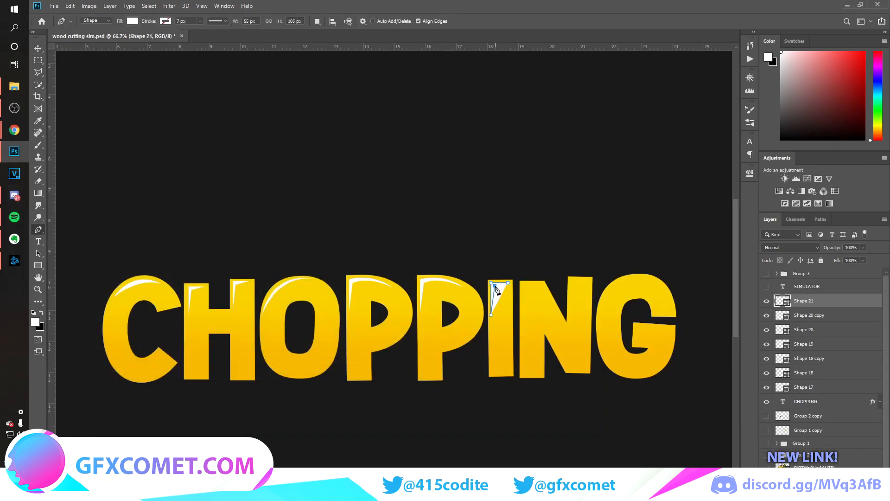
{"action": "left_click", "coordinate": [494, 286]}
{"action": "left_click", "coordinate": [508, 284]}
{"action": "key", "text": "v"}
{"action": "left_click_drag", "start_coordinate": [537, 291], "coordinate": [554, 290], "text": "alt"}
{"action": "left_click_drag", "start_coordinate": [555, 290], "coordinate": [604, 286], "text": "alt"}
{"action": "left_click", "coordinate": [767, 358]}
{"action": "left_click", "coordinate": [767, 358]}
{"action": "left_click", "coordinate": [803, 358]}
{"action": "left_click_drag", "start_coordinate": [477, 331], "coordinate": [680, 336]}
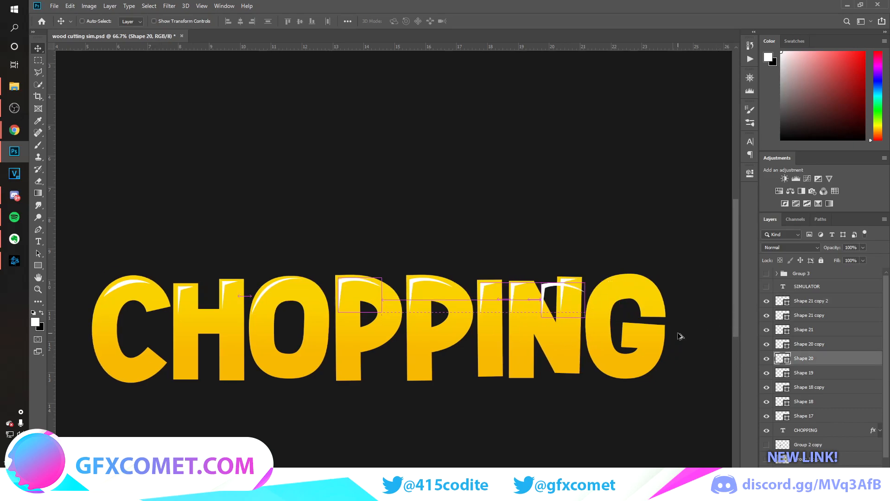
{"action": "key", "text": "ctrl+z"}
Find the O's highlight shape and place a copy of it on the upper-left edge of the G
{"action": "left_click", "coordinate": [765, 401]}
{"action": "left_click", "coordinate": [765, 401]}
{"action": "left_click", "coordinate": [767, 415]}
{"action": "left_click", "coordinate": [766, 415]}
{"action": "left_click", "coordinate": [803, 372]}
{"action": "left_click_drag", "start_coordinate": [356, 314], "coordinate": [691, 312], "text": "alt"}
Group the CHOPPING text with all its highlight shapes
{"action": "left_click", "coordinate": [767, 286]}
{"action": "left_click", "coordinate": [766, 287]}
{"action": "left_click", "coordinate": [804, 442]}
{"action": "left_click", "coordinate": [812, 313], "text": "shift"}
{"action": "left_click", "coordinate": [812, 301], "text": "shift"}
{"action": "key", "text": "ctrl+g"}
Compare with the reference logo, show only the WOOD and CHOPPING groups, and move the CHOPPING group directly beneath the WOOD group
{"action": "left_click", "coordinate": [766, 300]}
{"action": "left_click", "coordinate": [767, 365]}
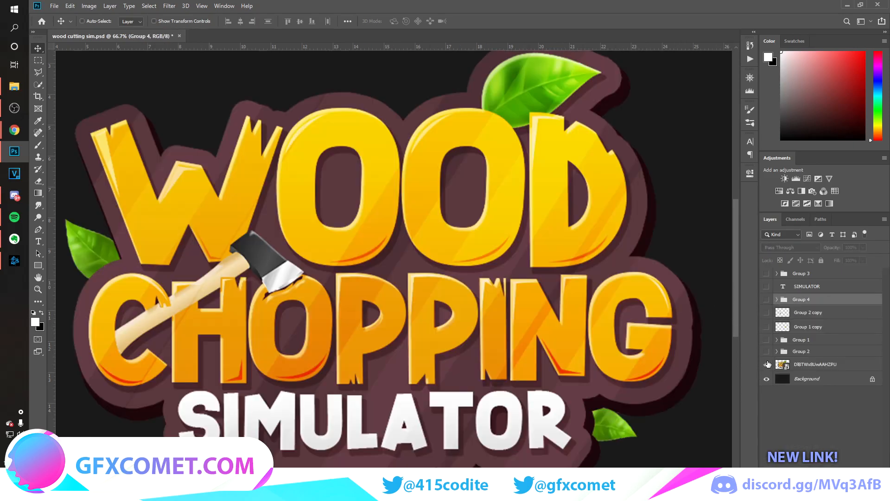
{"action": "left_click", "coordinate": [766, 365]}
{"action": "left_click", "coordinate": [767, 299]}
{"action": "left_click", "coordinate": [766, 273]}
{"action": "left_click_drag", "start_coordinate": [809, 300], "coordinate": [809, 280]}
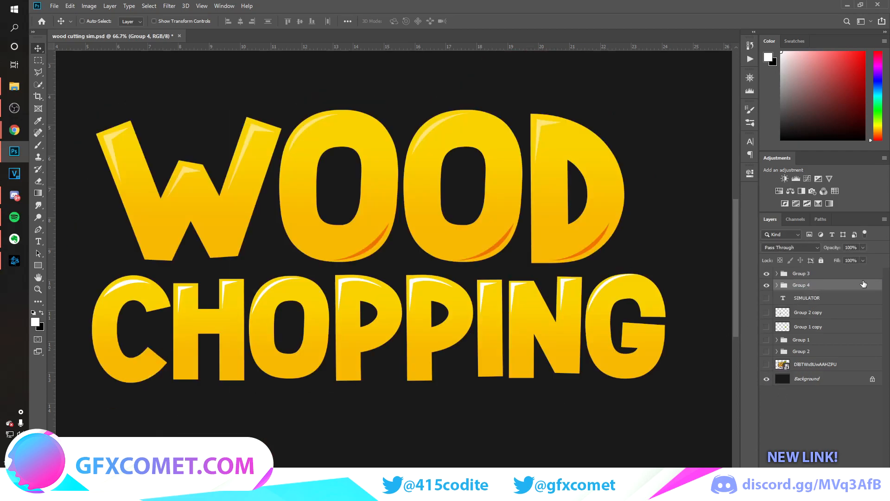
Duplicate the WOOD and CHOPPING groups and merge each copy into a single layer
{"action": "left_click", "coordinate": [818, 274], "text": "ctrl"}
{"action": "key", "text": "ctrl+j"}
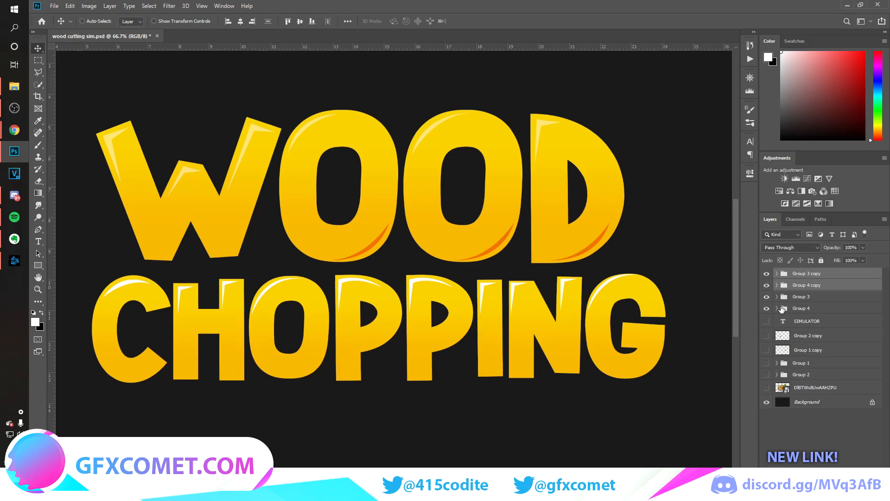
{"action": "left_click", "coordinate": [808, 285]}
{"action": "key", "text": "ctrl+e"}
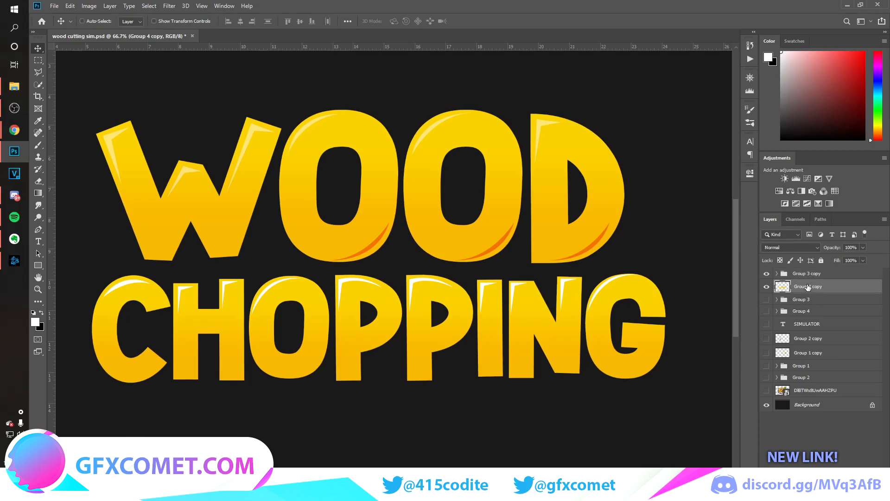
{"action": "left_click", "coordinate": [818, 274]}
{"action": "key", "text": "ctrl+e"}
Move the original WOOD and CHOPPING groups below the merged leaf layer and hide the merged lettering copies
{"action": "left_click", "coordinate": [818, 300]}
{"action": "left_click", "coordinate": [818, 311], "text": "ctrl"}
{"action": "left_click_drag", "start_coordinate": [818, 311], "coordinate": [779, 341]}
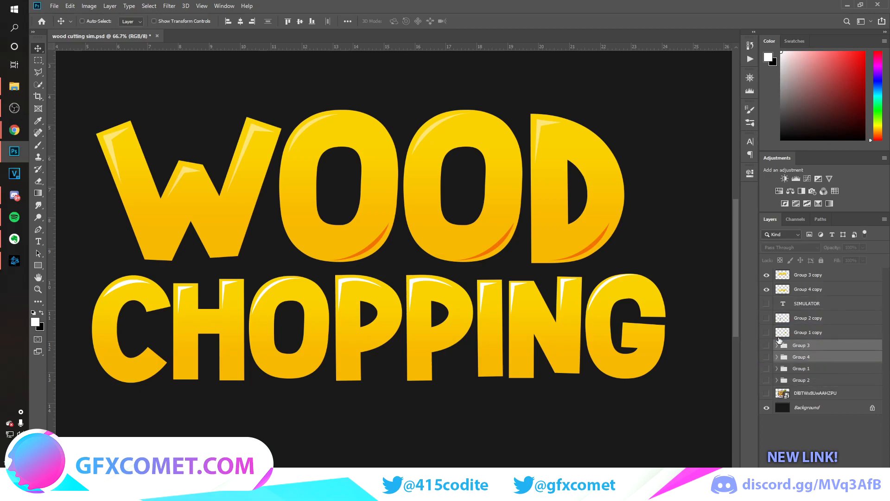
{"action": "left_click", "coordinate": [766, 289]}
{"action": "left_click", "coordinate": [766, 274]}
Check what each of the four original groups contains by showing them one at a time
{"action": "left_click", "coordinate": [766, 345]}
{"action": "left_click", "coordinate": [766, 345]}
{"action": "left_click", "coordinate": [766, 356]}
{"action": "left_click", "coordinate": [766, 356]}
{"action": "left_click", "coordinate": [766, 368]}
{"action": "left_click", "coordinate": [766, 368]}
{"action": "left_click", "coordinate": [766, 380]}
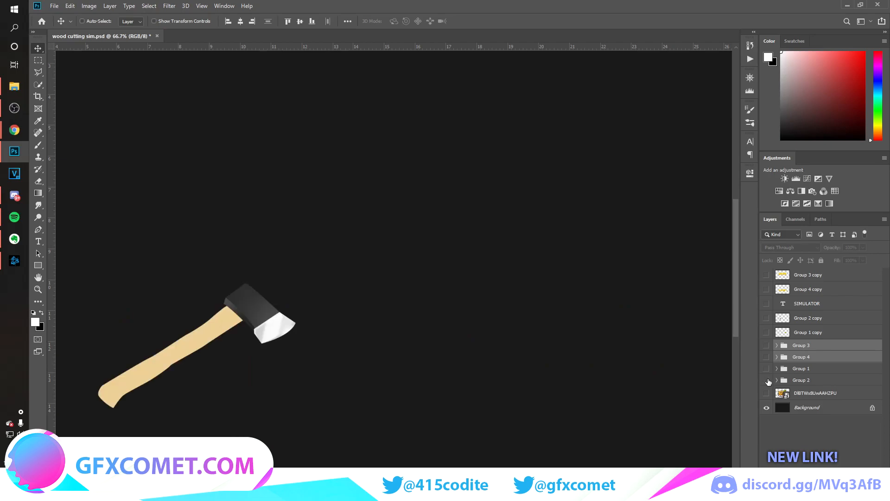
{"action": "left_click", "coordinate": [766, 380]}
Rename Group 2 as b1 and Group 1 as b2
{"action": "left_click", "coordinate": [798, 381]}
{"action": "double_click", "coordinate": [799, 379]}
{"action": "type", "text": "b"}
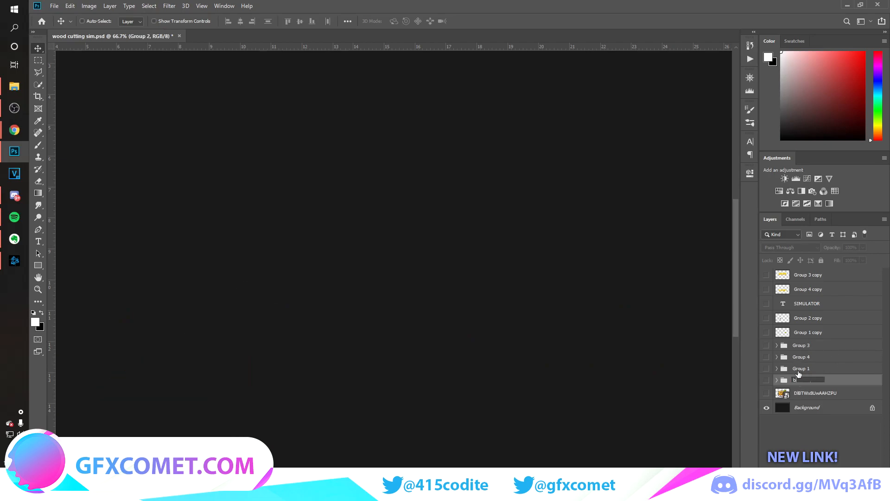
{"action": "type", "text": "1"}
{"action": "double_click", "coordinate": [800, 368]}
{"action": "type", "text": "b2"}
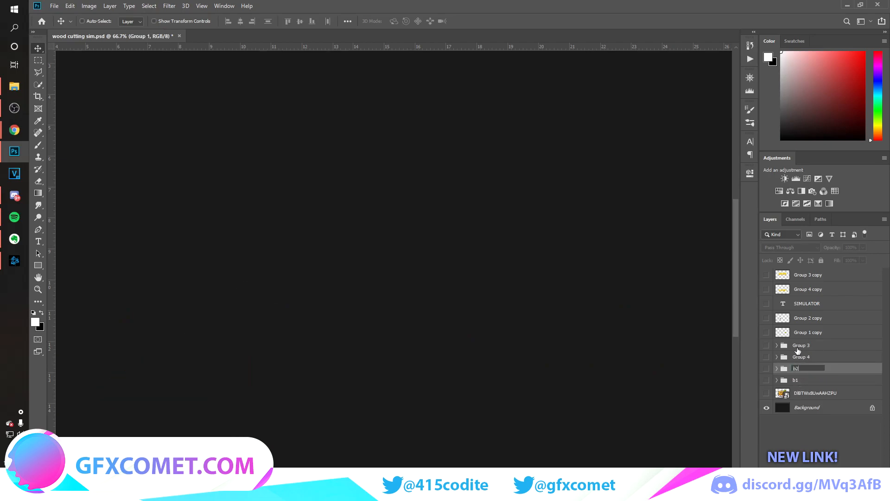
{"action": "key", "text": "Return"}
Rename Group 4 as b3 and Group 3 as b4
{"action": "double_click", "coordinate": [800, 357]}
{"action": "type", "text": "b3"}
{"action": "key", "text": "Return"}
{"action": "double_click", "coordinate": [799, 344]}
{"action": "type", "text": "b"}
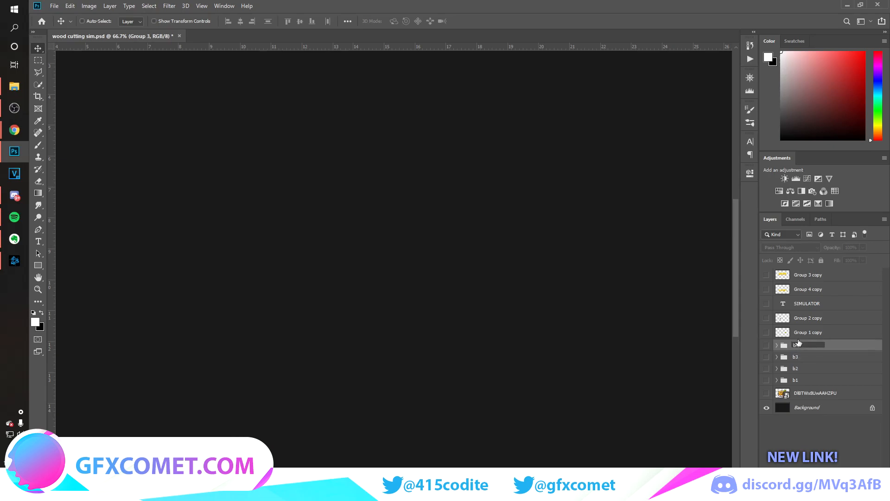
{"action": "type", "text": "4"}
Rename the Group 1 copy layer as leaf and the Group 2 copy layer as axe
{"action": "left_click", "coordinate": [806, 332]}
{"action": "left_click", "coordinate": [766, 331]}
{"action": "left_click", "coordinate": [766, 332]}
{"action": "double_click", "coordinate": [800, 332]}
{"action": "type", "text": "leaf"}
{"action": "key", "text": "Return"}
{"action": "double_click", "coordinate": [807, 317]}
{"action": "type", "text": "aa"}
{"action": "type", "text": "e"}
{"action": "key", "text": "Return"}
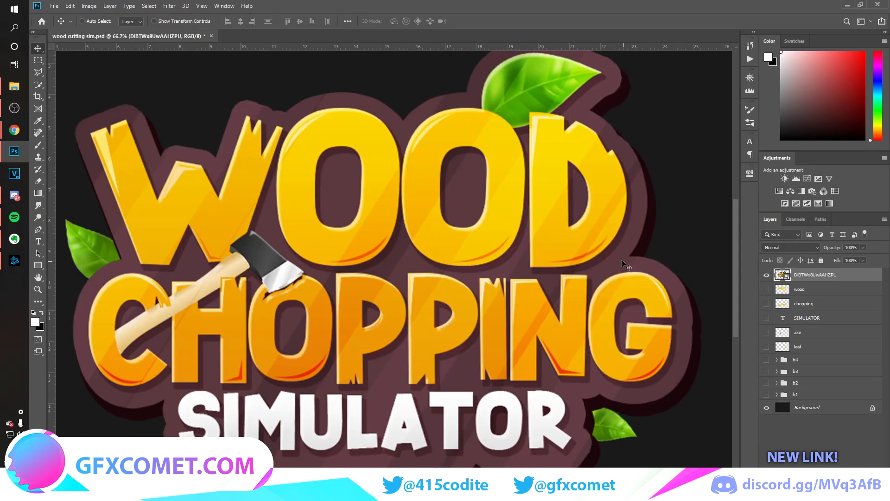
Show the wood, chopping and SIMULATOR layers and move the reference logo layer beneath them
{"action": "left_click_drag", "start_coordinate": [768, 291], "coordinate": [767, 317]}
{"action": "left_click", "coordinate": [783, 318]}
{"action": "left_click_drag", "start_coordinate": [806, 275], "coordinate": [793, 322]}
Place a copy of the leaf on the topmost layer over the reference's large leaf and compare it with the reference
{"action": "left_click", "coordinate": [767, 346]}
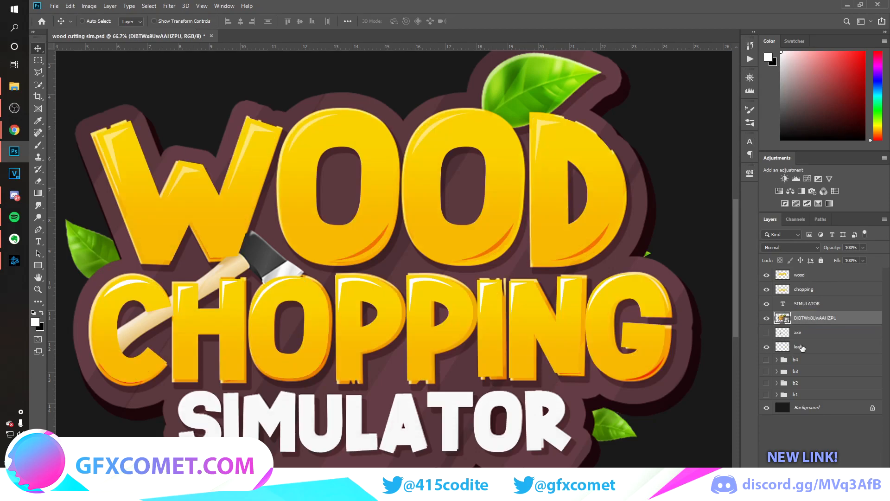
{"action": "left_click", "coordinate": [825, 348]}
{"action": "left_click_drag", "start_coordinate": [811, 347], "coordinate": [829, 275]}
{"action": "left_click_drag", "start_coordinate": [576, 240], "coordinate": [609, 97]}
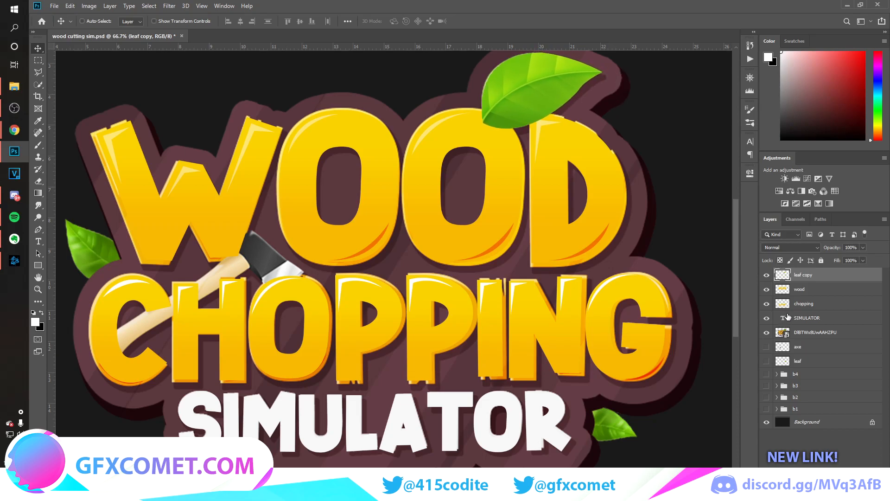
{"action": "left_click", "coordinate": [766, 332]}
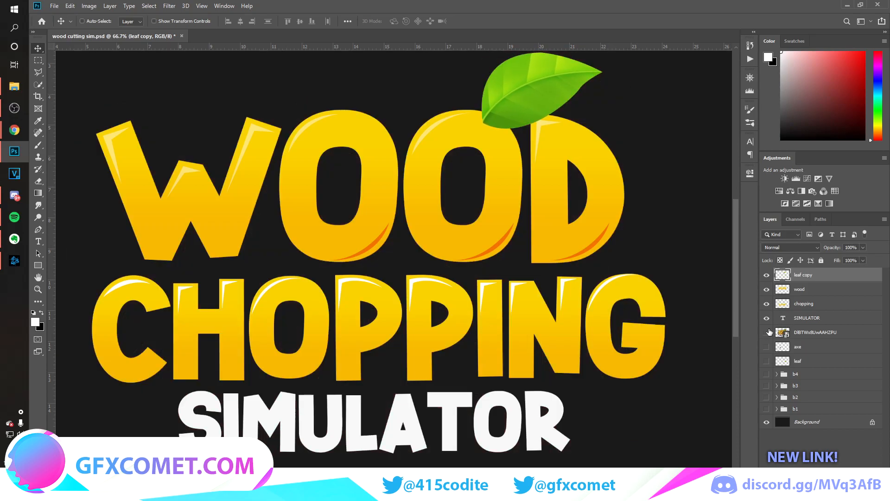
{"action": "left_click", "coordinate": [766, 332]}
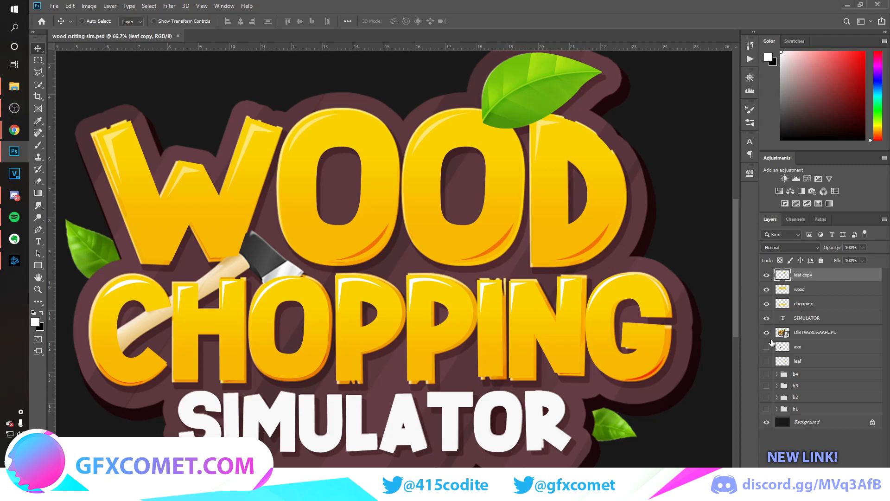
Move the axe layer above the reference logo layer, position the axe over the reference axe, and hide the reference
{"action": "left_click", "coordinate": [765, 332]}
{"action": "left_click", "coordinate": [766, 346]}
{"action": "left_click_drag", "start_coordinate": [797, 346], "coordinate": [765, 332]}
{"action": "left_click_drag", "start_coordinate": [304, 325], "coordinate": [346, 268]}
{"action": "left_click", "coordinate": [764, 347]}
{"action": "left_click", "coordinate": [766, 347]}
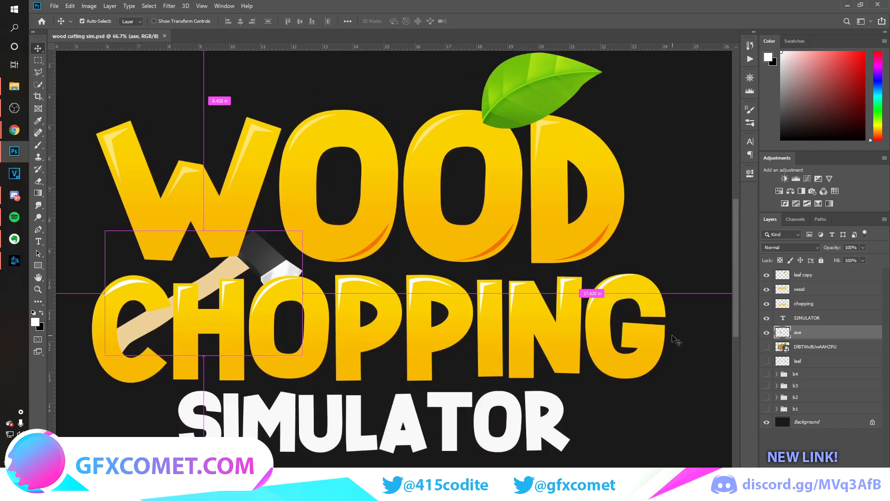
Move the reference logo layer to the top of the layer stack, compare it with the artwork, and hide it
{"action": "key", "text": "ctrl+plus"}
{"action": "key", "text": "ctrl+minus"}
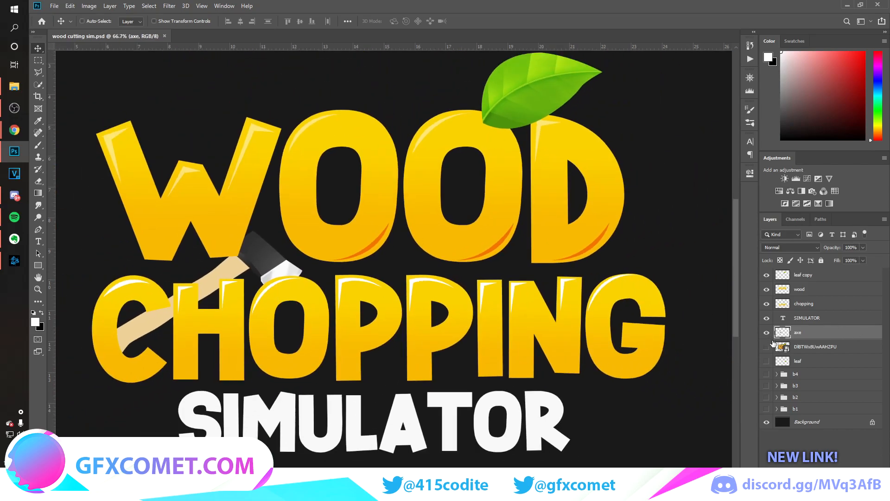
{"action": "left_click", "coordinate": [767, 347]}
{"action": "left_click", "coordinate": [797, 348]}
{"action": "left_click_drag", "start_coordinate": [779, 346], "coordinate": [792, 270]}
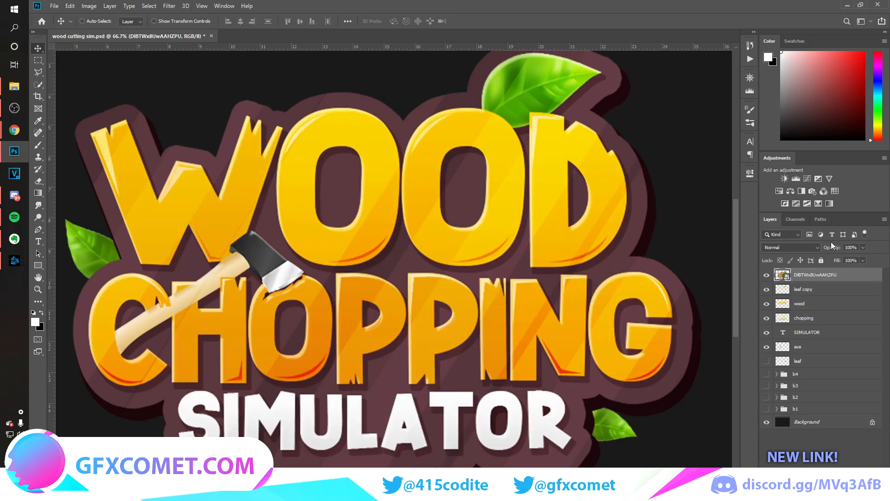
{"action": "left_click", "coordinate": [767, 276]}
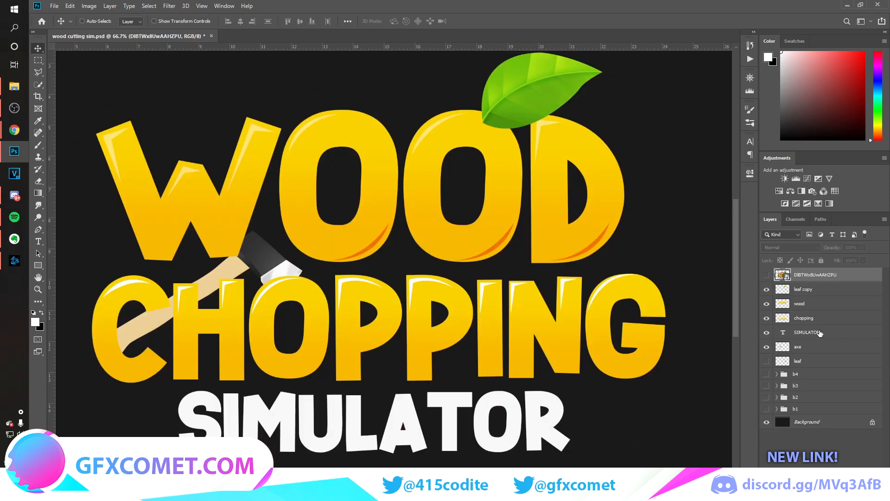
Make the chopping layer active and set the Pen tool to Path mode
{"action": "left_click", "coordinate": [801, 347]}
{"action": "key", "text": "ctrl+plus"}
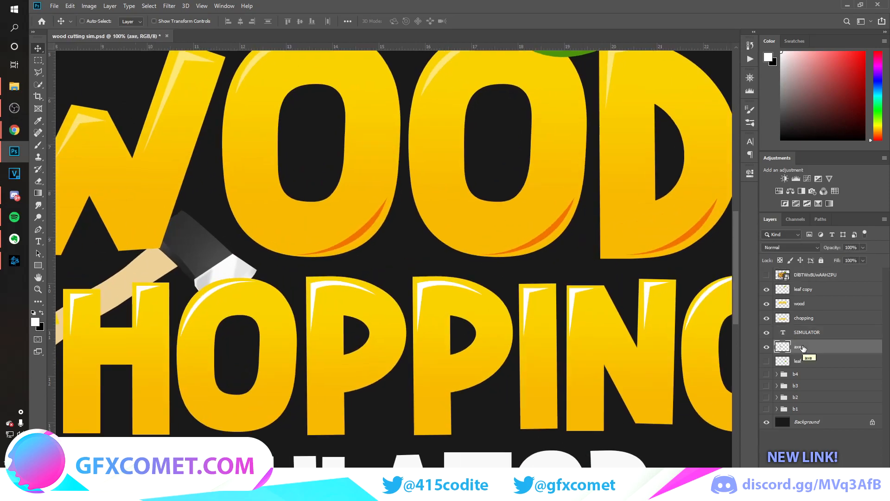
{"action": "left_click", "coordinate": [799, 304]}
{"action": "left_click", "coordinate": [802, 289]}
{"action": "left_click", "coordinate": [803, 318]}
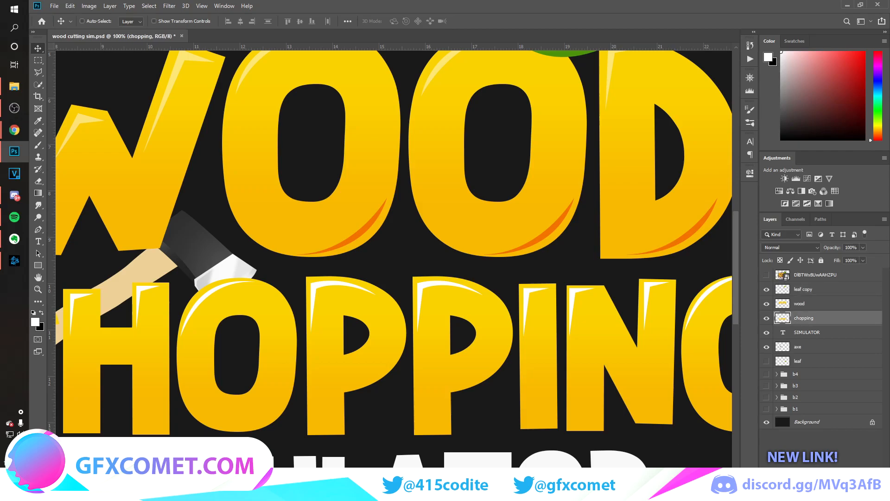
{"action": "scroll", "coordinate": [394, 254], "scroll_direction": "left", "scroll_amount": 1}
{"action": "scroll", "coordinate": [148, 185], "scroll_direction": "left", "scroll_amount": 10}
{"action": "left_click", "coordinate": [39, 229]}
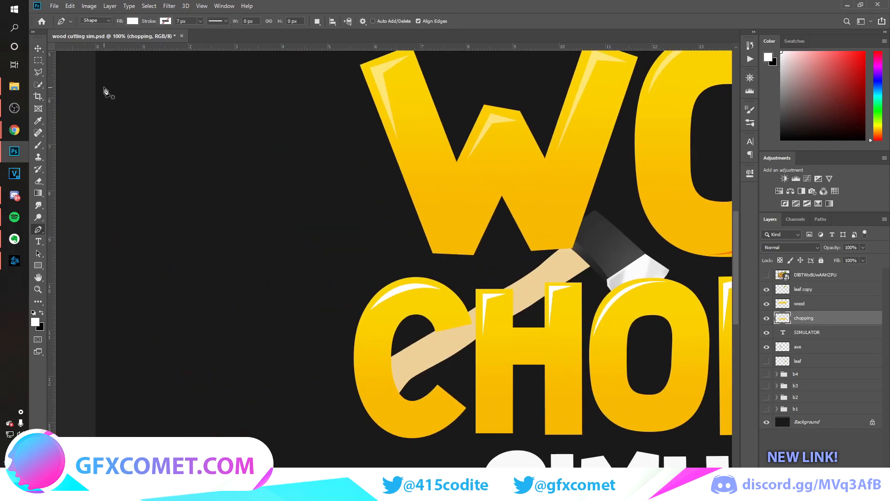
{"action": "left_click", "coordinate": [96, 20]}
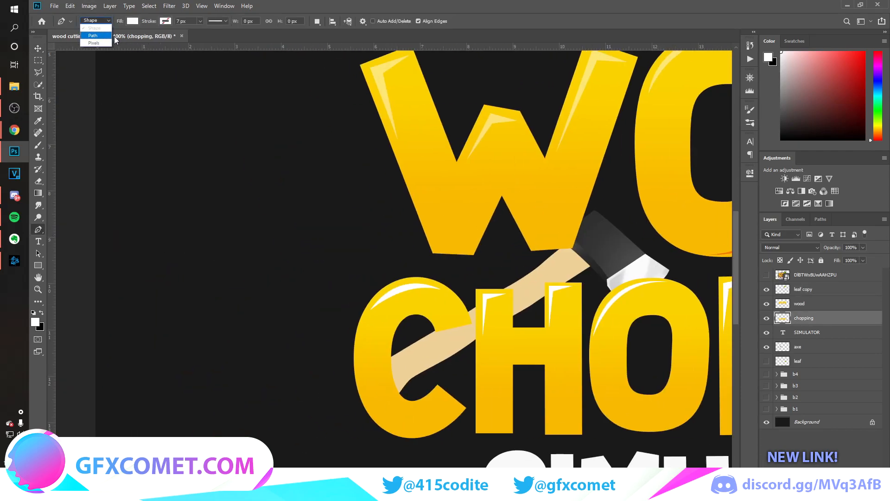
{"action": "left_click", "coordinate": [98, 35]}
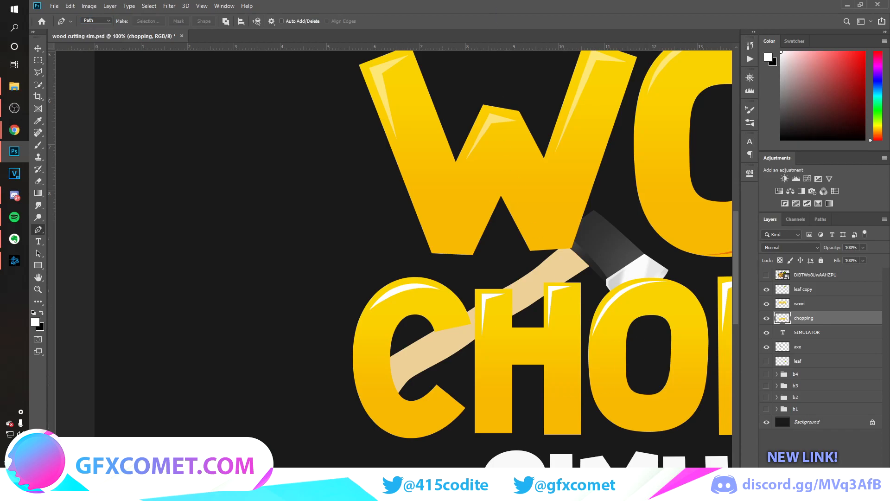
Trace a closed path along the upper edge of the first O in CHOPPING, beneath the axe blade
{"action": "scroll", "coordinate": [497, 307], "scroll_direction": "right", "scroll_amount": 7}
{"action": "left_click", "coordinate": [447, 281]}
{"action": "left_click", "coordinate": [435, 284]}
{"action": "left_click", "coordinate": [420, 287]}
{"action": "left_click", "coordinate": [406, 295]}
{"action": "left_click", "coordinate": [399, 299]}
{"action": "left_click", "coordinate": [411, 299]}
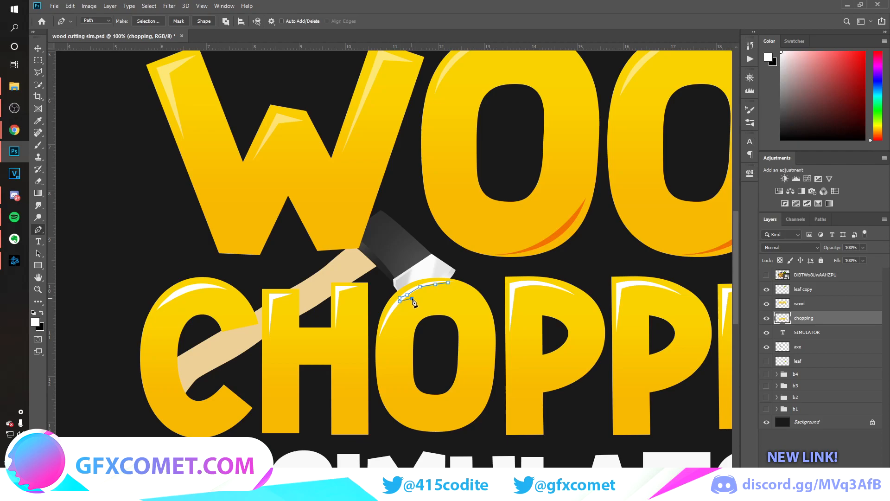
{"action": "left_click", "coordinate": [413, 297]}
{"action": "left_click", "coordinate": [427, 292]}
{"action": "left_click", "coordinate": [443, 287]}
{"action": "left_click", "coordinate": [448, 281]}
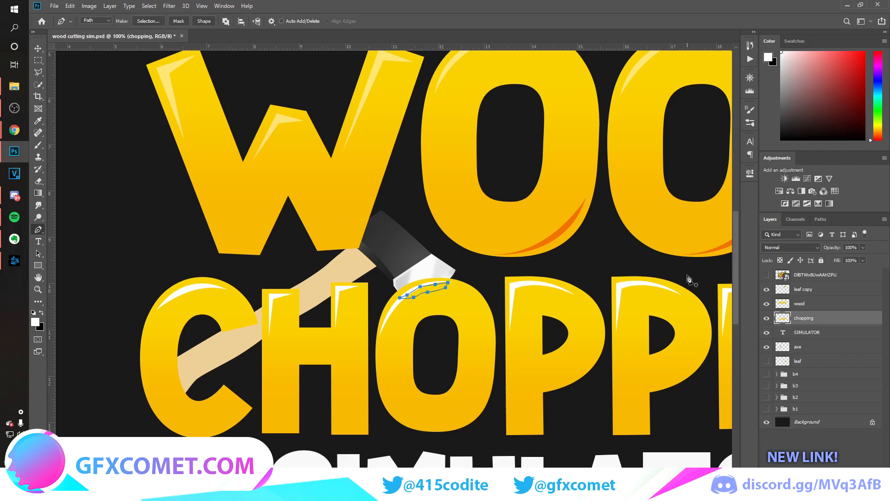
Convert the path to a selection, delete that area from the chopping layer, and save the document
{"action": "left_click", "coordinate": [159, 23]}
{"action": "left_click", "coordinate": [507, 138]}
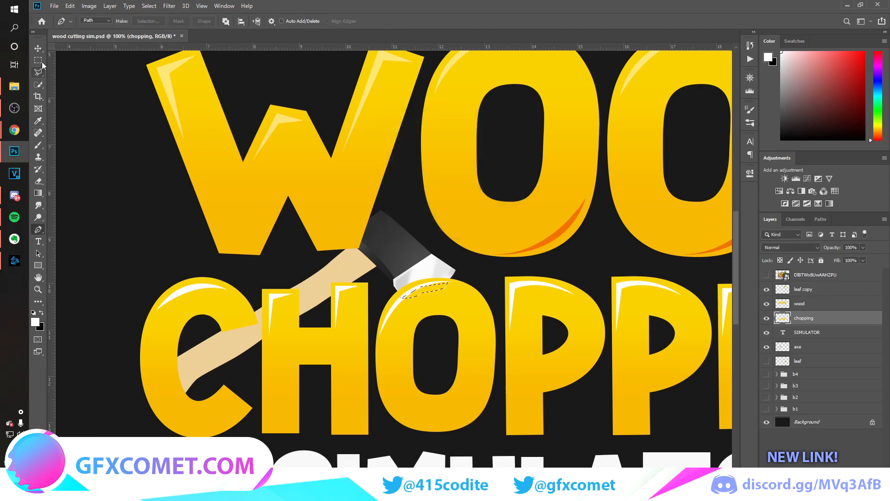
{"action": "key", "text": "Delete"}
{"action": "key", "text": "ctrl+d"}
{"action": "key", "text": "v"}
{"action": "key", "text": "ctrl+minus"}
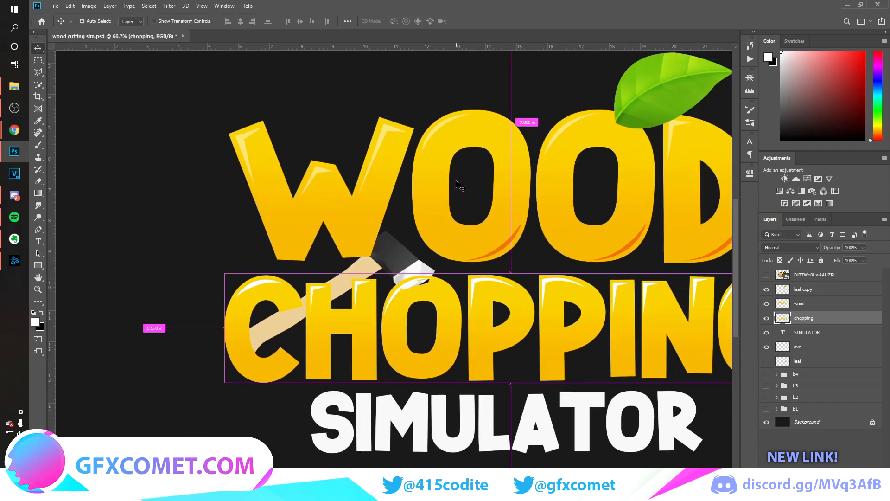
{"action": "key", "text": "ctrl+minus"}
{"action": "key", "text": "ctrl+minus"}
{"action": "key", "text": "ctrl+plus"}
{"action": "key", "text": "ctrl+s"}
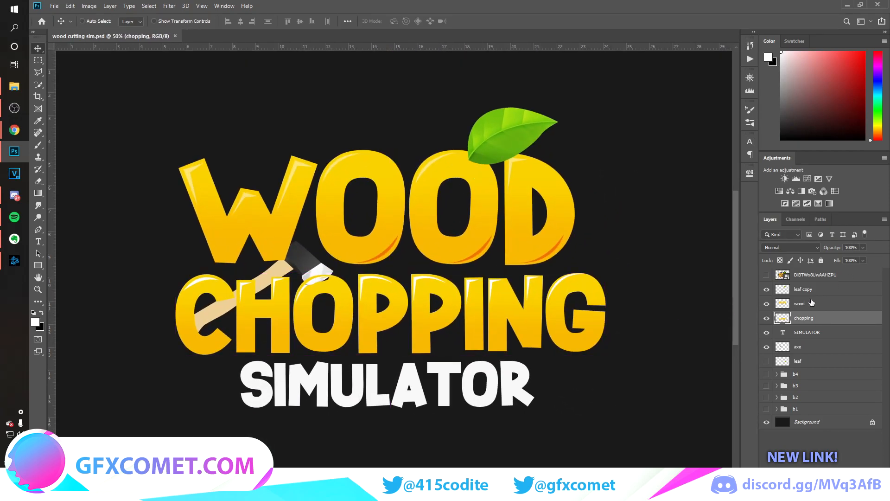
Load the outline of the wood lettering as a selection and expand it slightly beyond the letters
{"action": "left_click", "coordinate": [767, 289]}
{"action": "left_click", "coordinate": [767, 289]}
{"action": "left_click", "coordinate": [792, 293]}
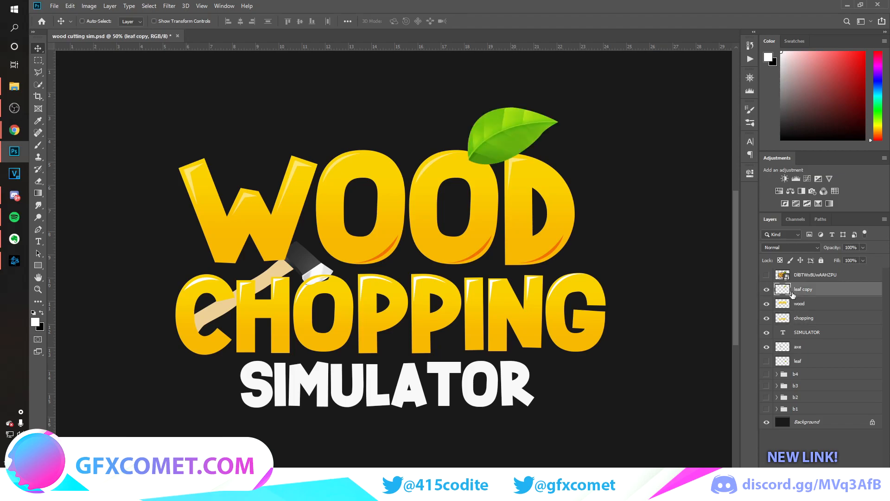
{"action": "left_click", "coordinate": [766, 303]}
{"action": "left_click", "coordinate": [767, 304]}
{"action": "left_click", "coordinate": [797, 304]}
{"action": "left_click", "coordinate": [766, 304]}
{"action": "left_click", "coordinate": [766, 304]}
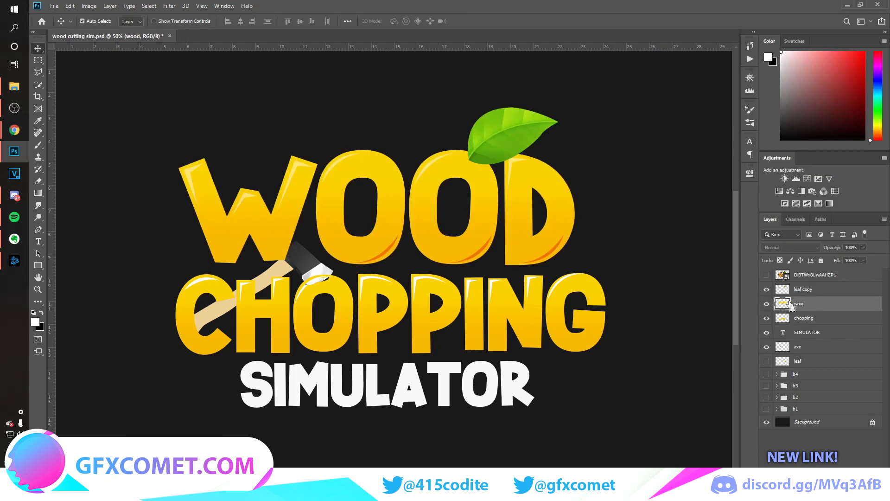
{"action": "left_click", "coordinate": [783, 304], "text": "ctrl"}
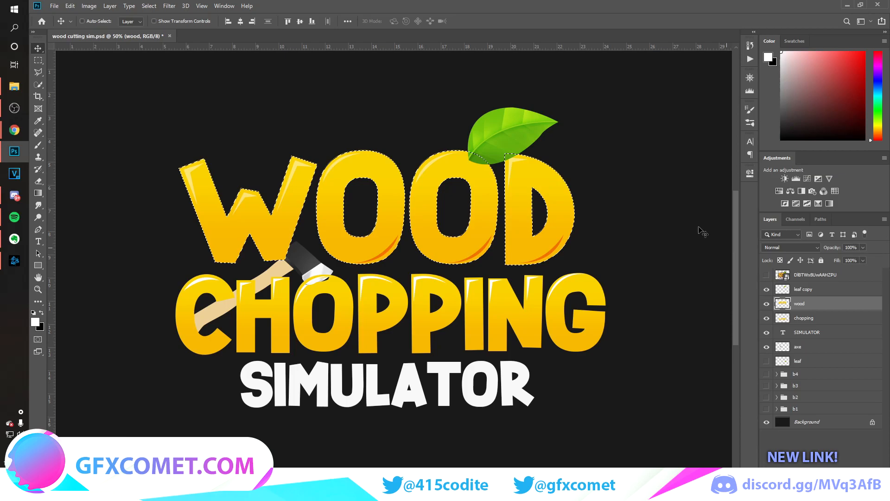
{"action": "left_click", "coordinate": [149, 5]}
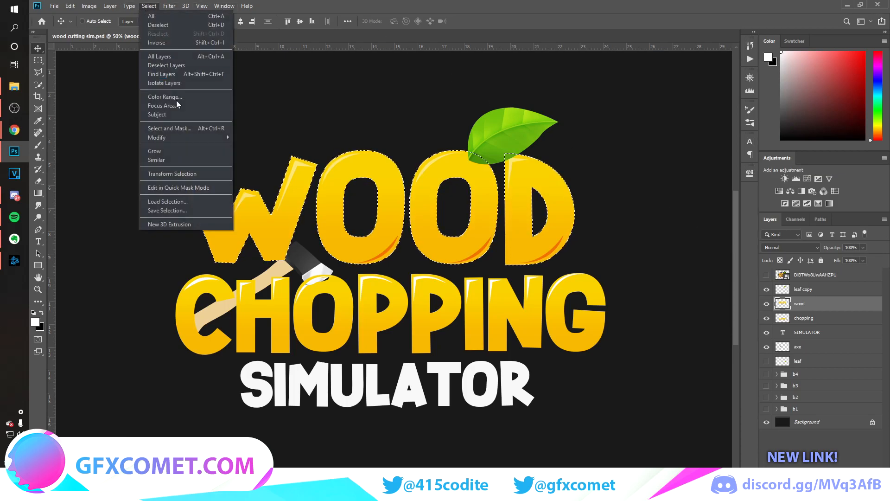
{"action": "mouse_move", "coordinate": [213, 137]}
{"action": "left_click", "coordinate": [251, 146]}
{"action": "left_click", "coordinate": [505, 157]}
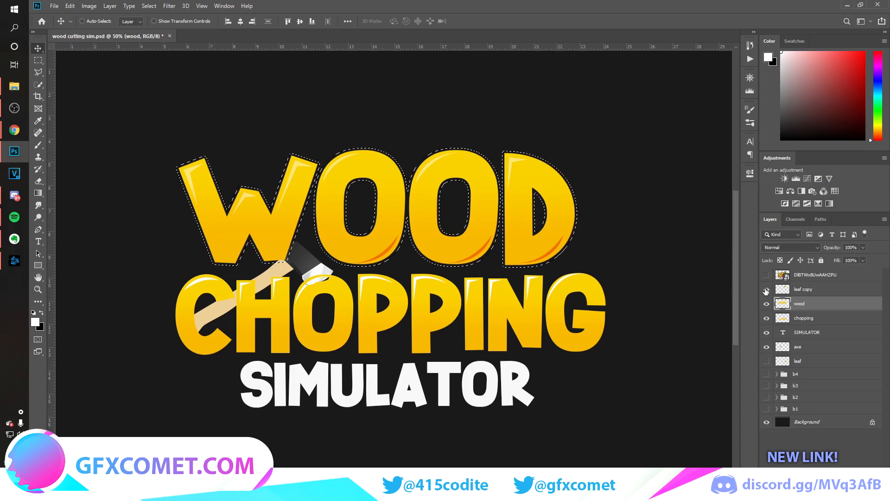
Delete the selected area from the leaf copy layer, deselect, and save the document
{"action": "left_click", "coordinate": [820, 290]}
{"action": "key", "text": "Delete"}
{"action": "key", "text": "ctrl+d"}
{"action": "key", "text": "ctrl+s"}
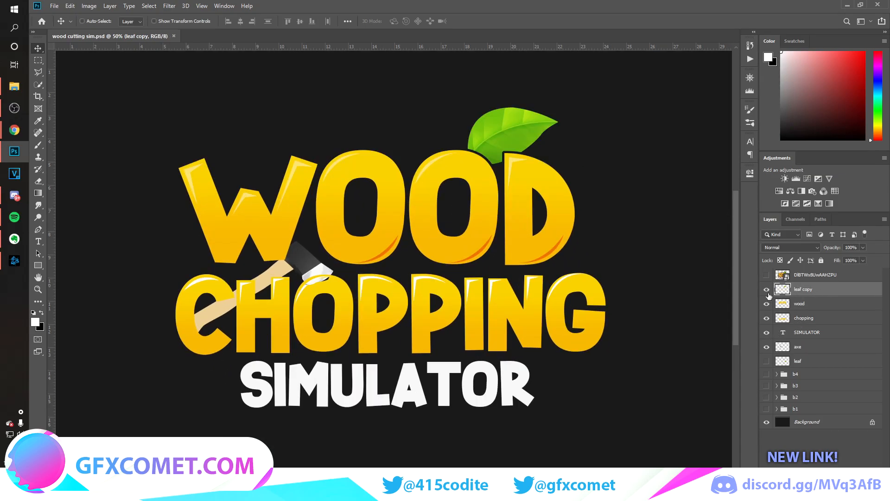
Check the reference logo and add a black Drop Shadow to the SIMULATOR text with reduced opacity and a distance of 23 px
{"action": "left_click", "coordinate": [766, 275]}
{"action": "left_click", "coordinate": [815, 276]}
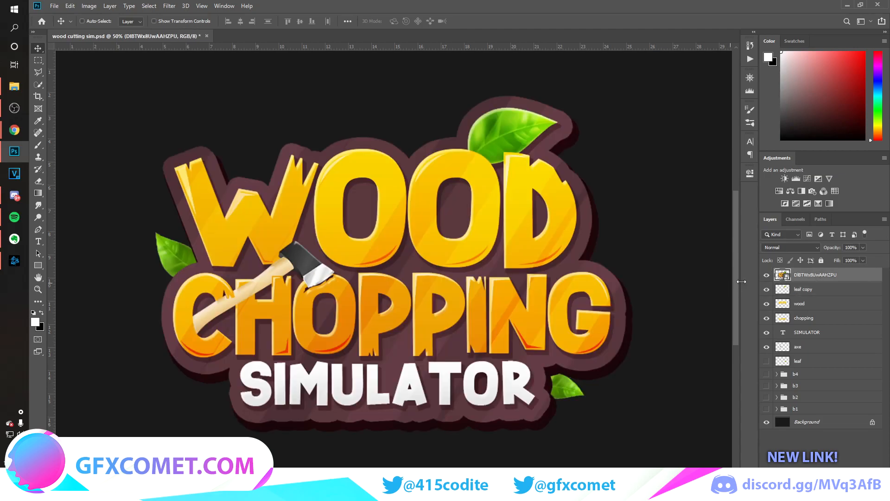
{"action": "left_click", "coordinate": [767, 275]}
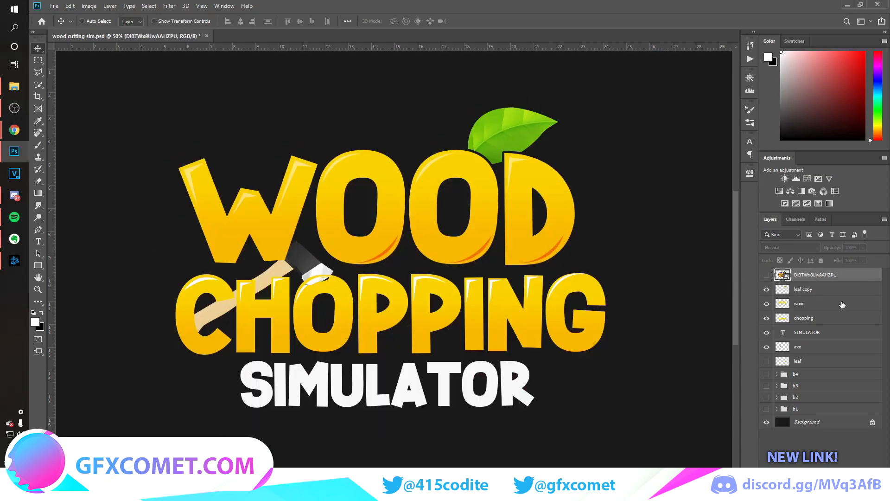
{"action": "left_click", "coordinate": [812, 347]}
{"action": "double_click", "coordinate": [868, 333]}
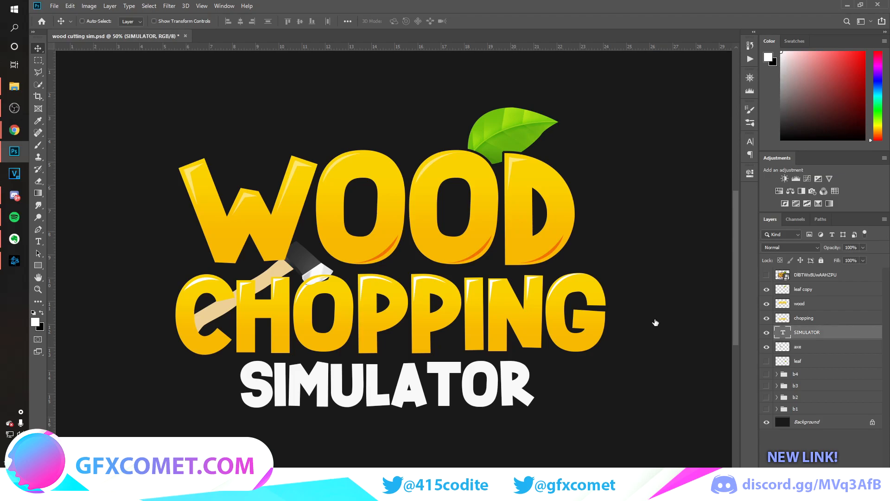
{"action": "left_click", "coordinate": [495, 366]}
{"action": "mouse_move", "coordinate": [626, 266]}
{"action": "left_mouse_down"}
{"action": "mouse_move", "coordinate": [652, 266]}
{"action": "mouse_move", "coordinate": [602, 277]}
{"action": "mouse_move", "coordinate": [615, 256]}
{"action": "left_mouse_up"}
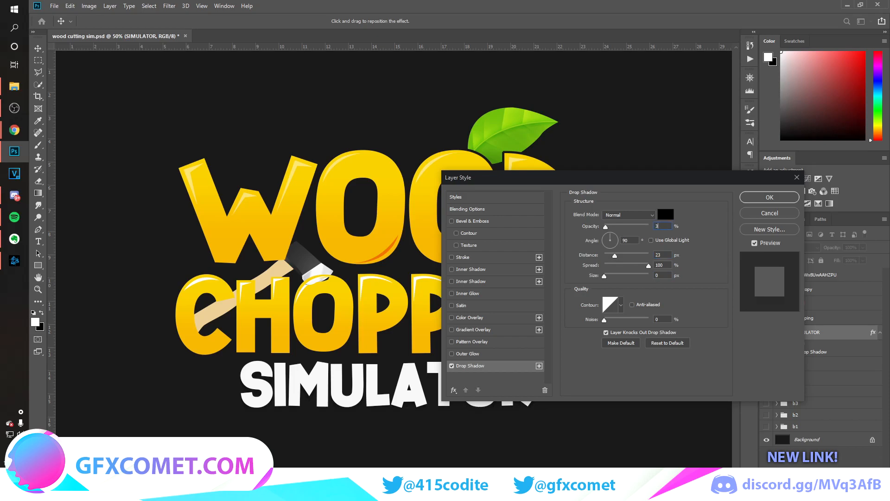
{"action": "key", "text": "Return"}
{"action": "left_click", "coordinate": [880, 332]}
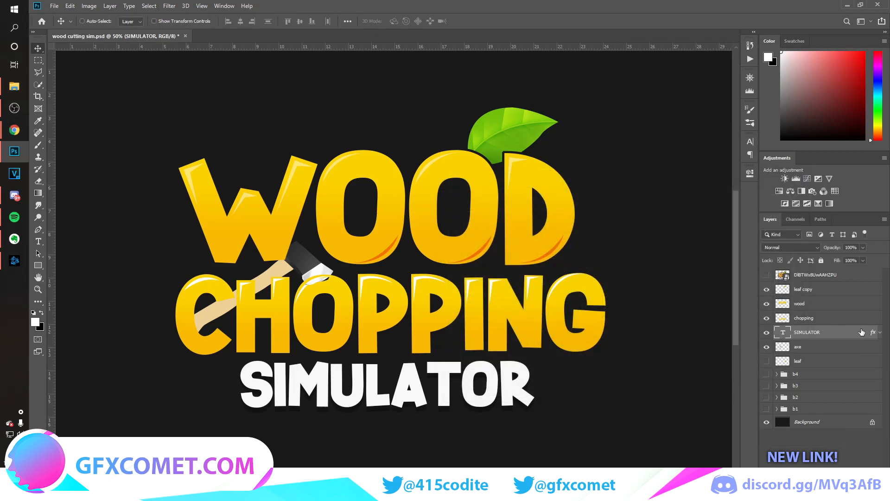
Group the layers from leaf copy to axe, then merge a duplicate of the group and hide the original group
{"action": "left_click", "coordinate": [805, 347]}
{"action": "left_click", "coordinate": [815, 295], "text": "shift"}
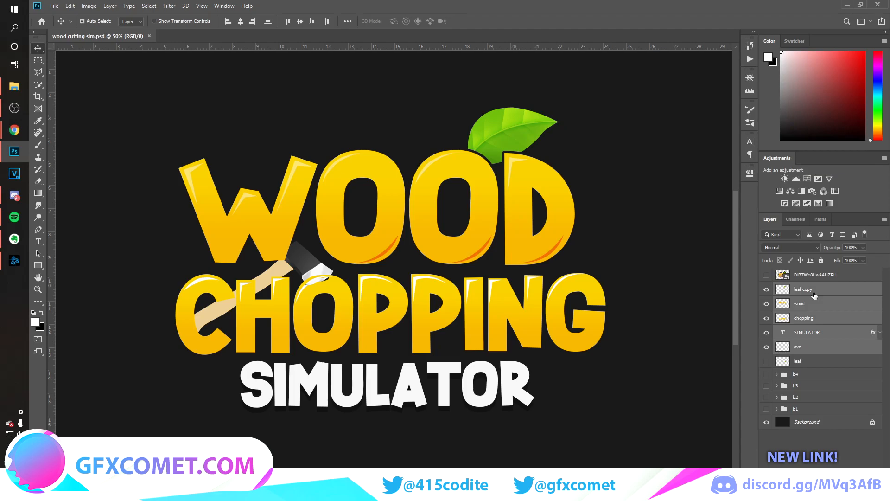
{"action": "key", "text": "ctrl+g"}
{"action": "key", "text": "ctrl+j"}
{"action": "left_click", "coordinate": [767, 300]}
{"action": "key", "text": "ctrl+e"}
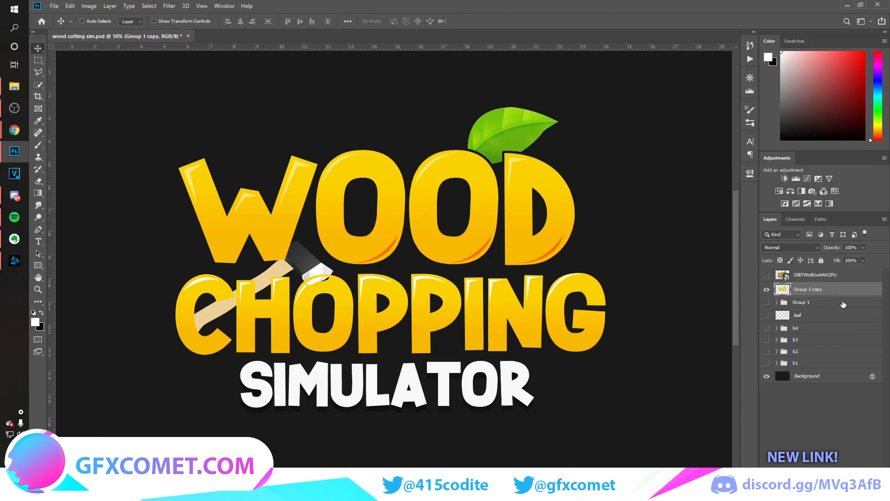
Add a new layer beneath the merged logo and load the logo's outline as a selection
{"action": "left_click", "coordinate": [843, 303]}
{"action": "key", "text": "ctrl+shift+alt+n"}
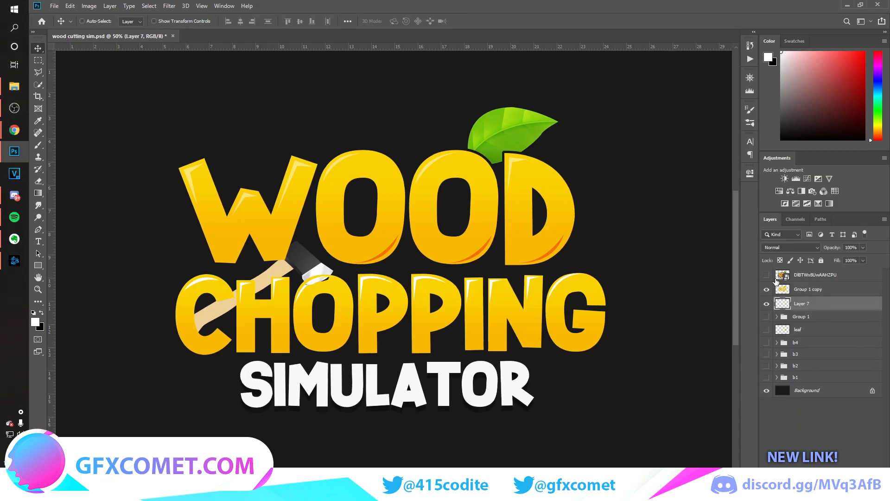
{"action": "left_click", "coordinate": [782, 289], "text": "ctrl"}
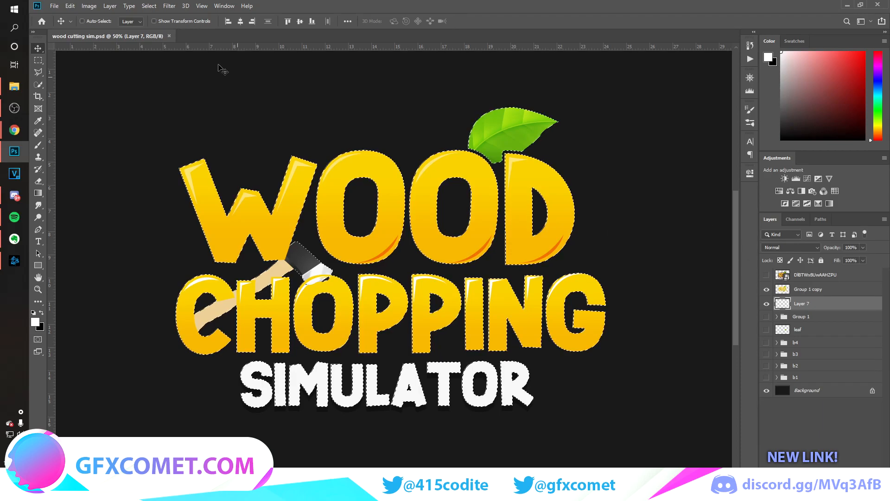
Try an expansion of the logo selection against the reference logo's border and undo it
{"action": "left_click", "coordinate": [149, 6]}
{"action": "mouse_move", "coordinate": [197, 137]}
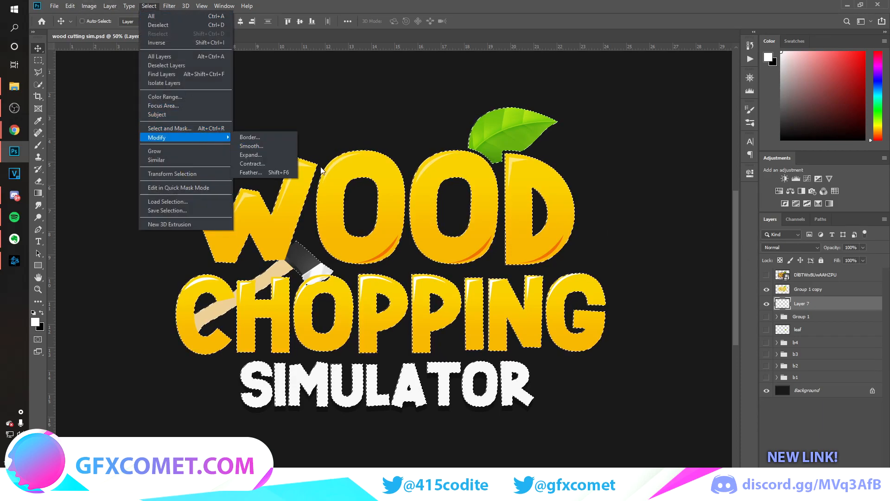
{"action": "left_click", "coordinate": [281, 157]}
{"action": "key", "text": "Return"}
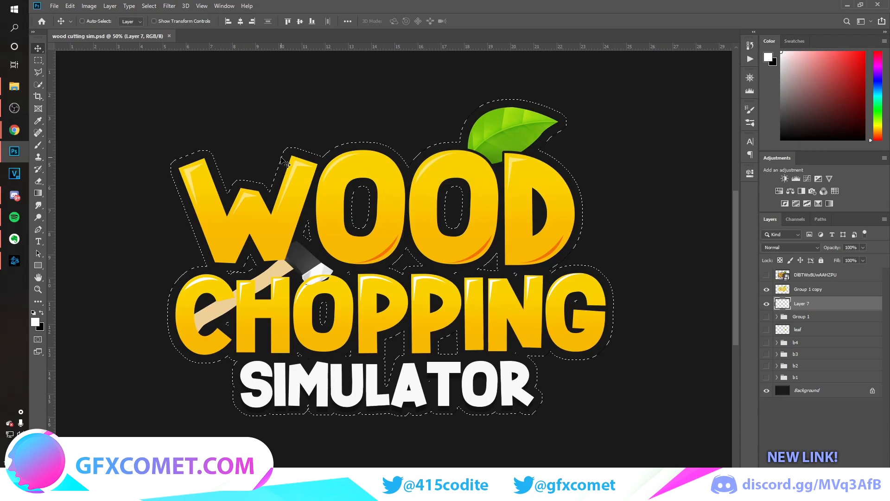
{"action": "left_click", "coordinate": [766, 275]}
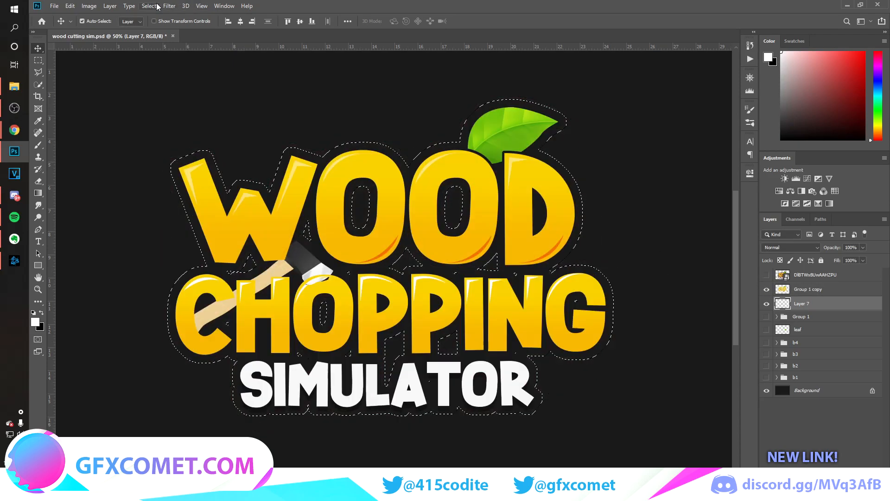
{"action": "key", "text": "ctrl+z"}
Expand the logo selection by a larger amount and show the reference logo to compare its border
{"action": "left_click", "coordinate": [149, 6]}
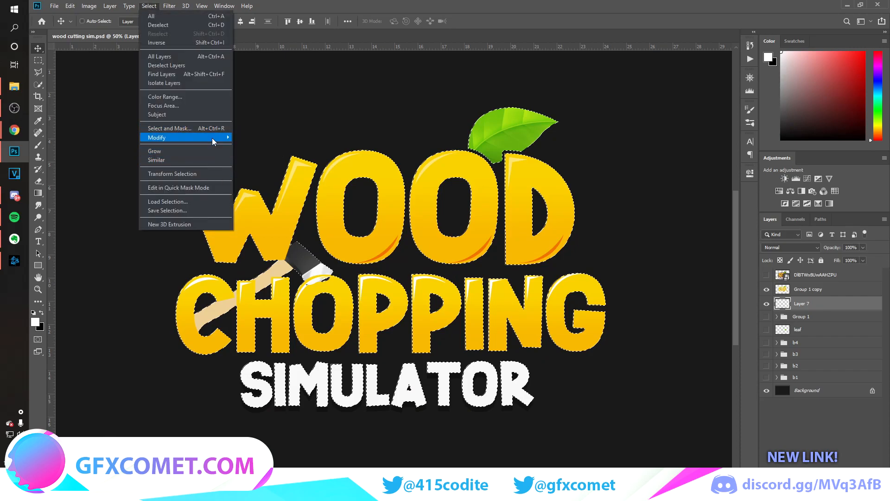
{"action": "mouse_move", "coordinate": [210, 140]}
{"action": "left_click", "coordinate": [271, 155]}
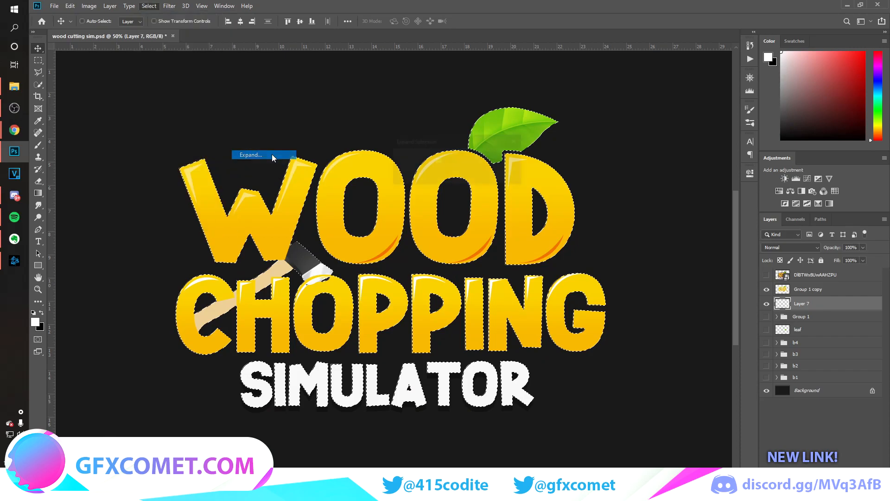
{"action": "key", "text": "Return"}
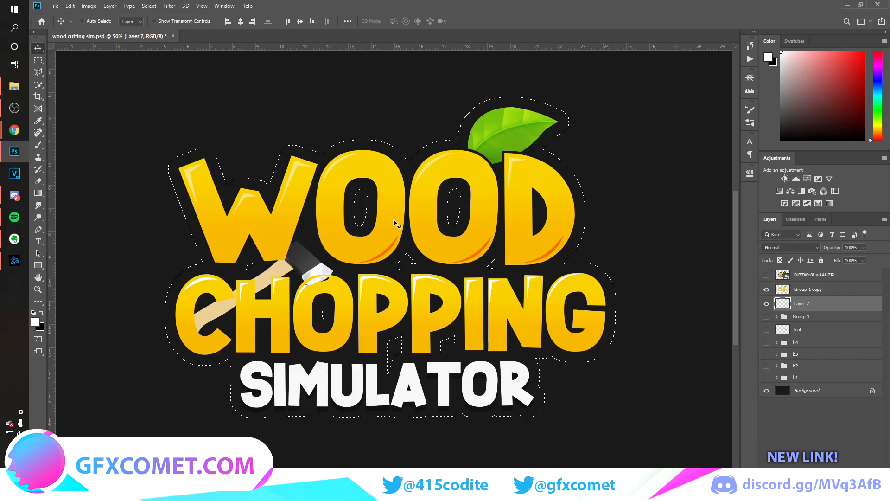
{"action": "left_click", "coordinate": [768, 274]}
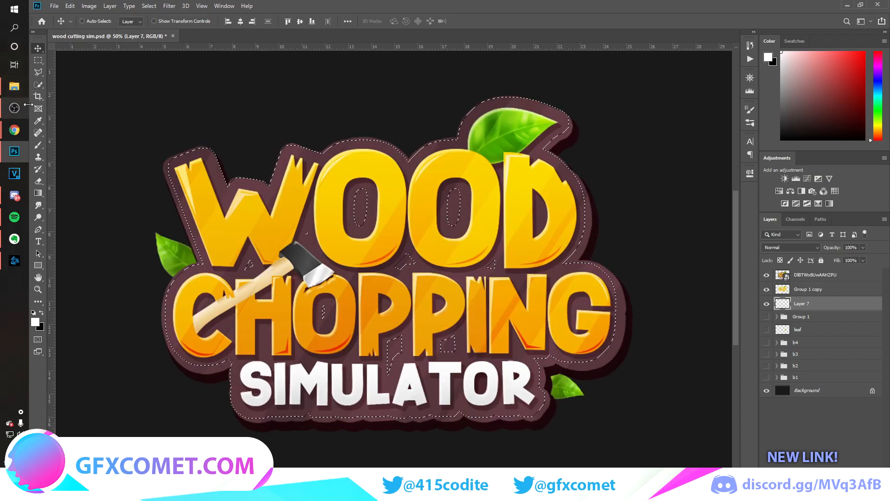
Sample the reference logo's dark border colour, hide the reference and fill the expanded selection with that colour on the new layer
{"action": "left_click", "coordinate": [38, 121]}
{"action": "left_click", "coordinate": [204, 156]}
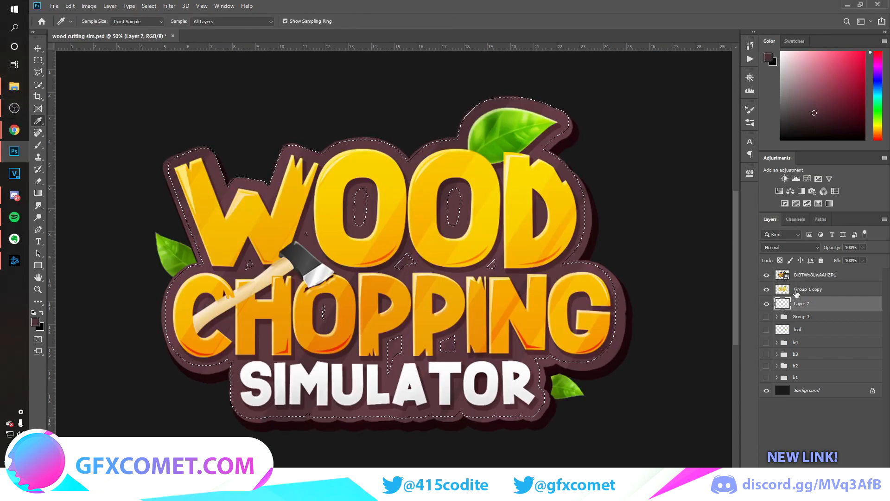
{"action": "left_click", "coordinate": [766, 274]}
{"action": "key", "text": "alt+BackSpace"}
{"action": "key", "text": "ctrl+d"}
{"action": "key", "text": "ctrl+s"}
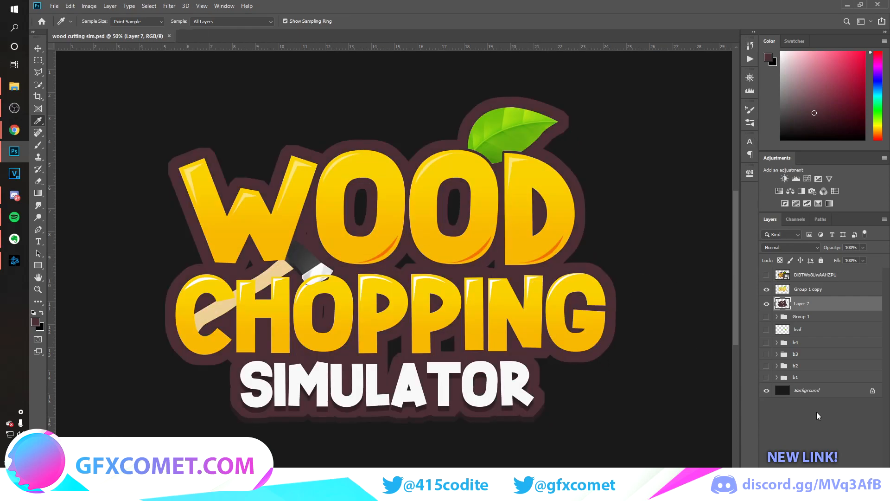
Add a new layer above the border fill and set the brush to 100% opacity and 100% flow
{"action": "left_click", "coordinate": [767, 304]}
{"action": "left_click", "coordinate": [767, 304]}
{"action": "key", "text": "v"}
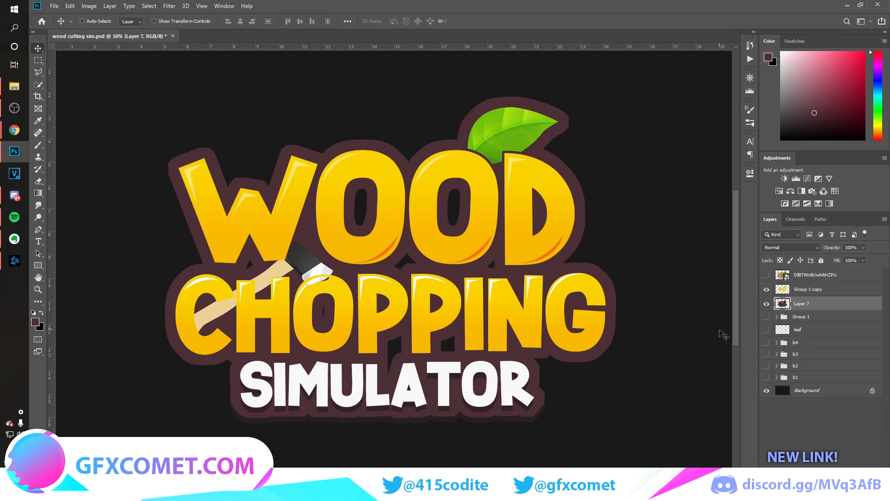
{"action": "key", "text": "ctrl+shift+alt+n"}
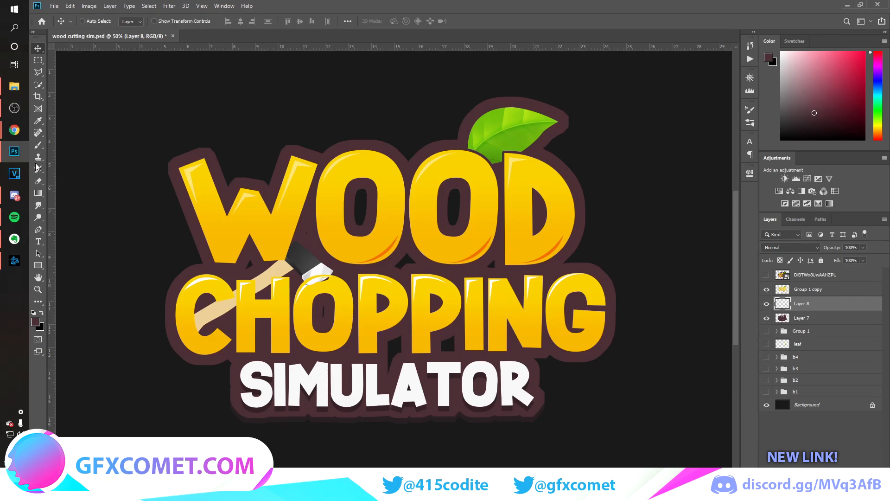
{"action": "left_click", "coordinate": [38, 146]}
{"action": "left_click", "coordinate": [89, 21]}
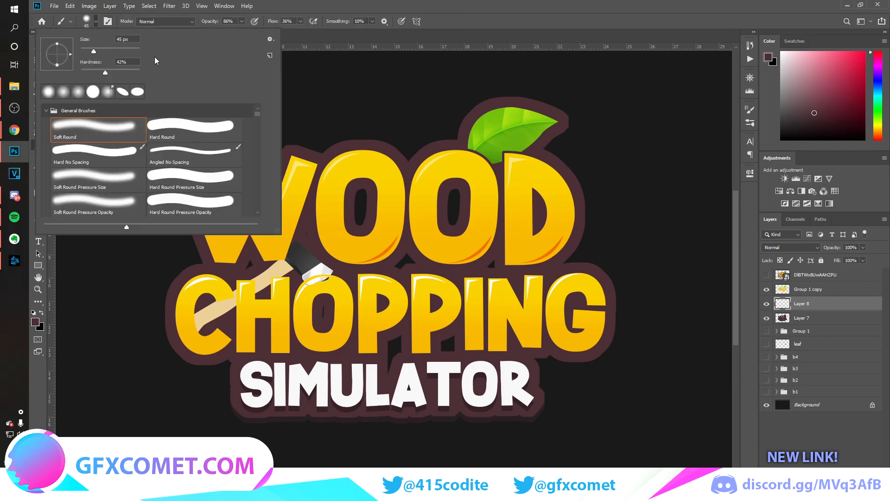
{"action": "left_click_drag", "start_coordinate": [213, 22], "coordinate": [466, 32]}
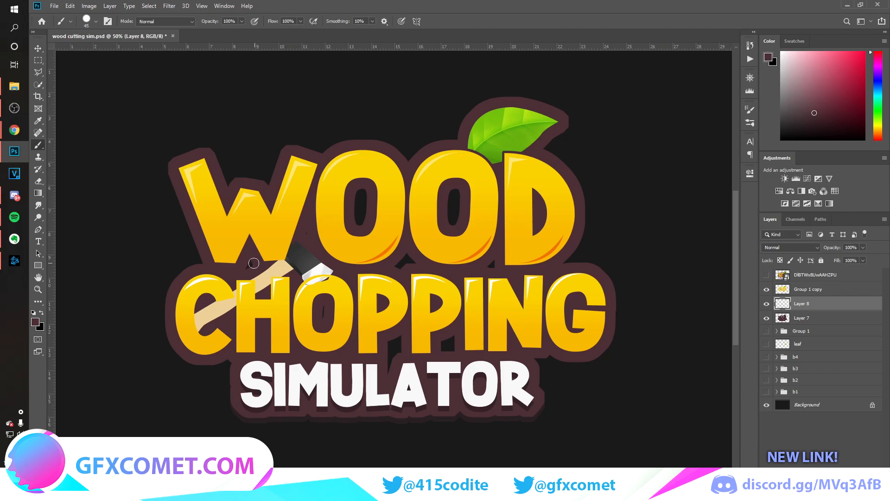
Paint the dark border colour over the remaining gaps by the axe and inside the letters, enlarging the brush as needed
{"action": "left_click_drag", "start_coordinate": [313, 239], "coordinate": [293, 256]}
{"action": "key", "text": "bracketright"}
{"action": "key", "text": "bracketright"}
{"action": "key", "text": "bracketright"}
{"action": "key", "text": "bracketright"}
{"action": "key", "text": "bracketright"}
{"action": "key", "text": "bracketright"}
{"action": "key", "text": "bracketright"}
{"action": "key", "text": "bracketright"}
{"action": "left_click_drag", "start_coordinate": [448, 213], "coordinate": [452, 194]}
{"action": "key", "text": "v"}
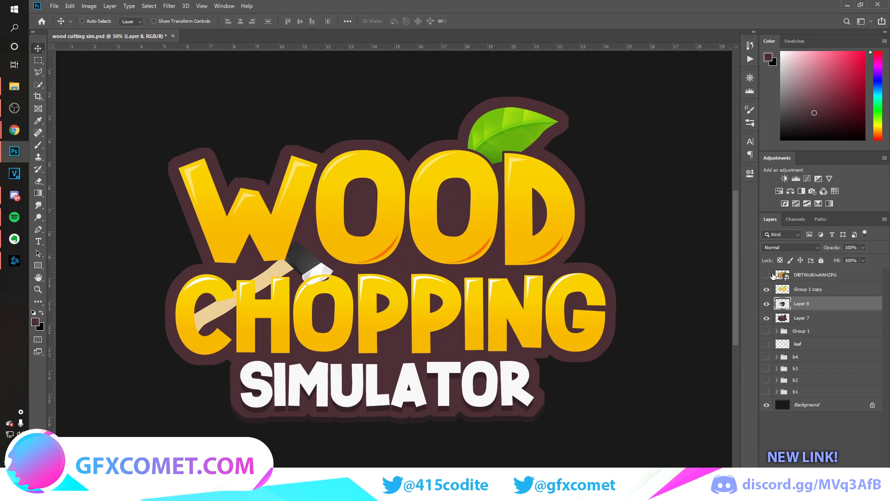
Compare the filled border against the reference logo by switching the reference on and off
{"action": "left_click", "coordinate": [767, 275]}
{"action": "left_click", "coordinate": [766, 274]}
{"action": "left_click", "coordinate": [766, 275]}
{"action": "left_click", "coordinate": [766, 275]}
{"action": "left_click", "coordinate": [766, 275]}
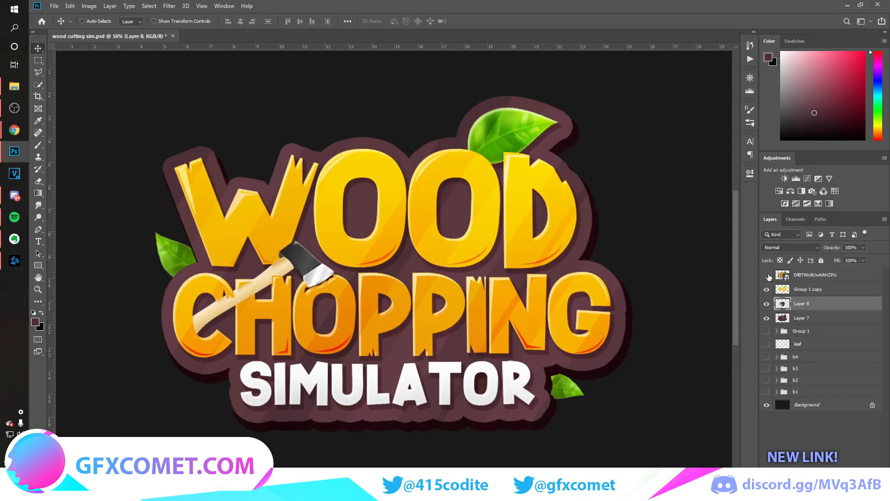
{"action": "left_click", "coordinate": [766, 275]}
Save the document and merge the two border fill layers into one
{"action": "key", "text": "ctrl+s"}
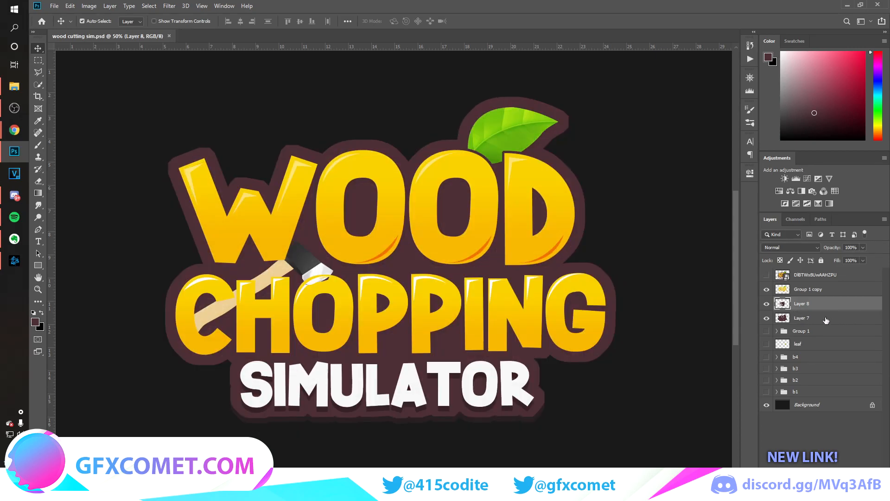
{"action": "left_click", "coordinate": [826, 319], "text": "ctrl"}
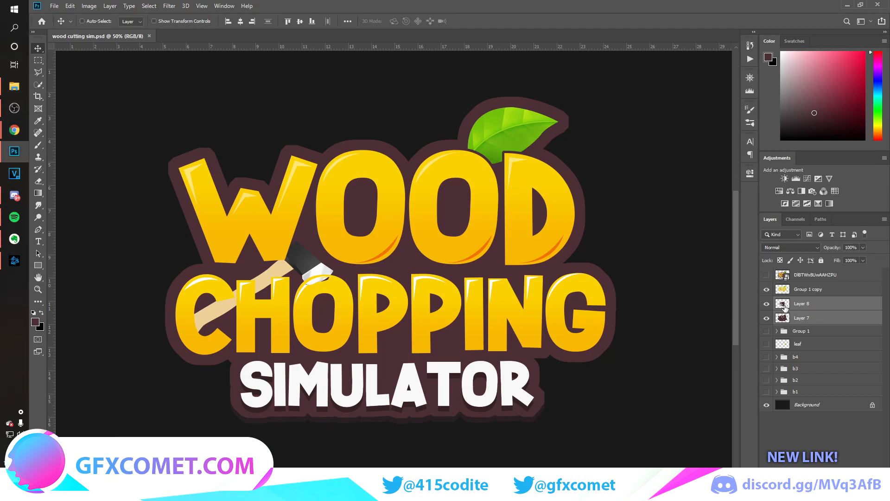
{"action": "key", "text": "ctrl+e"}
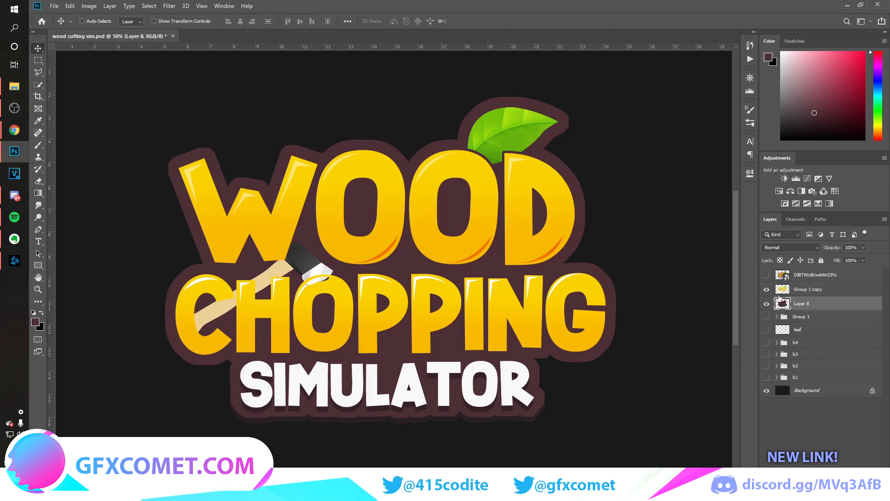
Duplicate the leaf beneath the border layer, then move and rotate it beside the end of SIMULATOR
{"action": "left_click_drag", "start_coordinate": [817, 330], "coordinate": [799, 318]}
{"action": "left_click", "coordinate": [767, 318]}
{"action": "left_click_drag", "start_coordinate": [612, 228], "coordinate": [607, 347]}
{"action": "key", "text": "ctrl+t"}
{"action": "left_click_drag", "start_coordinate": [599, 341], "coordinate": [606, 373]}
{"action": "key", "text": "Return"}
Duplicate the small leaf to the outer side of the W and rotate it so it pokes out from the border
{"action": "left_click_drag", "start_coordinate": [588, 361], "coordinate": [205, 217]}
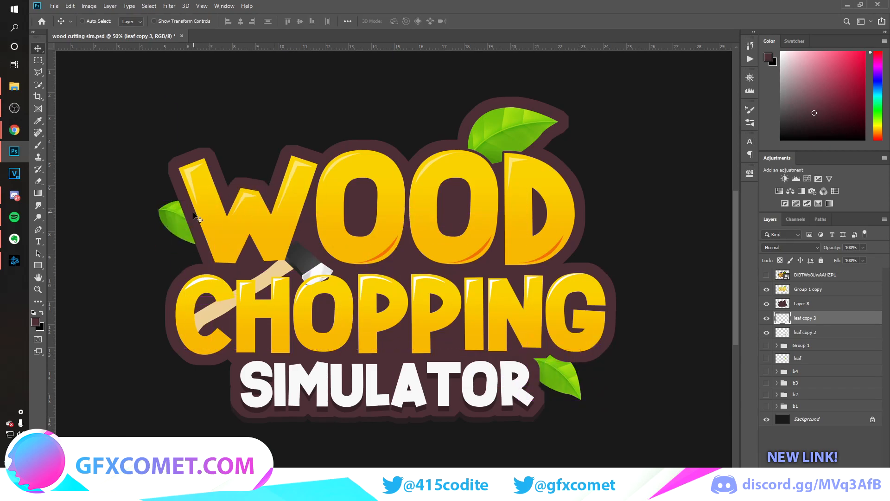
{"action": "key", "text": "ctrl+t"}
{"action": "left_click_drag", "start_coordinate": [193, 187], "coordinate": [170, 335]}
{"action": "key", "text": "Return"}
{"action": "left_click_drag", "start_coordinate": [234, 274], "coordinate": [239, 296]}
{"action": "key", "text": "ctrl+s"}
Compare the leaf placement against the reference logo and save the document
{"action": "left_click", "coordinate": [767, 274]}
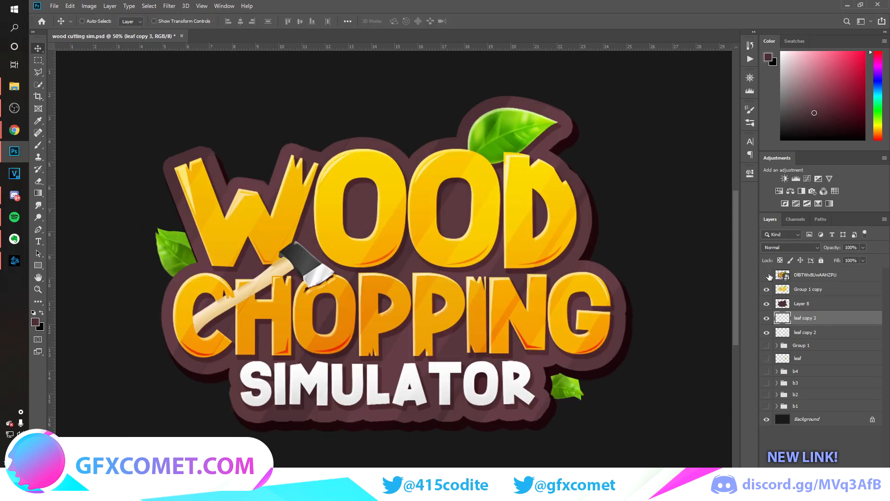
{"action": "left_click", "coordinate": [766, 275]}
{"action": "left_click_drag", "start_coordinate": [312, 256], "coordinate": [319, 280]}
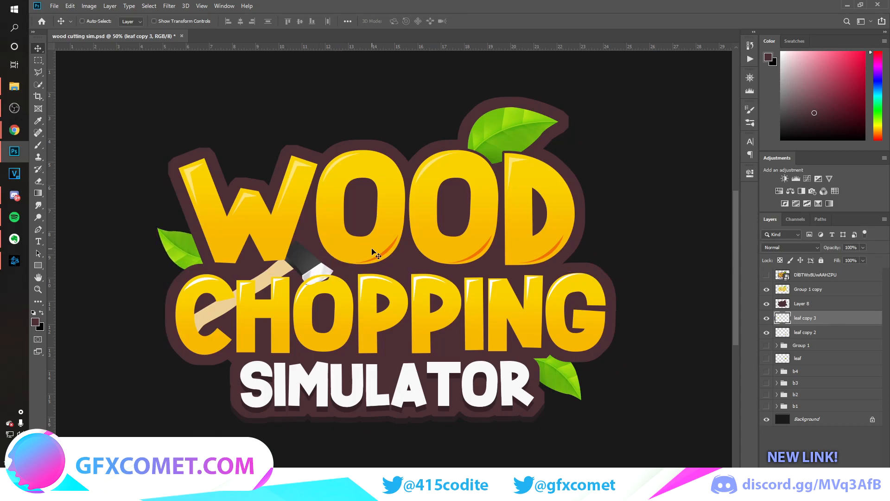
{"action": "key", "text": "ctrl+minus"}
{"action": "key", "text": "ctrl+s"}
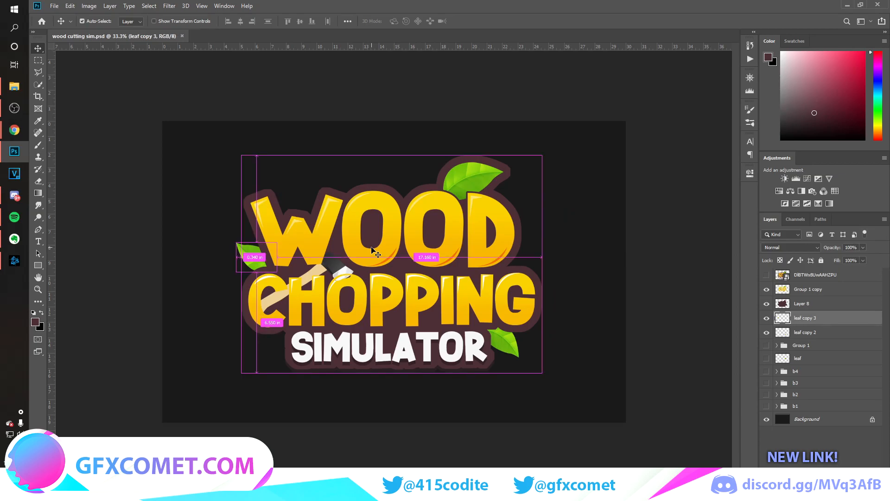
Group the logo, border and two small leaf layers, merge a duplicate of the group, hide the original and save
{"action": "key", "text": "ctrl+plus"}
{"action": "left_click", "coordinate": [832, 292]}
{"action": "left_click", "coordinate": [810, 334], "text": "shift"}
{"action": "key", "text": "ctrl+g"}
{"action": "key", "text": "ctrl+j"}
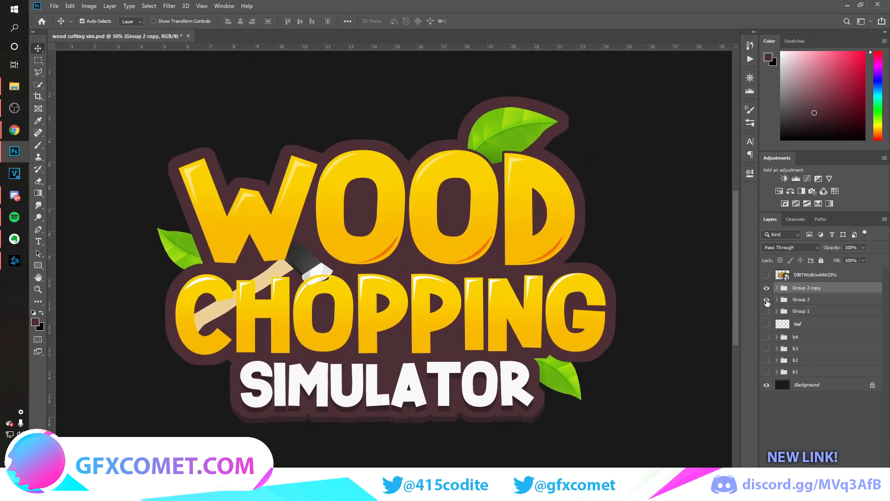
{"action": "key", "text": "ctrl+e"}
{"action": "key", "text": "ctrl+s"}
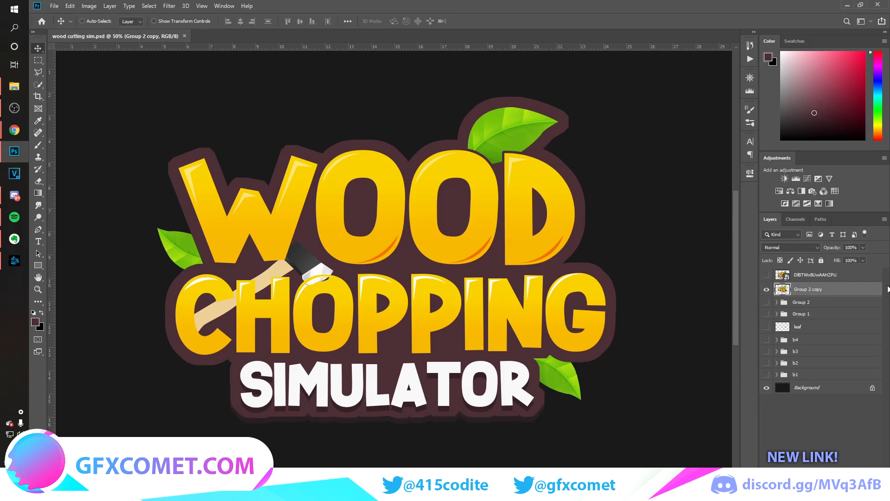
{"action": "double_click", "coordinate": [862, 289]}
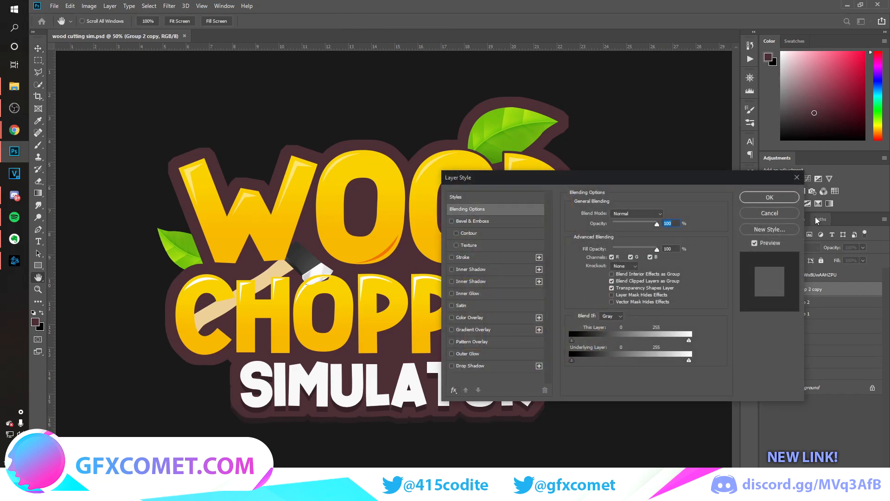
{"action": "left_click", "coordinate": [752, 213]}
{"action": "left_click", "coordinate": [767, 302]}
{"action": "left_click", "coordinate": [776, 302]}
{"action": "left_click", "coordinate": [776, 302]}
{"action": "left_click", "coordinate": [767, 302]}
{"action": "left_click", "coordinate": [767, 289]}
Add a 10 px outside stroke to the merged logo layer
{"action": "double_click", "coordinate": [858, 291]}
{"action": "left_click", "coordinate": [464, 258]}
{"action": "left_click_drag", "start_coordinate": [607, 214], "coordinate": [605, 213]}
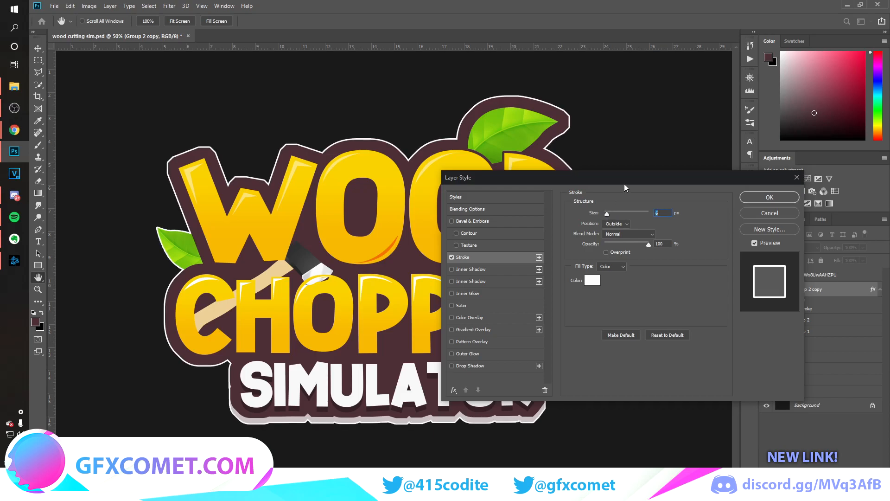
{"action": "left_click_drag", "start_coordinate": [624, 181], "coordinate": [769, 196]}
{"action": "left_click_drag", "start_coordinate": [752, 231], "coordinate": [754, 229]}
{"action": "key", "text": "ctrl+minus"}
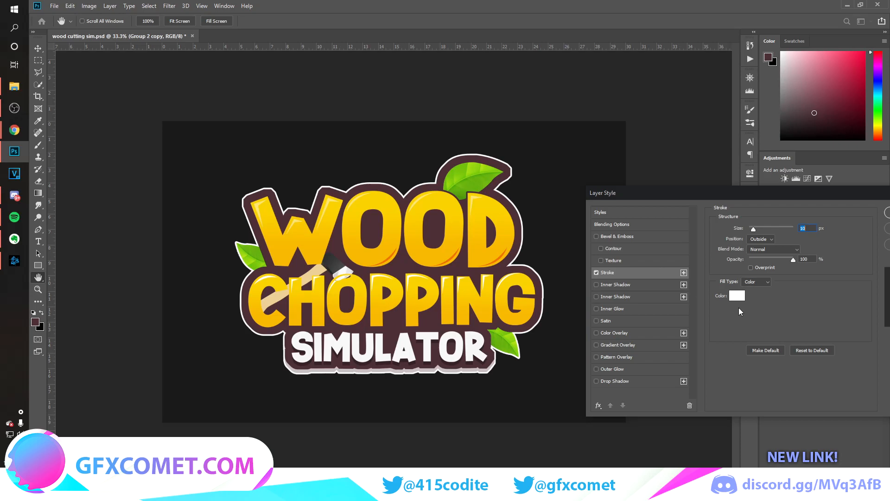
Try colours sampled from the logo for the stroke, settle on the leaf green 4fa60b and set the size to 13 px
{"action": "left_click", "coordinate": [736, 295]}
{"action": "left_click", "coordinate": [497, 268]}
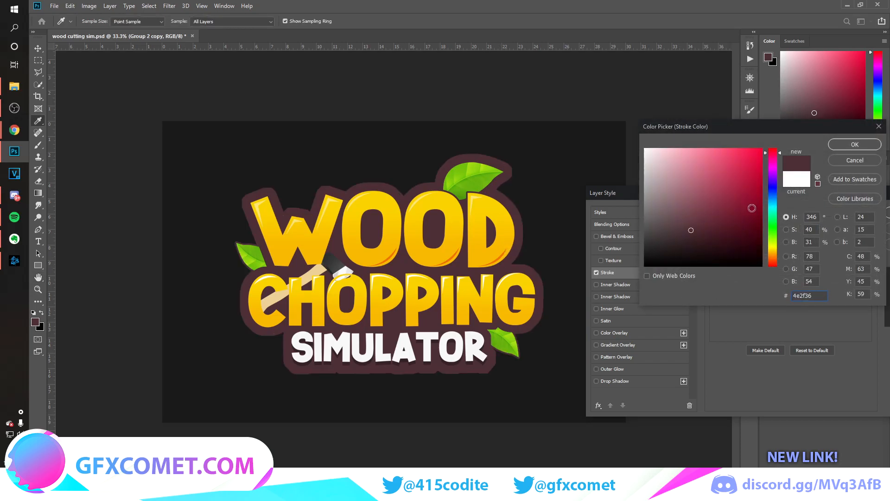
{"action": "mouse_move", "coordinate": [692, 236]}
{"action": "left_mouse_down"}
{"action": "mouse_move", "coordinate": [691, 246]}
{"action": "mouse_move", "coordinate": [628, 156]}
{"action": "mouse_move", "coordinate": [656, 167]}
{"action": "mouse_move", "coordinate": [625, 158]}
{"action": "mouse_move", "coordinate": [621, 229]}
{"action": "left_mouse_up"}
{"action": "left_click", "coordinate": [496, 211]}
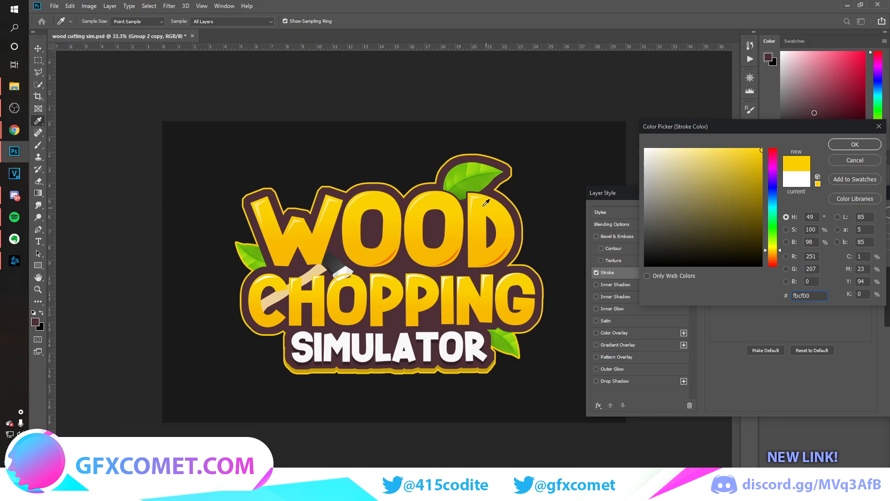
{"action": "left_click", "coordinate": [258, 258]}
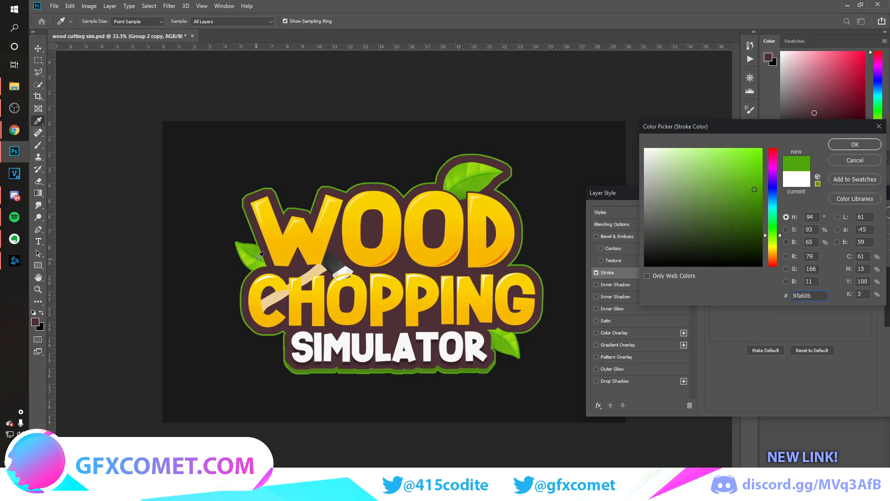
{"action": "left_click", "coordinate": [854, 144]}
{"action": "left_click_drag", "start_coordinate": [753, 227], "coordinate": [755, 227]}
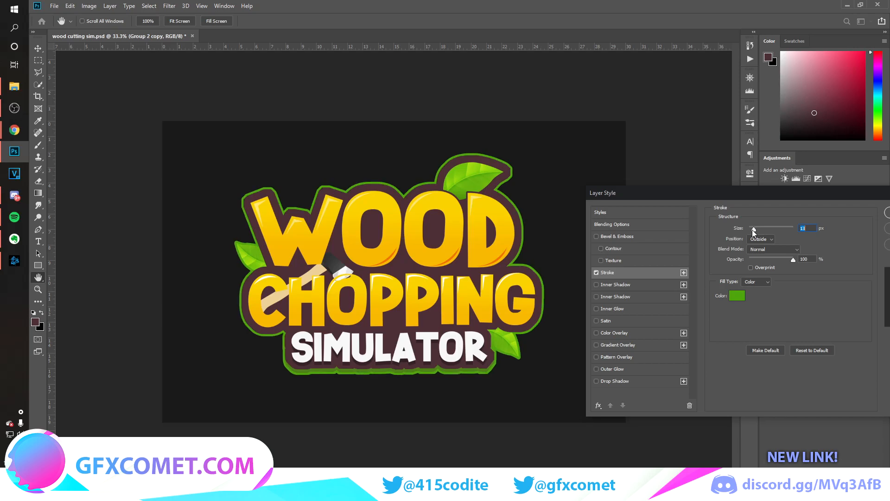
Add an ffffff drop shadow with 100% opacity as a second outline, finishing with a white inner and green outer border
{"action": "left_click", "coordinate": [614, 381]}
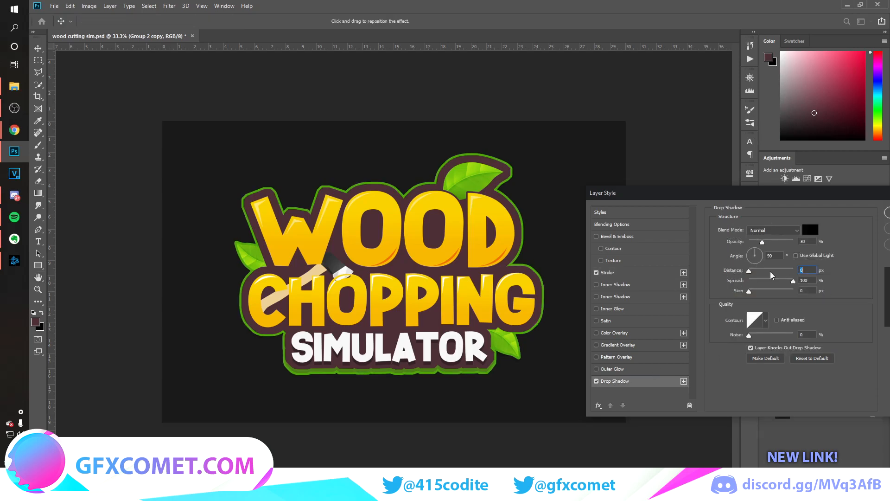
{"action": "left_click", "coordinate": [812, 231]}
{"action": "type", "text": "ffffff"}
{"action": "key", "text": "Return"}
{"action": "left_click_drag", "start_coordinate": [752, 289], "coordinate": [758, 289]}
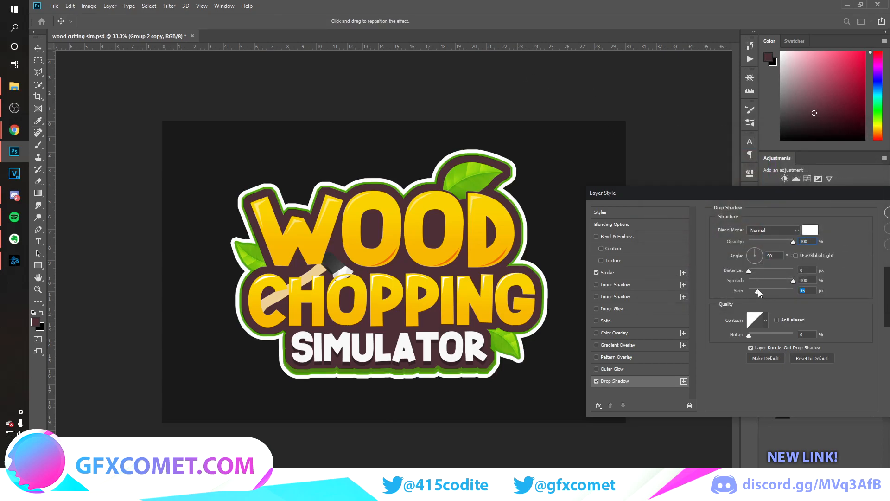
{"action": "key", "text": "Return"}
Add a new layer clipped to the merged logo and set the foreground colour to ffffff
{"action": "key", "text": "ctrl+shift+alt+n"}
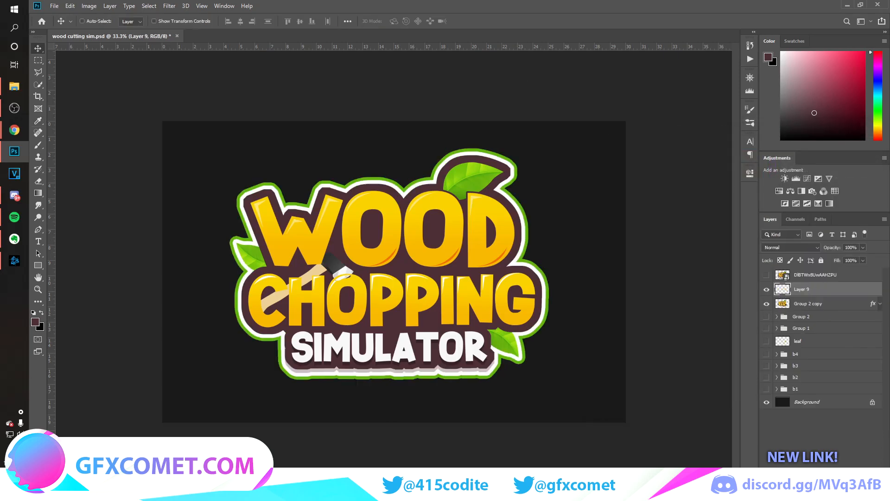
{"action": "left_click", "coordinate": [820, 297], "text": "alt"}
{"action": "left_click", "coordinate": [38, 120]}
{"action": "left_click", "coordinate": [35, 322]}
{"action": "type", "text": "ffffff"}
{"action": "left_click", "coordinate": [855, 145]}
Paint a wide straight diagonal white stripe across the logo on the clipped layer with an enlarged brush
{"action": "key", "text": "b"}
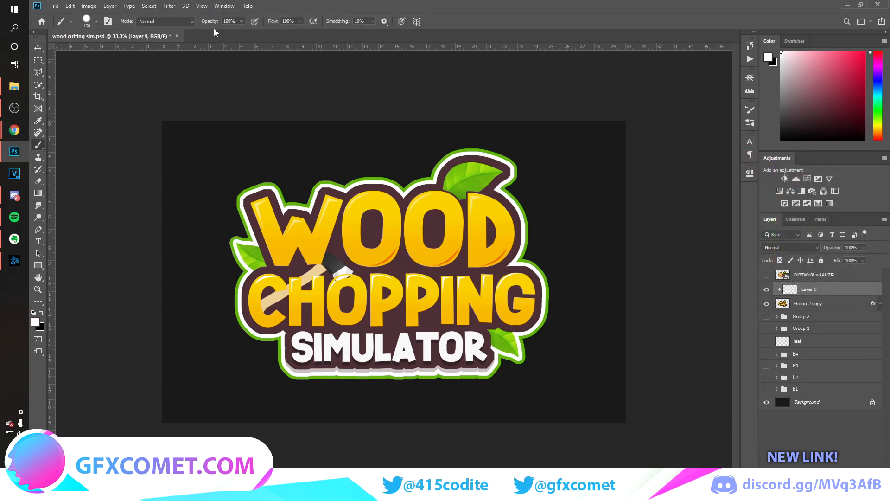
{"action": "left_click", "coordinate": [96, 23]}
{"action": "left_click", "coordinate": [381, 19]}
{"action": "key", "text": "bracketright"}
{"action": "key", "text": "bracketright"}
{"action": "key", "text": "bracketright"}
{"action": "key", "text": "bracketright"}
{"action": "key", "text": "bracketright"}
{"action": "key", "text": "bracketright"}
{"action": "key", "text": "bracketleft"}
{"action": "key", "text": "bracketleft"}
{"action": "key", "text": "bracketleft"}
{"action": "left_click", "coordinate": [412, 410], "text": "shift"}
Duplicate the diagonal stripe at intervals across the whole logo and merge all the stripe layers into one
{"action": "key", "text": "v"}
{"action": "mouse_move", "coordinate": [522, 320]}
{"action": "left_mouse_down"}
{"action": "mouse_move", "coordinate": [543, 320]}
{"action": "mouse_move", "coordinate": [513, 280]}
{"action": "left_mouse_up"}
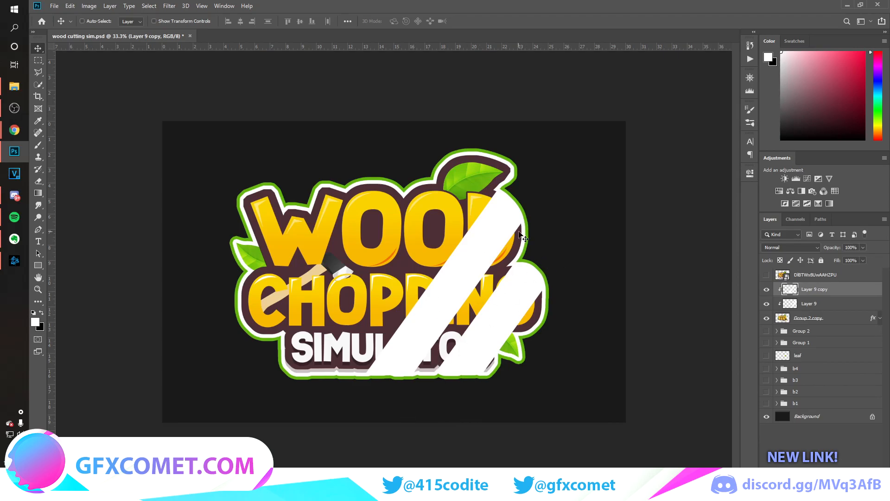
{"action": "left_click_drag", "start_coordinate": [530, 246], "coordinate": [340, 205], "text": "alt"}
{"action": "left_click_drag", "start_coordinate": [344, 204], "coordinate": [293, 192], "text": "alt"}
{"action": "left_click", "coordinate": [816, 361], "text": "shift"}
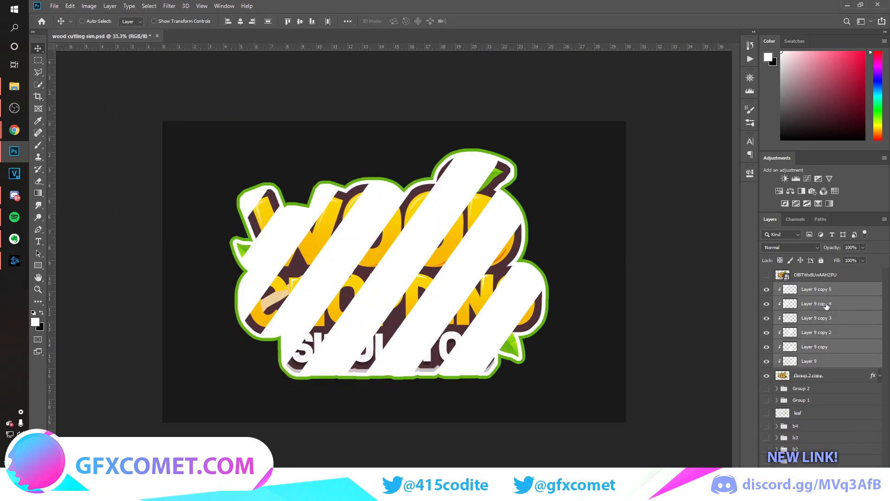
{"action": "key", "text": "ctrl+e"}
Set the merged stripes to Overlay blending, lower their opacity to a subtle shine and save the document
{"action": "left_click", "coordinate": [801, 251]}
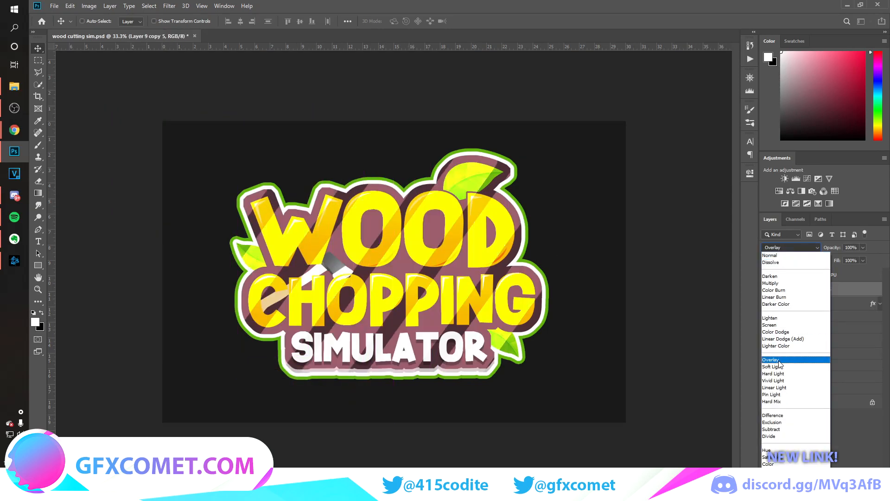
{"action": "left_click", "coordinate": [783, 362]}
{"action": "left_click_drag", "start_coordinate": [835, 248], "coordinate": [804, 248]}
{"action": "key", "text": "ctrl+s"}
Group the stripes with the outlined logo, then merge a duplicate of the group and hide the original group
{"action": "left_click", "coordinate": [825, 305], "text": "ctrl"}
{"action": "key", "text": "ctrl+g"}
{"action": "key", "text": "ctrl+j"}
{"action": "left_click", "coordinate": [767, 301]}
{"action": "key", "text": "ctrl+e"}
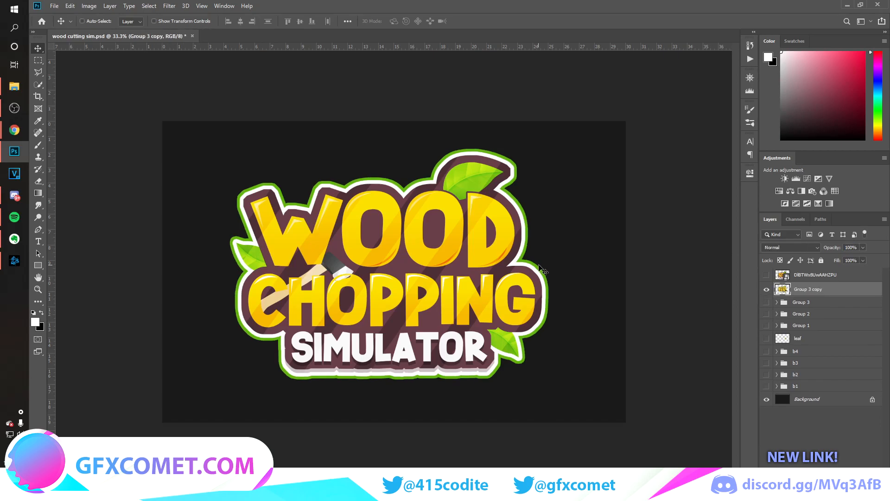
Centre the merged logo horizontally and vertically on the canvas and save the document
{"action": "left_click", "coordinate": [240, 21]}
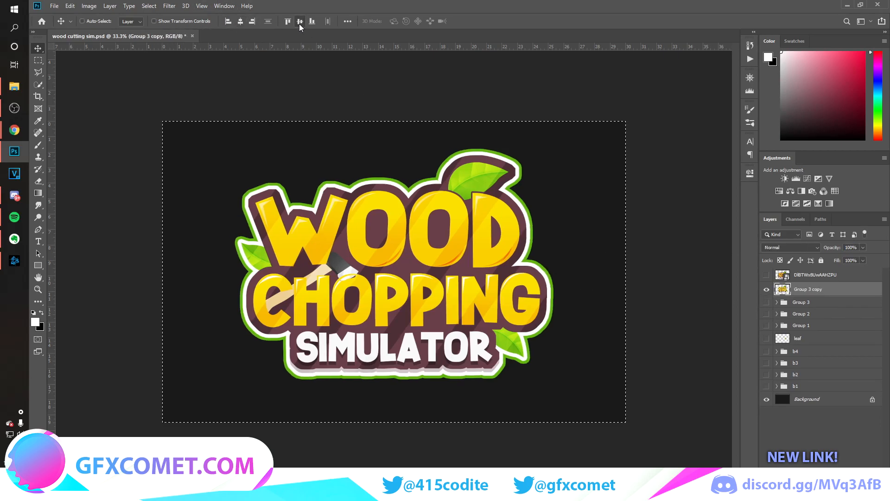
{"action": "left_click", "coordinate": [300, 21]}
{"action": "key", "text": "ctrl+s"}
{"action": "left_click", "coordinate": [749, 77]}
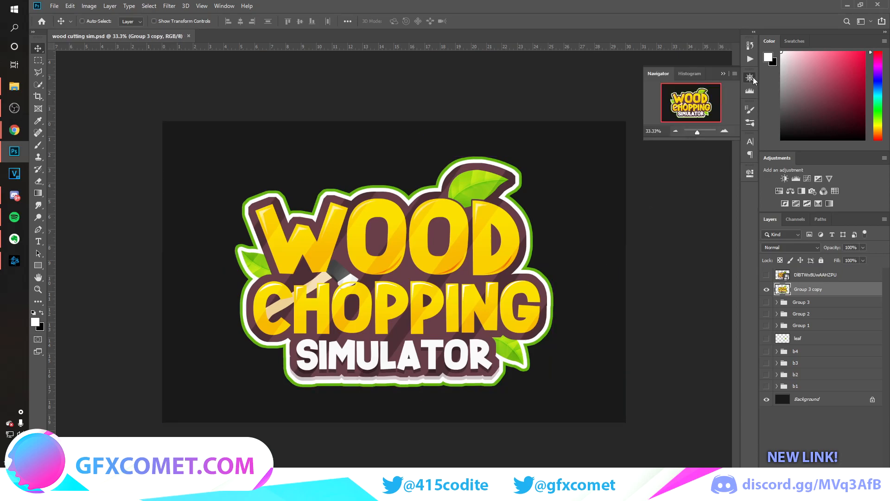
{"action": "left_click", "coordinate": [750, 77]}
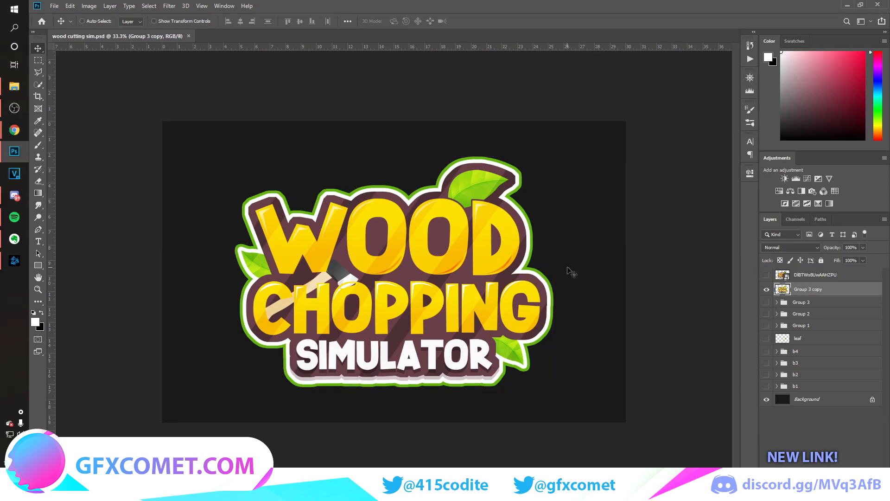
Show the reference logo and move it off the finished logo to compare the two designs
{"action": "left_click", "coordinate": [766, 274]}
{"action": "left_click", "coordinate": [806, 275]}
{"action": "left_click_drag", "start_coordinate": [446, 280], "coordinate": [654, 286]}
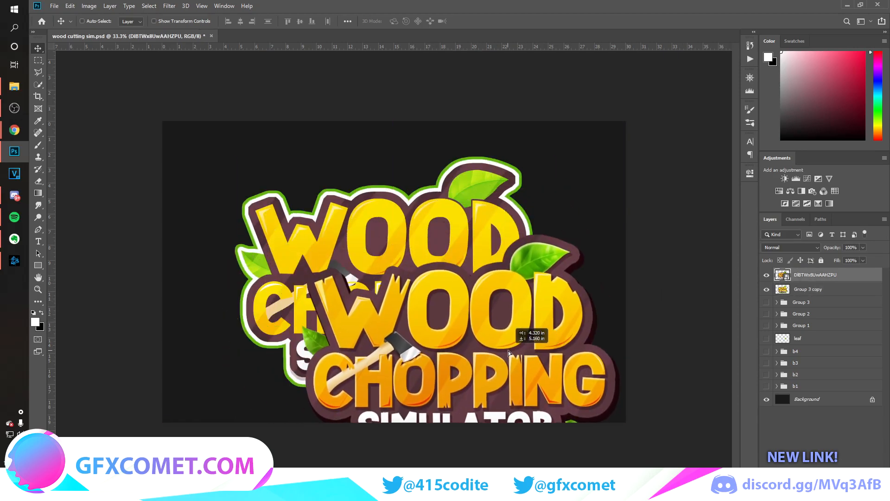